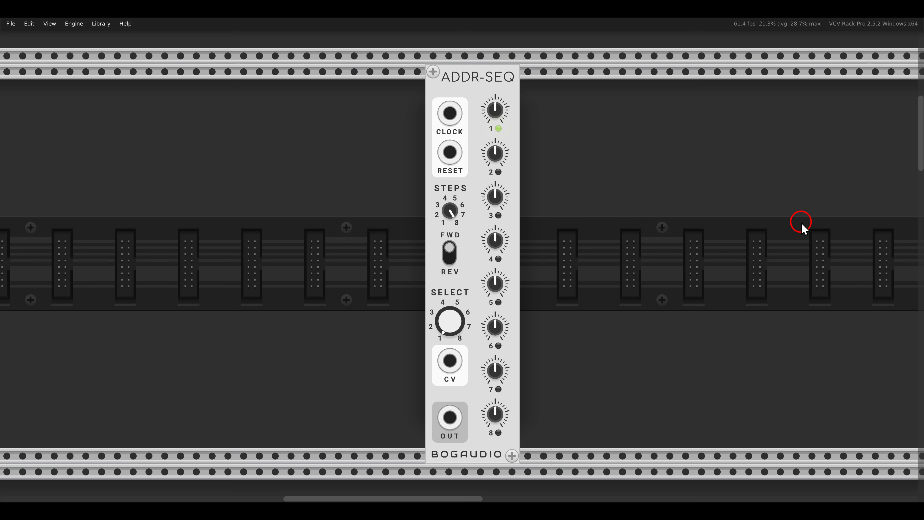
Examine the ADDR-SEQ module's output voltage Range options, its clock and reset inputs, and its output.
left_click_drag(460, 87, 548, 446)
right_click(476, 89)
mouse_move(486, 282)
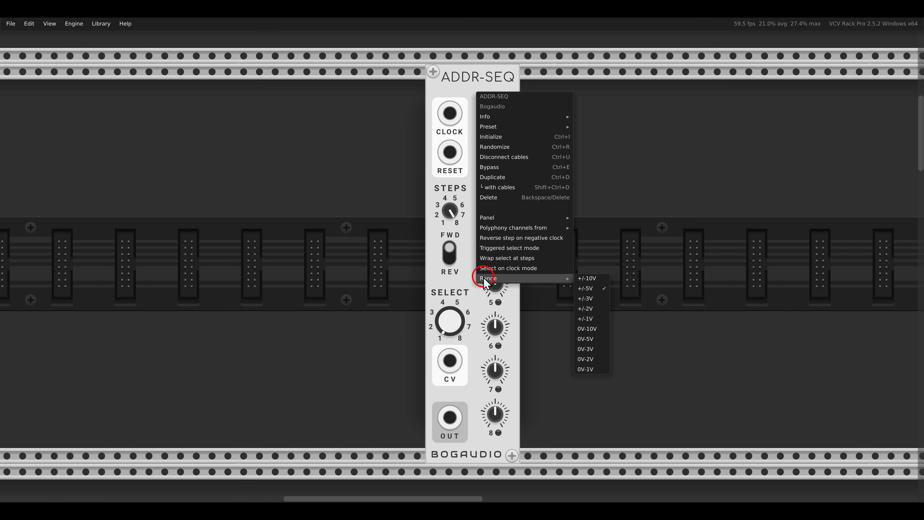
left_click(429, 178)
mouse_move(425, 91)
left_mouse_down()
mouse_move(476, 131)
mouse_move(489, 180)
left_mouse_up()
left_click_drag(419, 405, 502, 454)
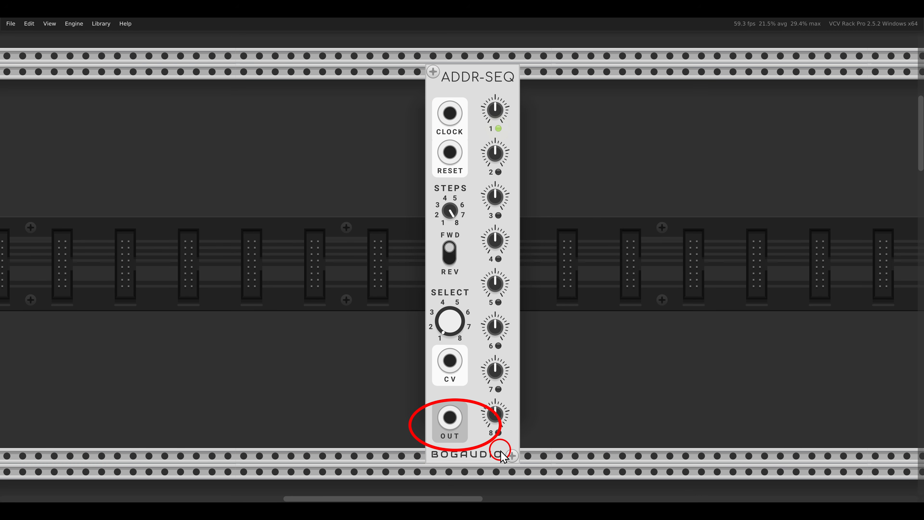
Unmute the patch that runs a single ADDR-SEQ through sQuant into one FM-OP and a delay.
scroll(455, 304, "down", 15)
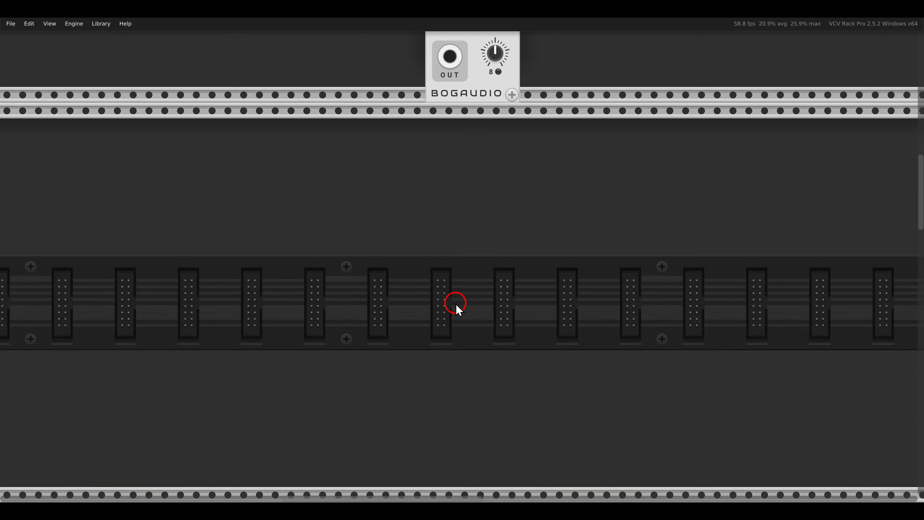
scroll(442, 340, "left", 5)
scroll(680, 295, "down", 7)
scroll(673, 277, "left", 12)
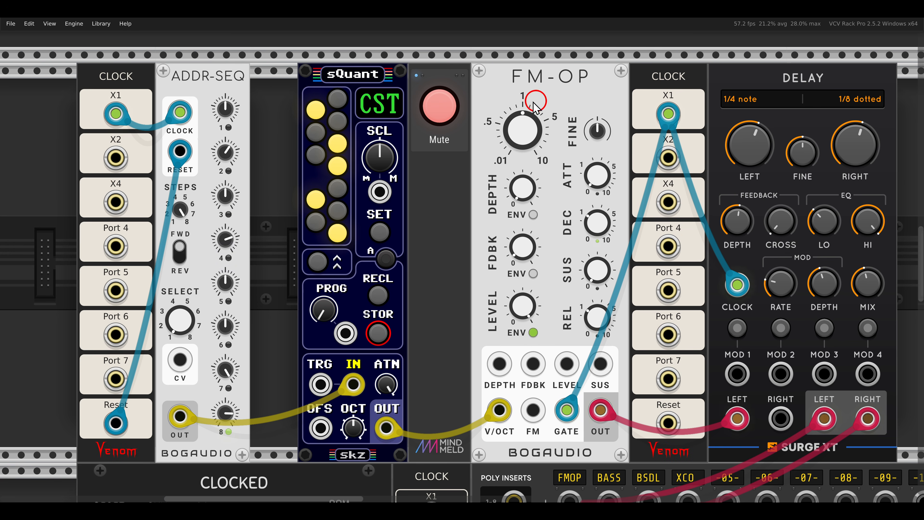
left_click(454, 111)
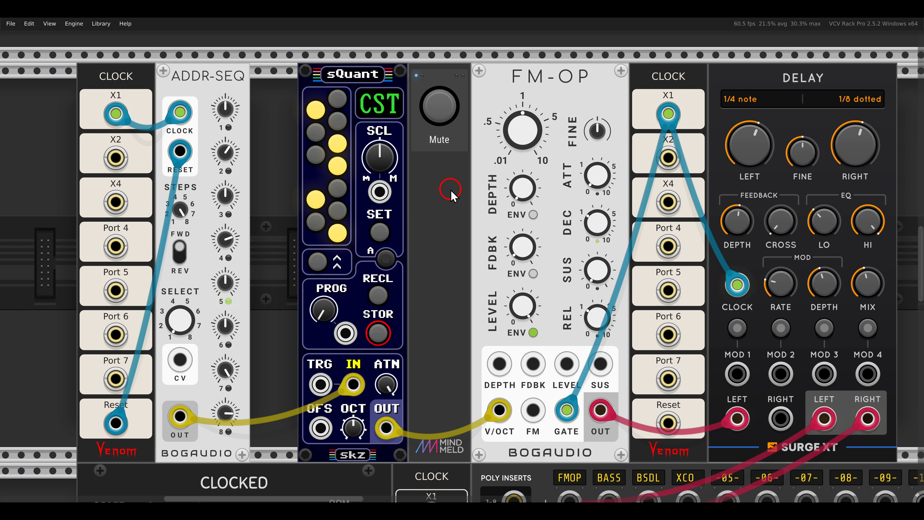
Add an ASX expander module in the gap between ADDR-SEQ and sQuant.
right_click(279, 161)
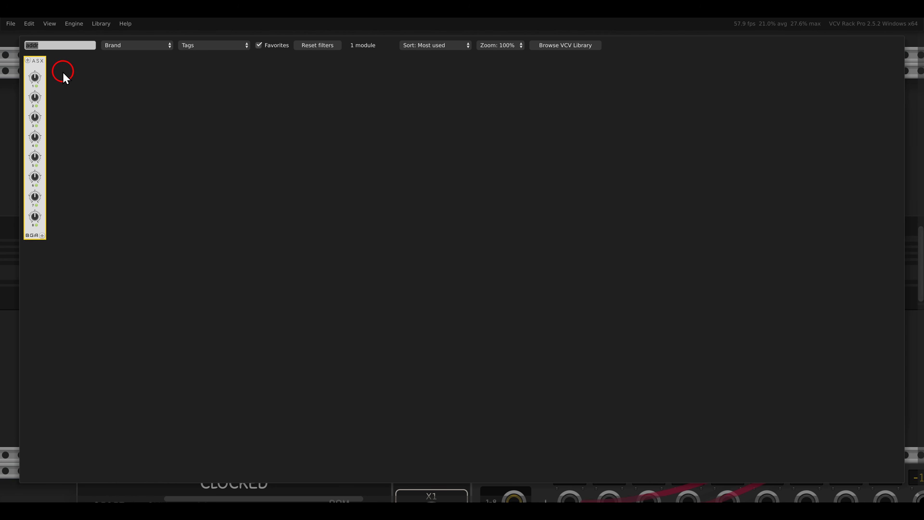
left_click_drag(31, 84, 226, 93)
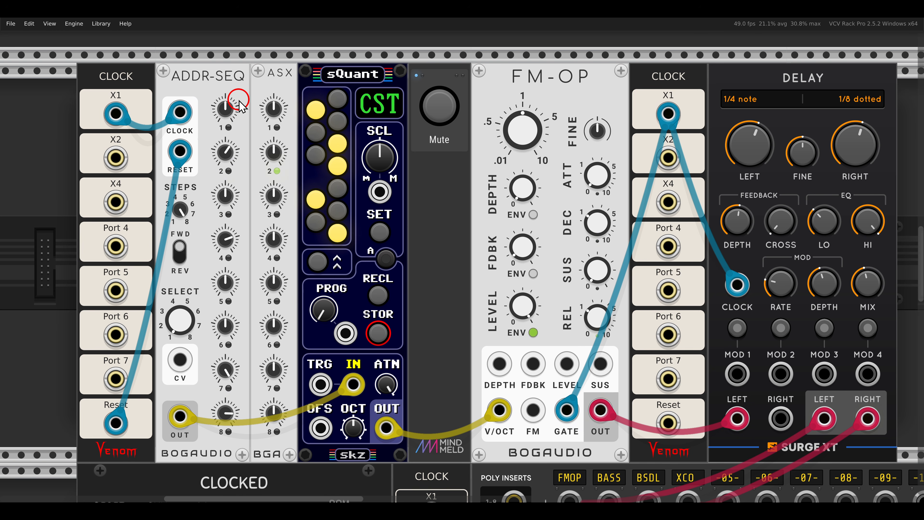
Reduce the number of steps on ADDR-SEQ and raise the step 2 value on the ASX expander.
left_click_drag(180, 209, 193, 266)
left_click(271, 155)
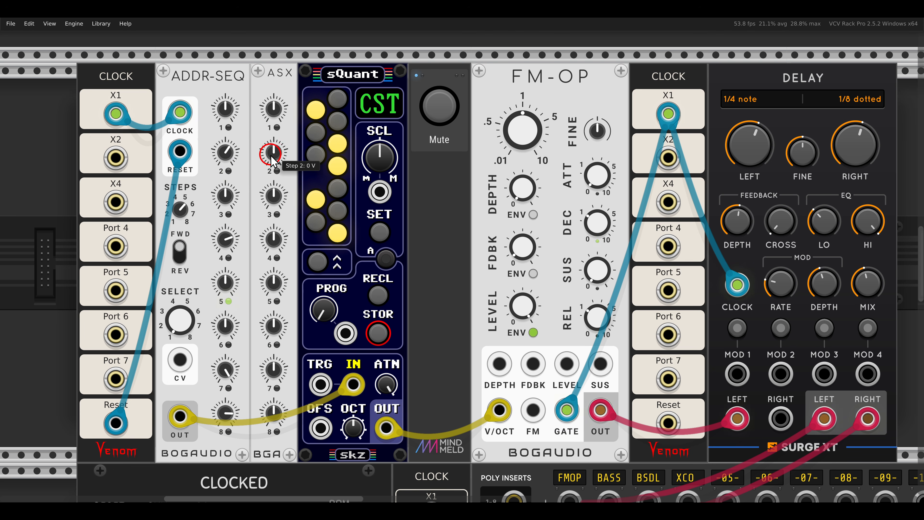
left_click_drag(271, 155, 259, 66)
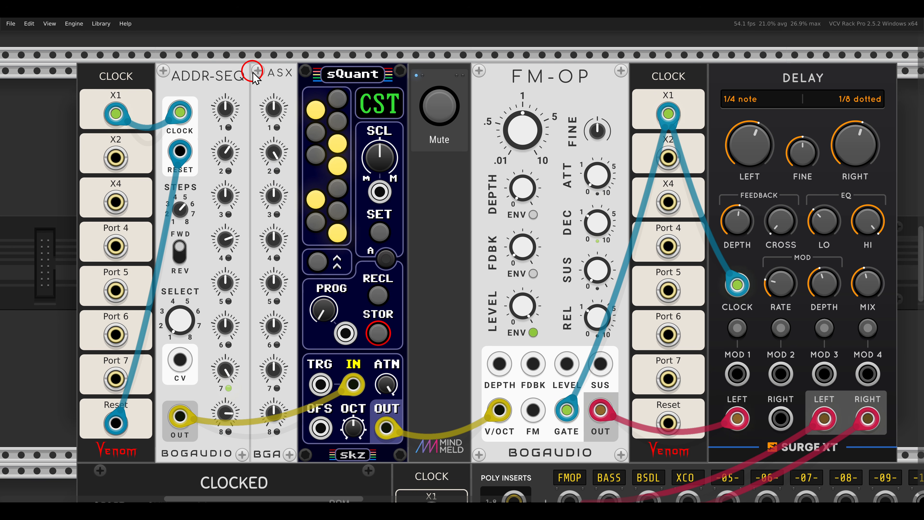
Unmute the patch with two ADDR-SEQ modules, each extended by three ASX expanders, driving the paired FM-OPs.
scroll(258, 110, "down", 20)
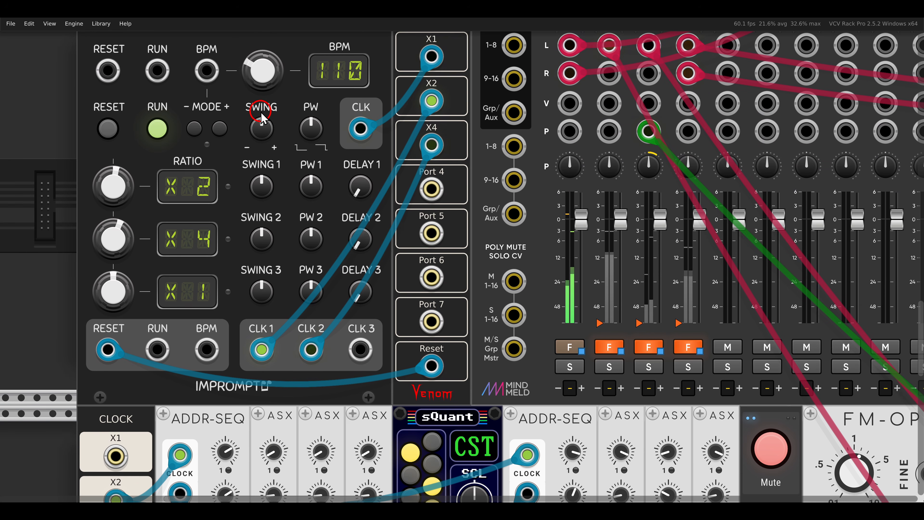
scroll(282, 139, "down", 3)
scroll(338, 151, "up", 2)
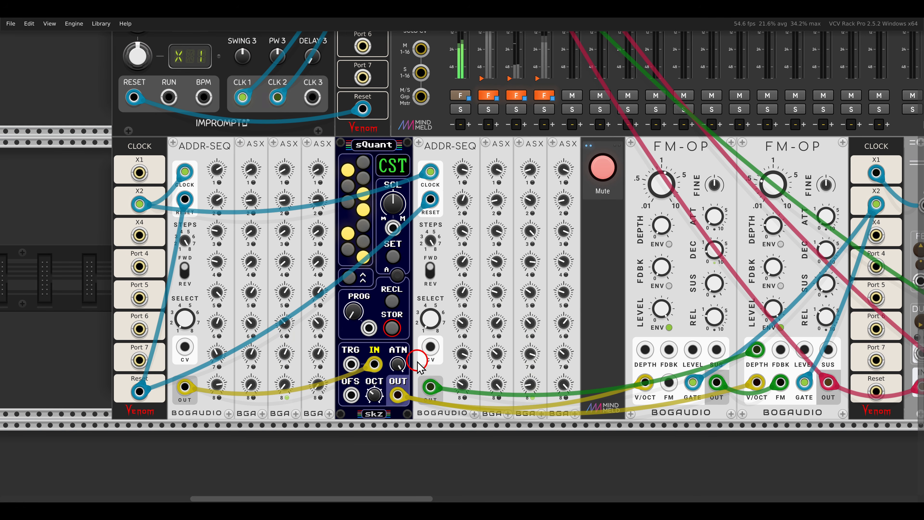
left_click(602, 168)
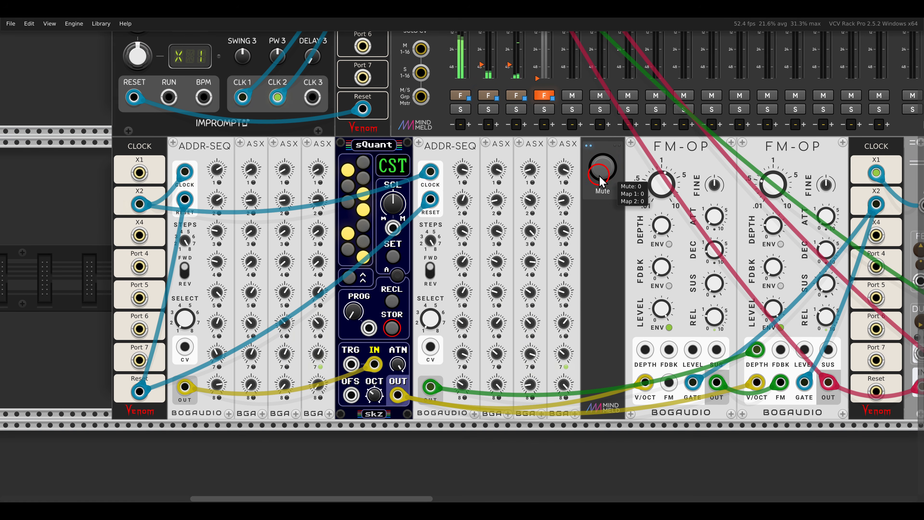
Unmute the XCO patch, where NIBBLE SEQ. clocks an ADDR-SEQ extended by seven ASX expanders.
scroll(600, 254, "down", 1)
left_click_drag(601, 254, 482, 254)
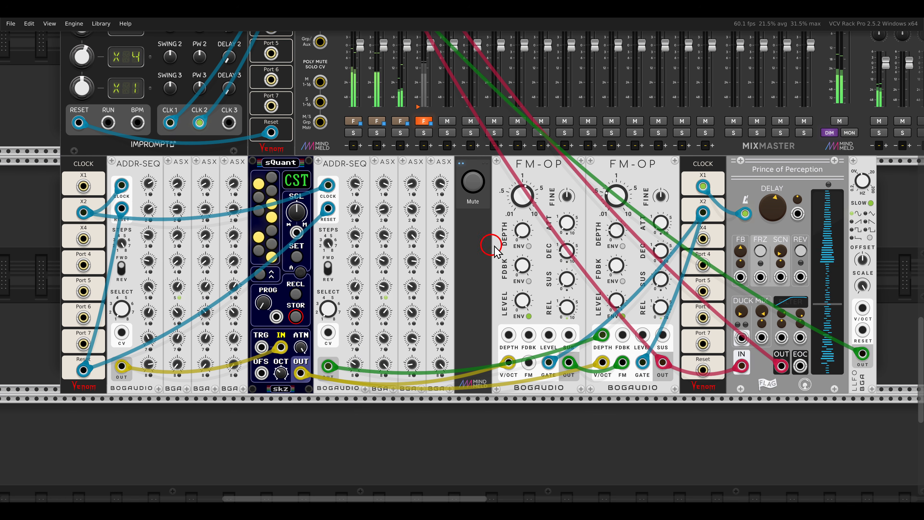
left_click_drag(764, 148, 551, 312)
left_click_drag(703, 116, 549, 366)
left_click_drag(696, 229, 582, 229)
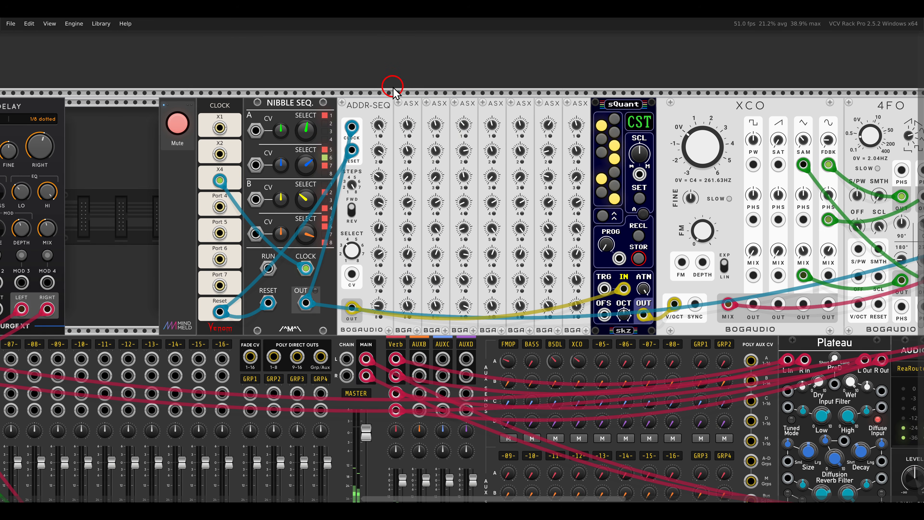
left_click_drag(393, 87, 600, 122)
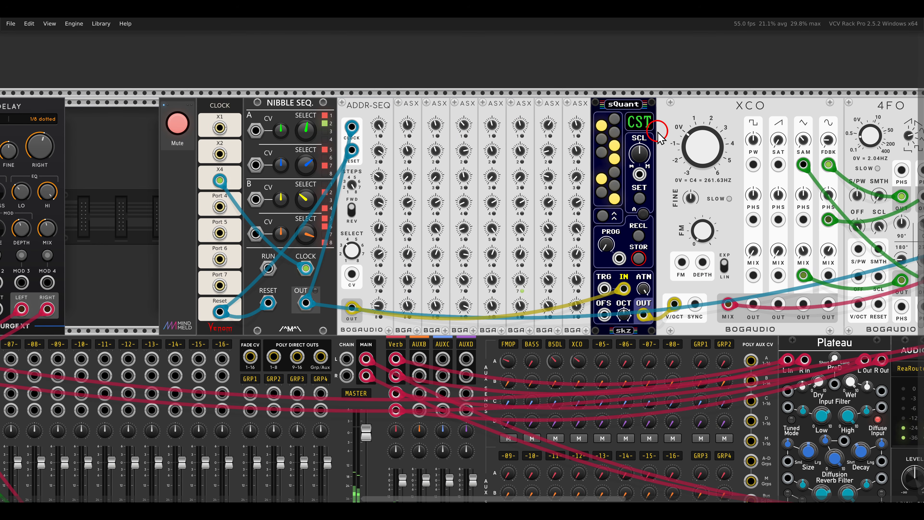
left_click_drag(665, 129, 627, 129)
left_click_drag(680, 84, 742, 122)
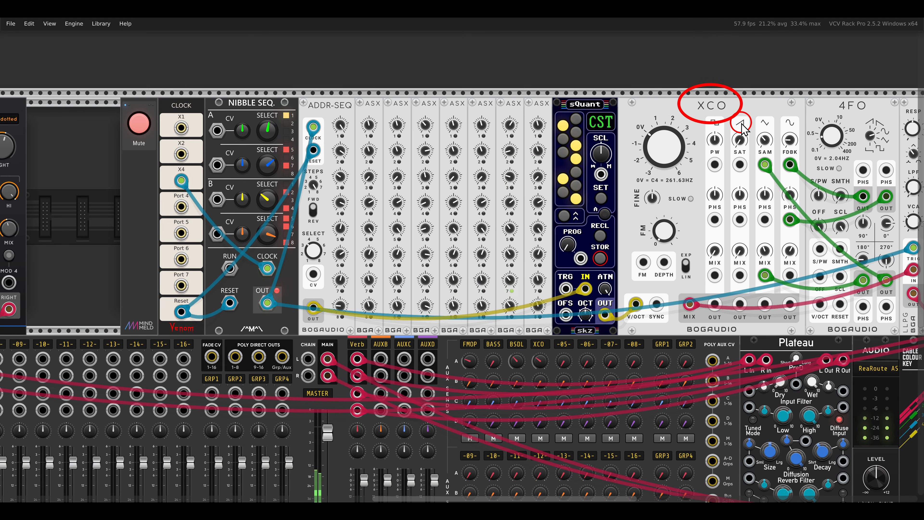
left_click(139, 123)
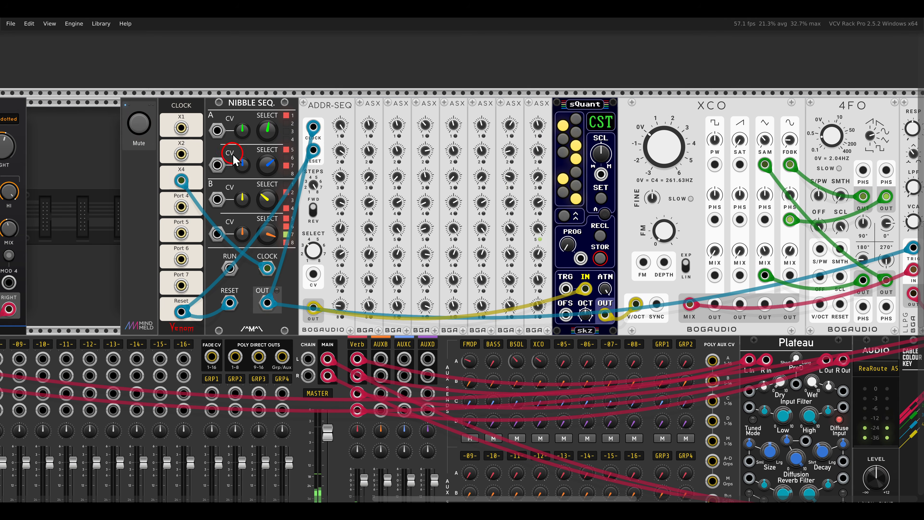
Examine the XCO patch's signal chain and how NIBBLE SEQ.'s output clocks ADDR-SEQ.
scroll(448, 190, "down", 2)
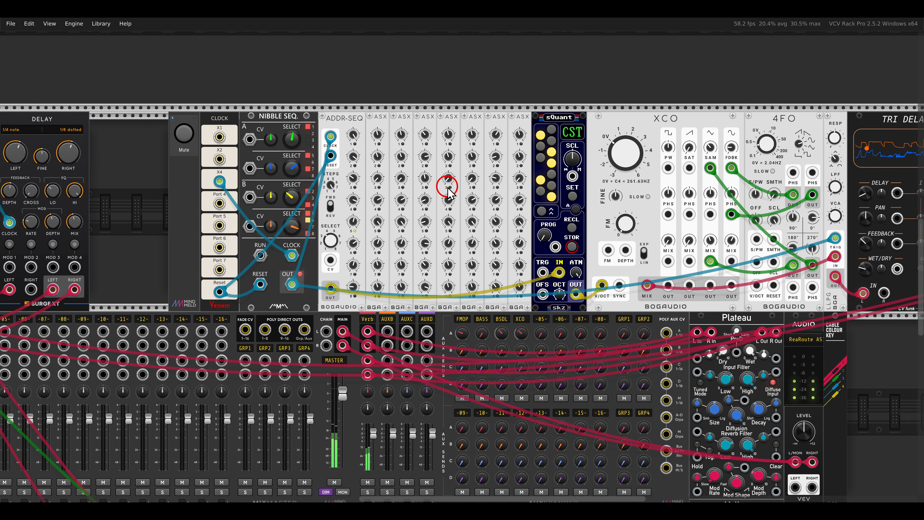
left_click_drag(449, 188, 331, 187)
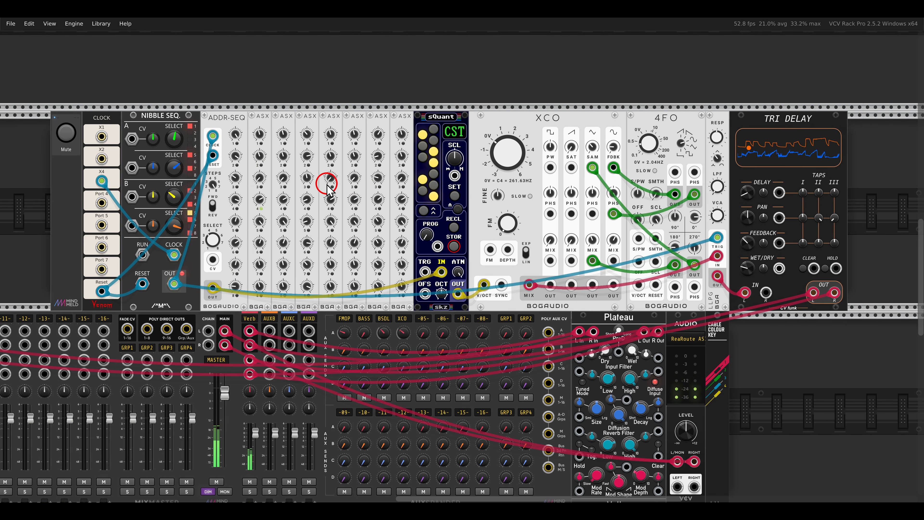
left_click_drag(274, 181, 452, 202)
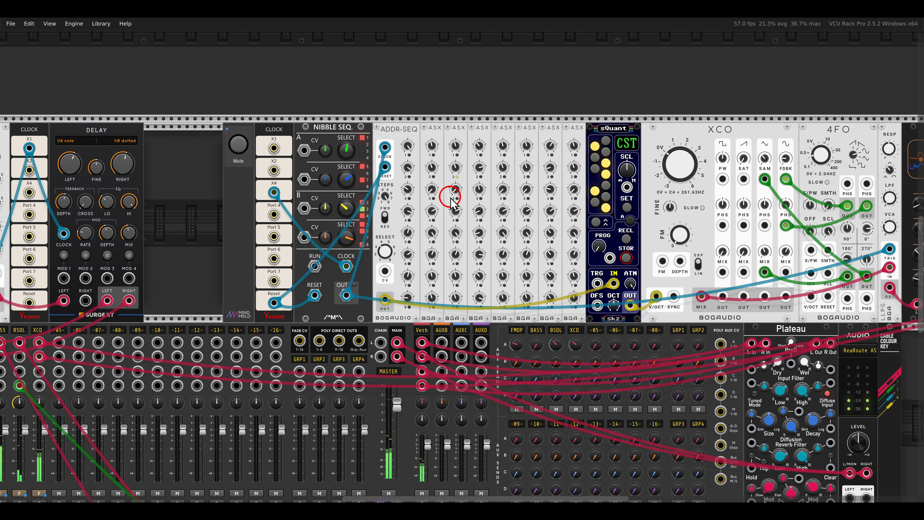
scroll(265, 195, "up", 3)
left_click_drag(299, 201, 339, 194)
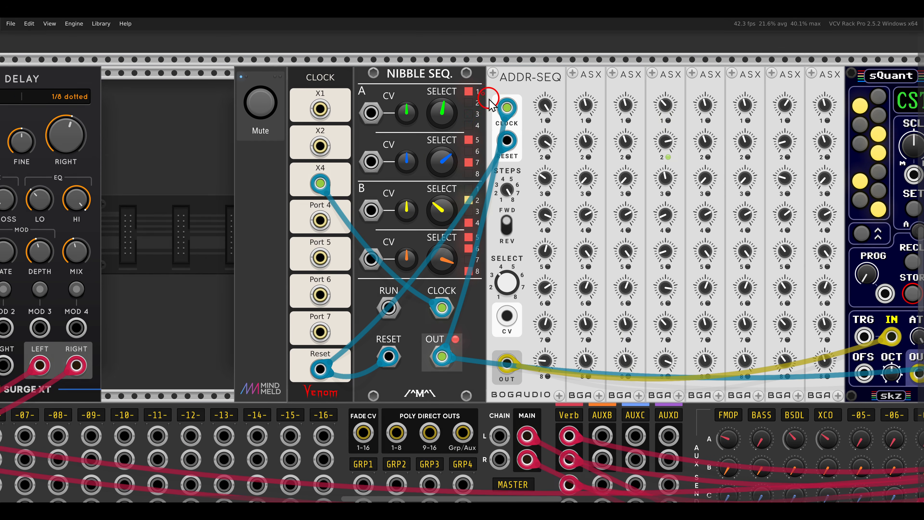
mouse_move(361, 69)
left_mouse_down()
mouse_move(400, 54)
mouse_move(470, 96)
left_mouse_up()
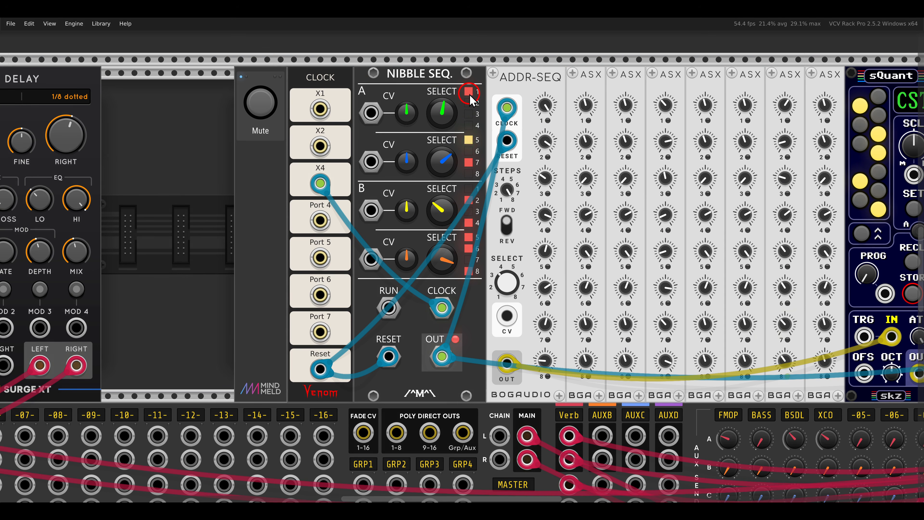
scroll(465, 164, "down", 2)
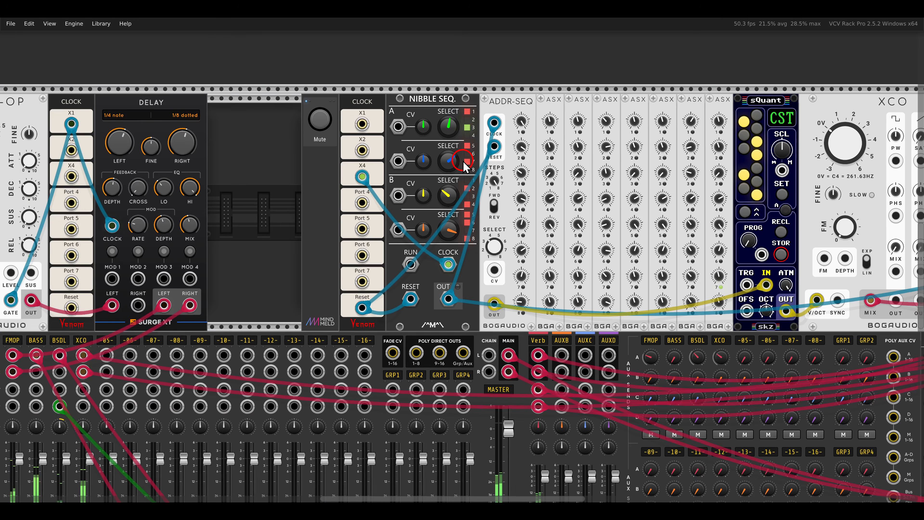
Switch the direction of the LFO-clocked ADDR-SEQ beside the scope to reverse and back to forward.
scroll(464, 166, "down", 3)
scroll(462, 157, "up", 1)
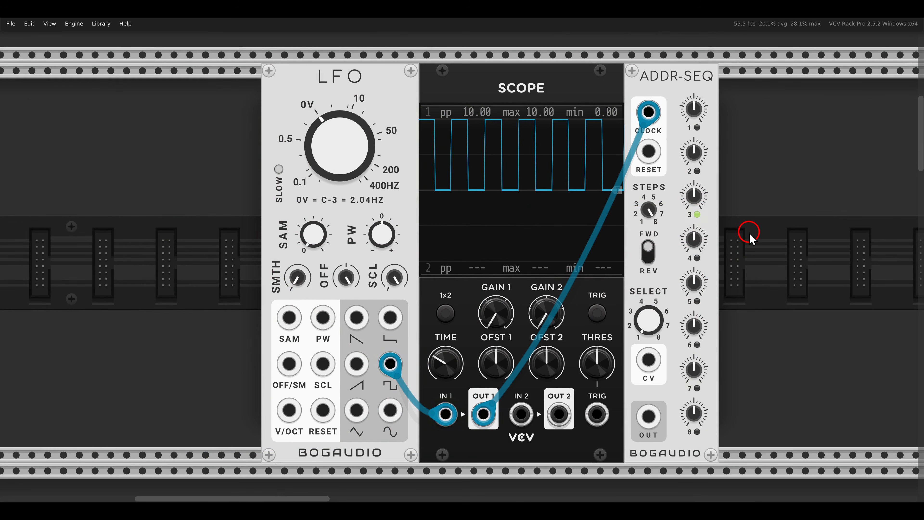
left_click(648, 249)
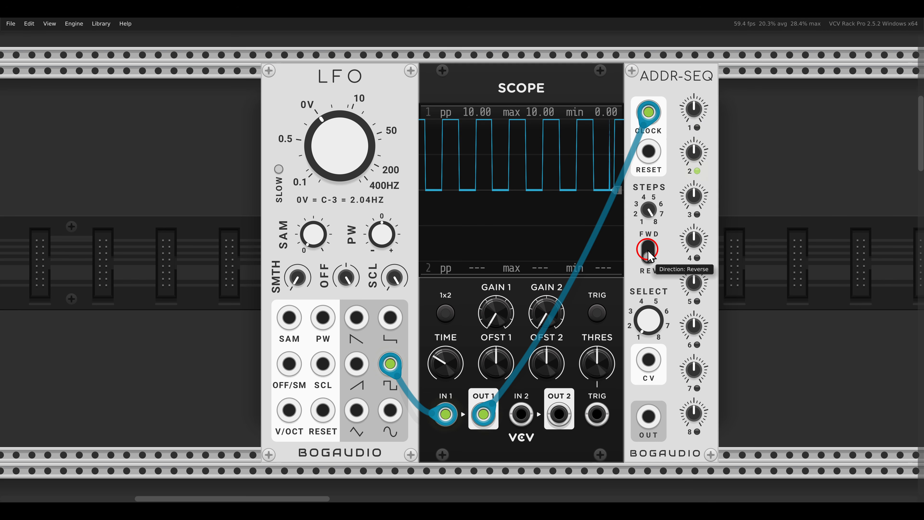
left_click(649, 249)
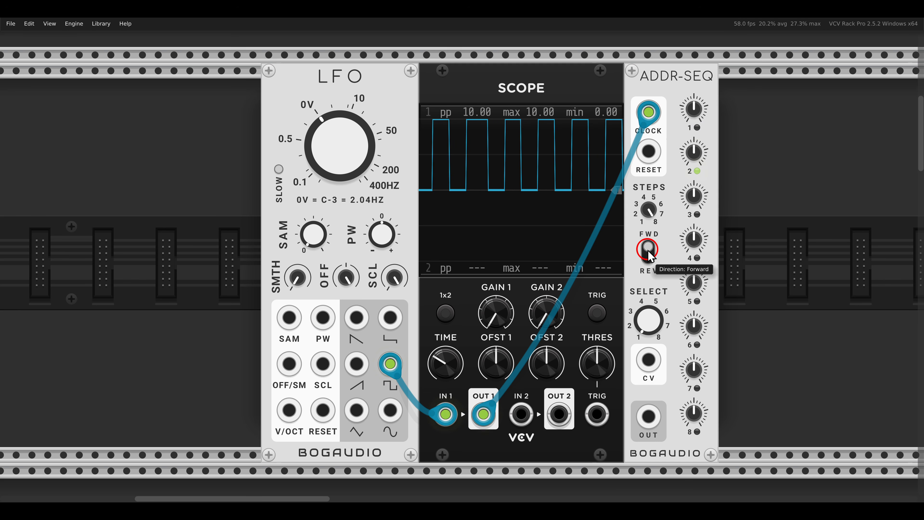
Enable Reverse step on negative clock on ADDR-SEQ and lower the LFO's offset to make its square-wave clock negative.
right_click(659, 86)
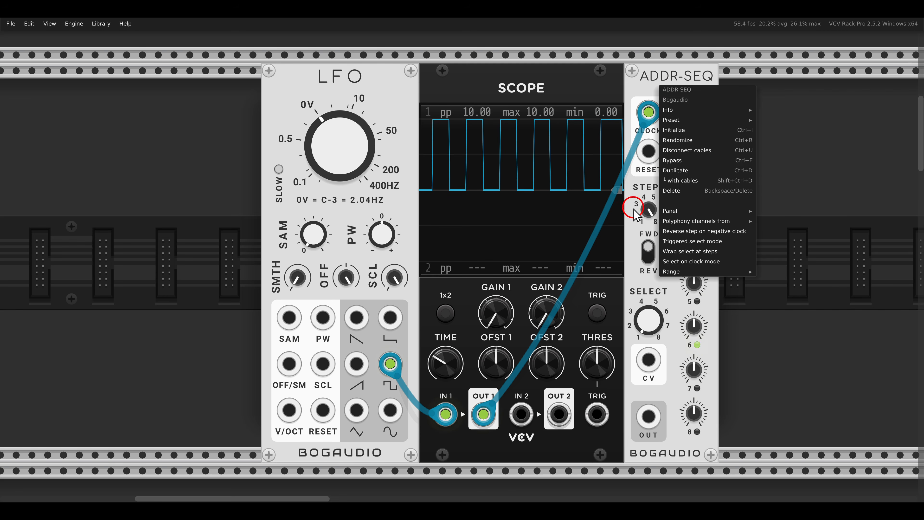
left_click(689, 232)
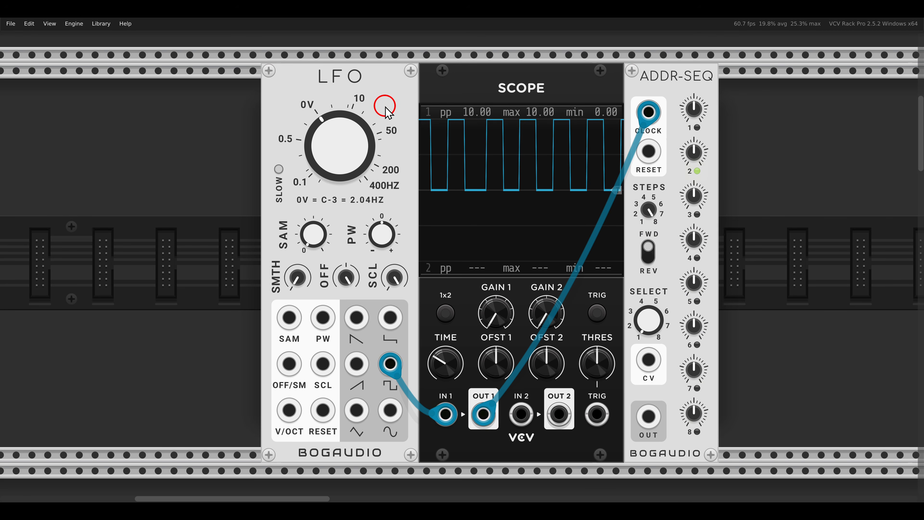
mouse_move(348, 277)
left_click_drag(348, 277, 363, 378)
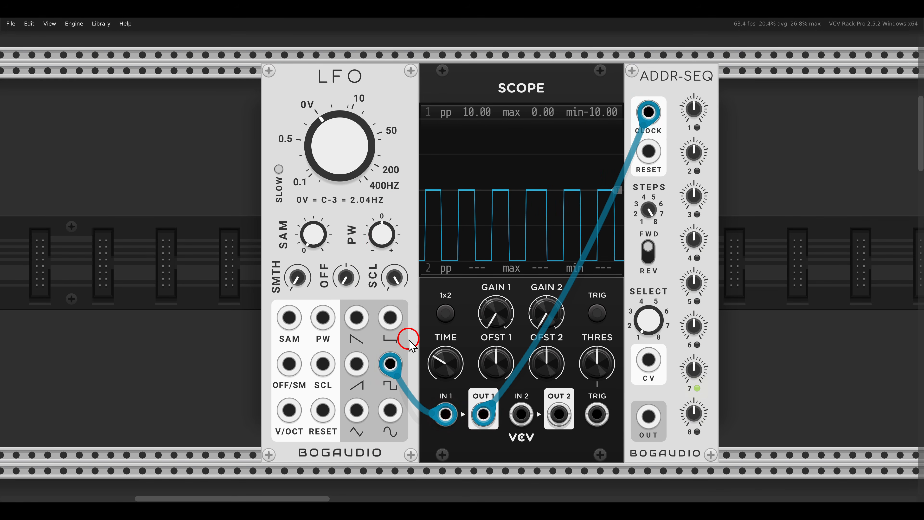
Unmute the ADDITATOR patch, where CVMIX feeds the ADDR-SEQ clock through the scope.
scroll(408, 340, "down", 2)
scroll(410, 335, "down", 10)
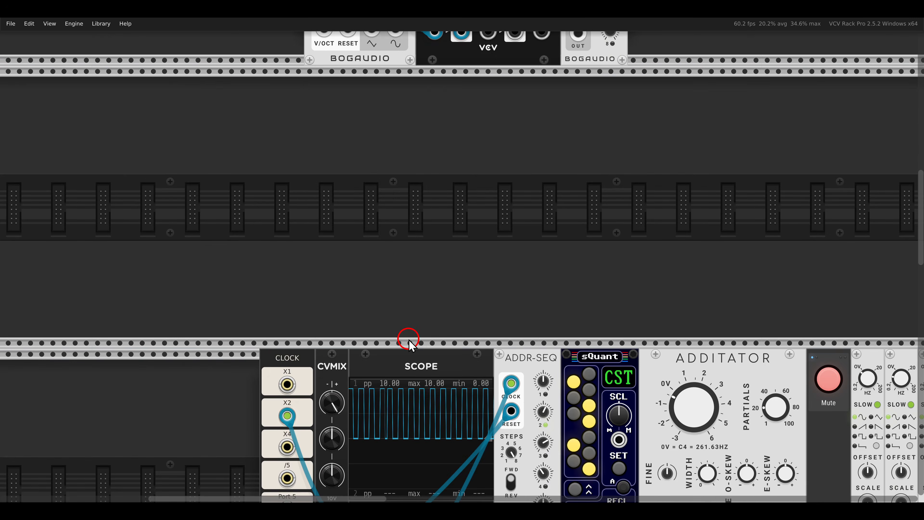
scroll(415, 352, "down", 3)
scroll(411, 290, "right", 4)
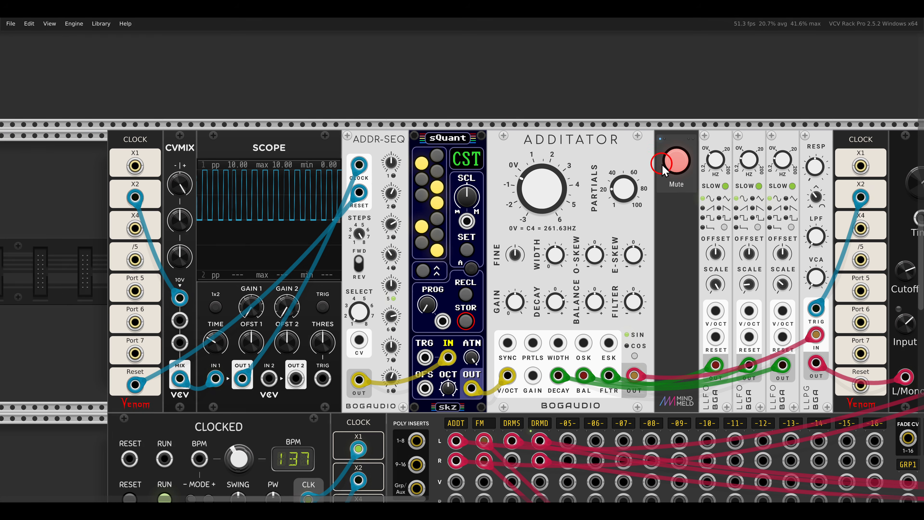
left_click(674, 166)
Patch the /5 clock output into the second input of CVMIX.
scroll(596, 171, "right", 2)
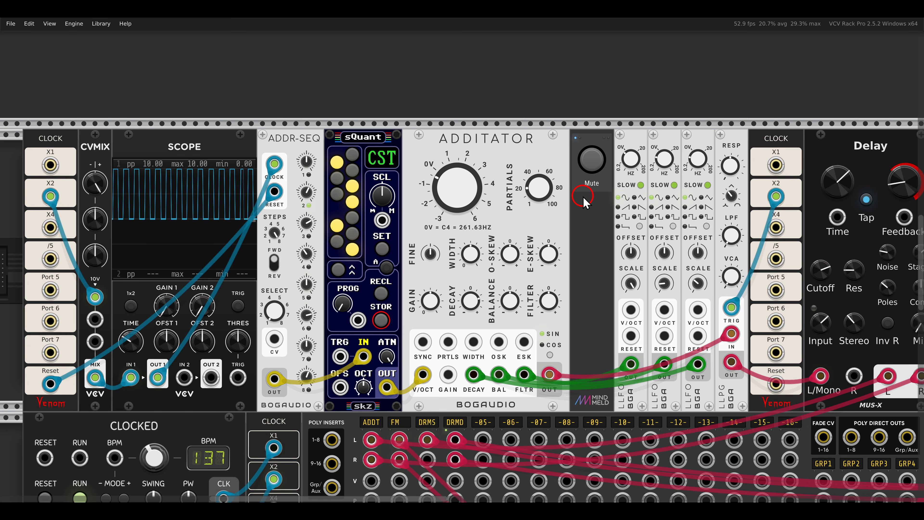
left_click_drag(418, 234, 642, 221)
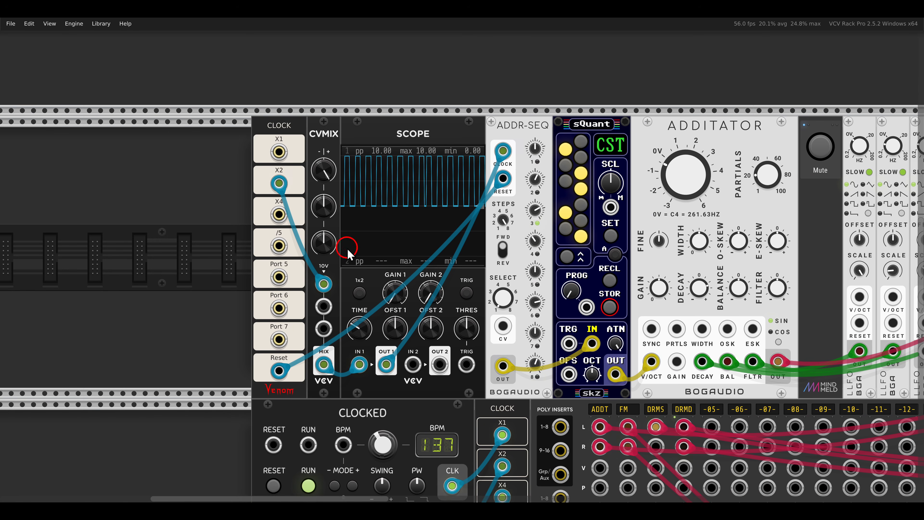
scroll(312, 251, "up", 2)
left_click_drag(328, 241, 364, 242)
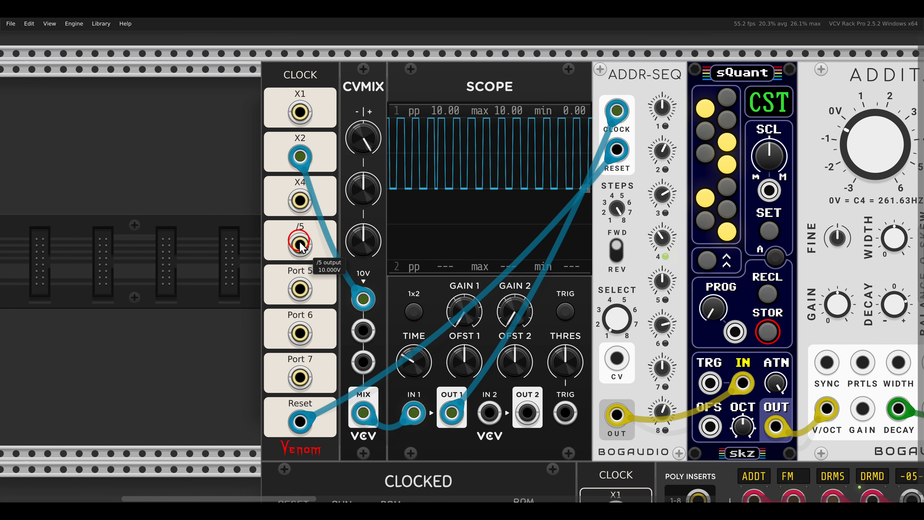
left_click_drag(299, 247, 363, 331)
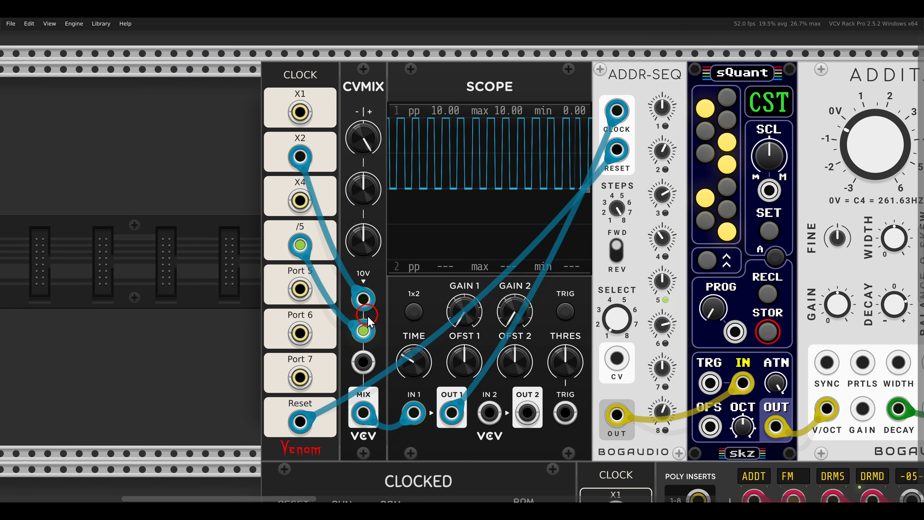
Turn the second CVMIX level fully negative to invert the /5 clock feeding ADDR-SEQ.
left_click_drag(372, 208, 394, 340)
left_click(414, 313)
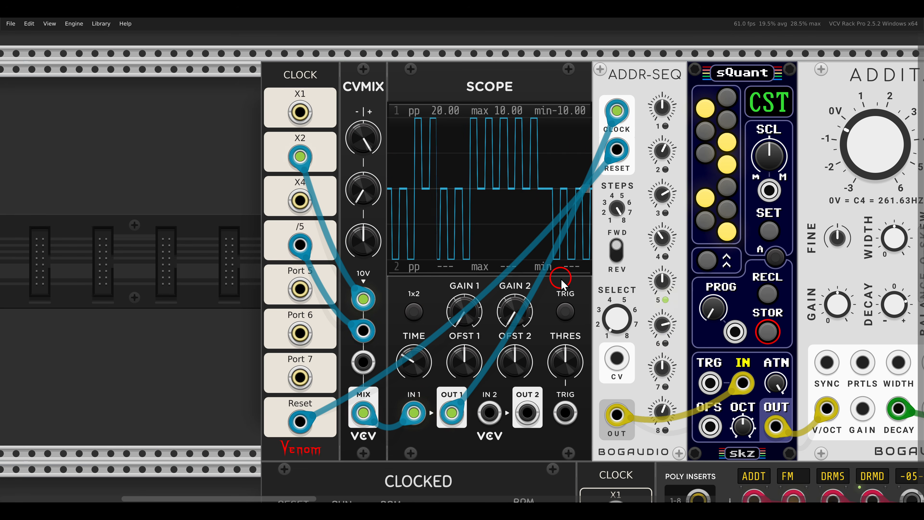
Examine the ADDITATOR patch's signal chain from ADDR-SEQ and sQuant through the LPG to the Delay.
scroll(561, 279, "down", 2)
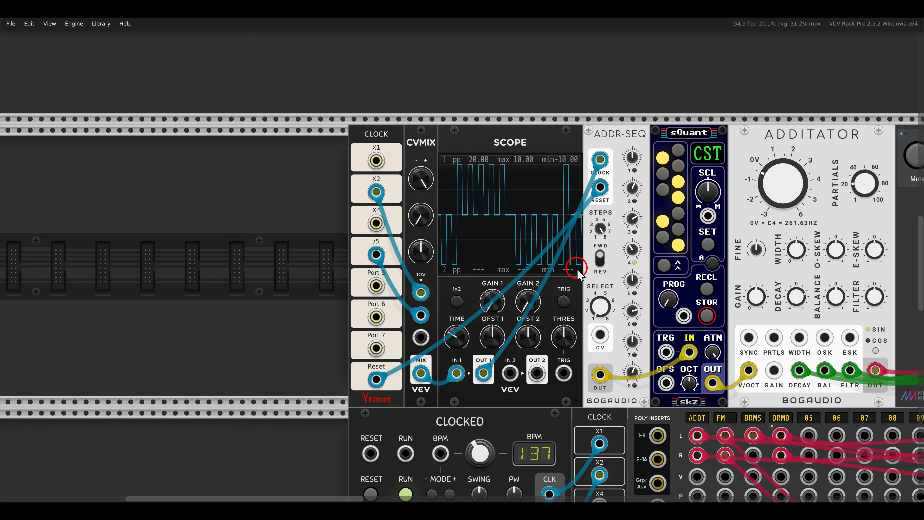
left_click_drag(583, 265, 512, 267)
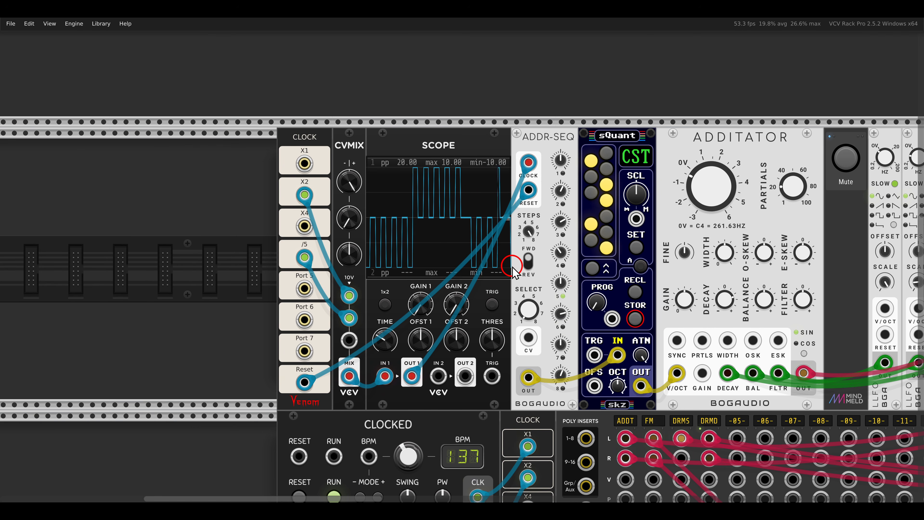
left_click_drag(748, 284, 487, 281)
left_click_drag(825, 300, 735, 290)
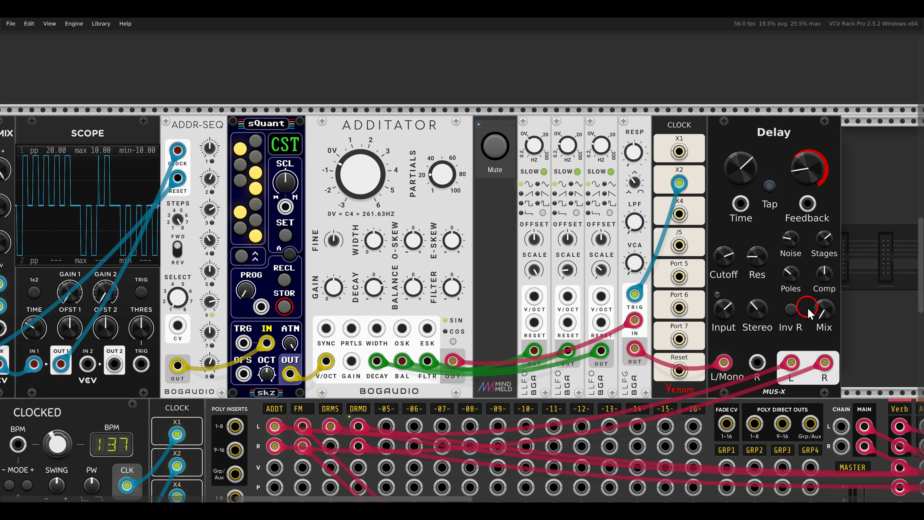
left_click_drag(825, 312, 797, 263)
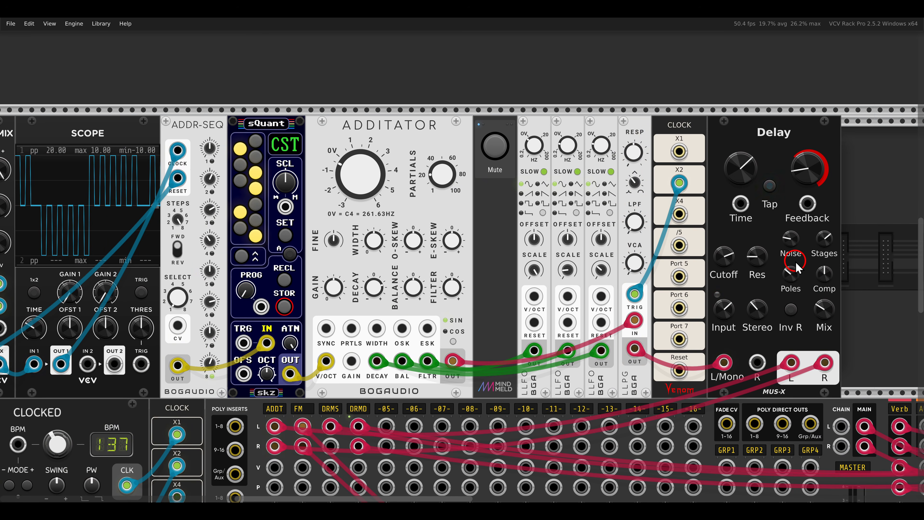
scroll(446, 312, "down", 4)
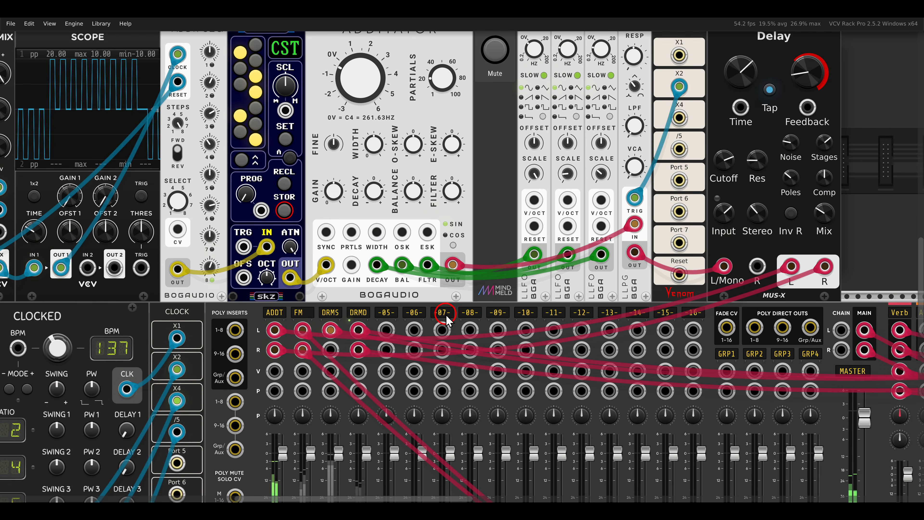
Unmute the patch whose ADDR-SEQ is clocked by the 8 Step Trigger Sequencer through CVMIX.
left_click_drag(494, 311, 618, 219)
scroll(619, 223, "down", 12)
scroll(619, 223, "left", 5)
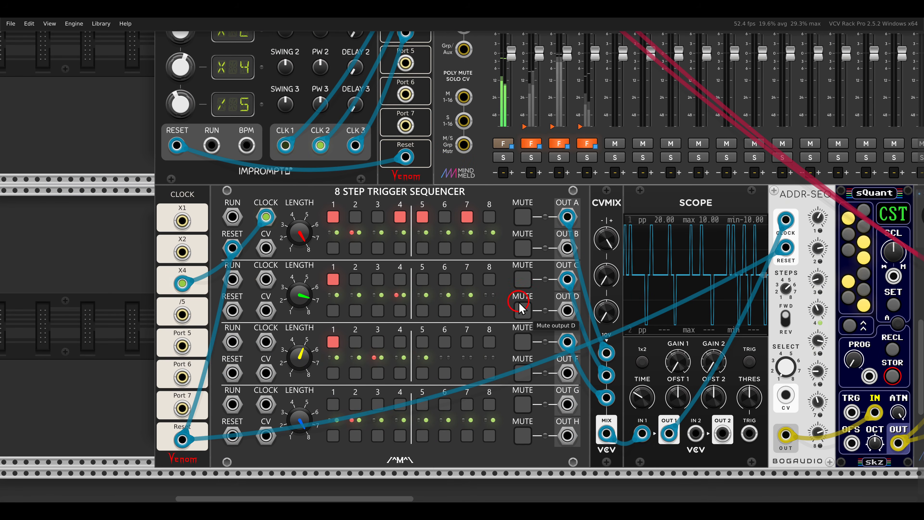
scroll(544, 320, "down", 1)
scroll(545, 321, "right", 1)
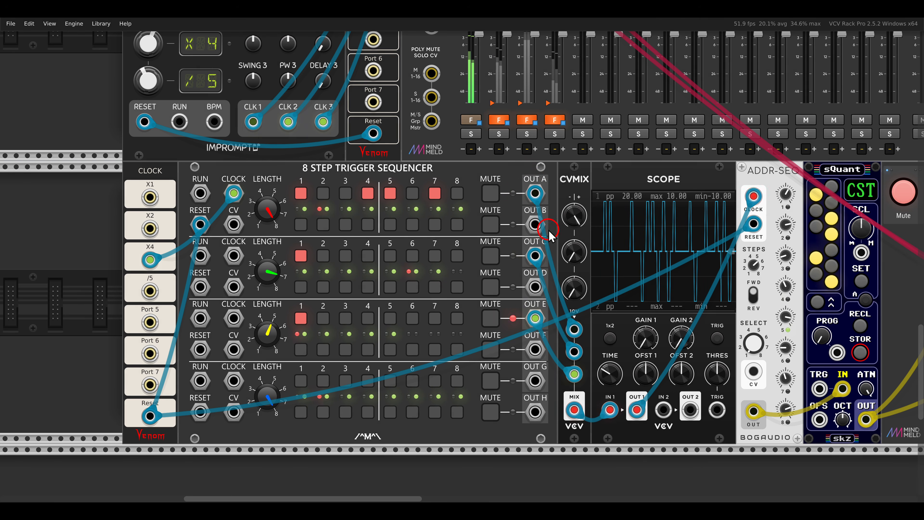
left_click_drag(548, 229, 595, 310)
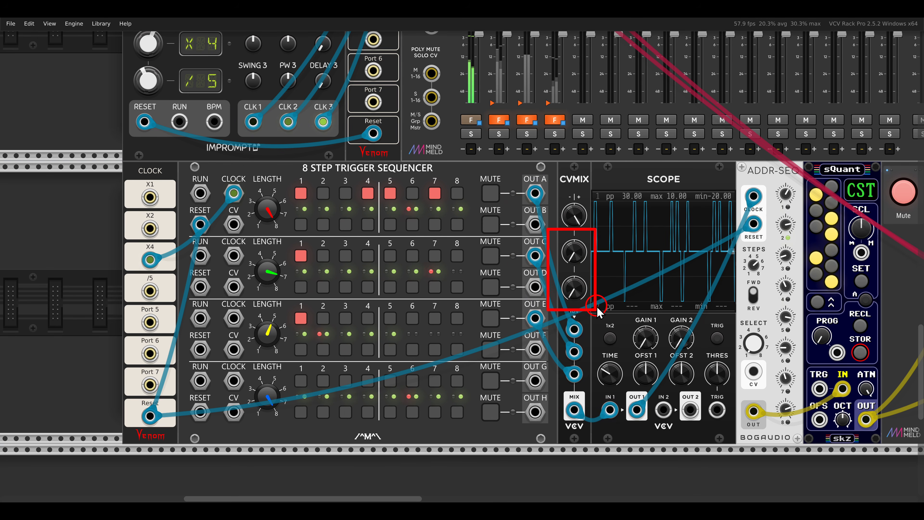
key("Escape")
mouse_move(749, 264)
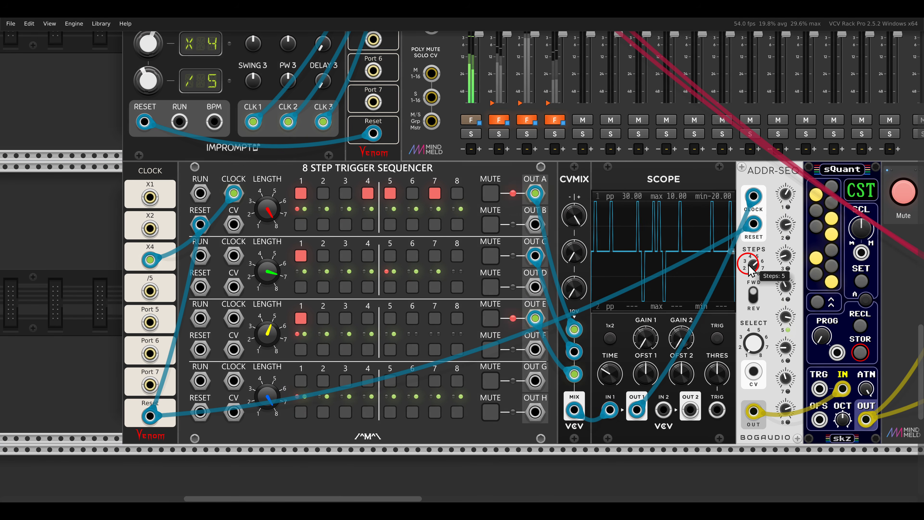
scroll(748, 265, "right", 10)
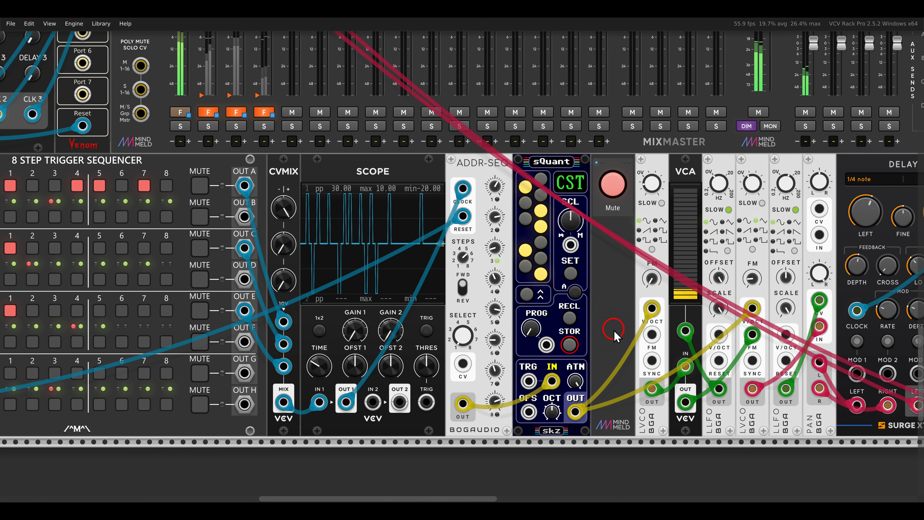
left_click_drag(616, 392, 672, 457)
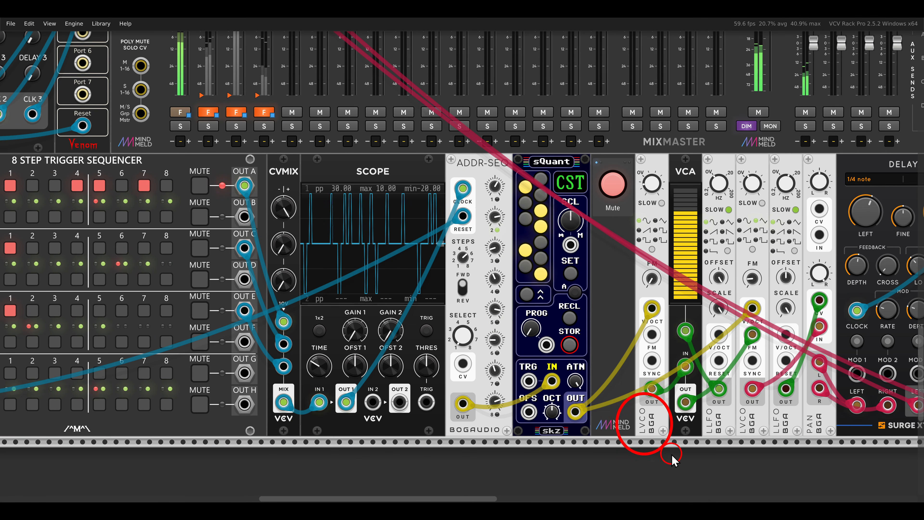
left_click(612, 183)
Unmute the TRUMMOR drum synthesizer patch modulated by four ADDR-SEQ modules.
scroll(616, 289, "down", 2)
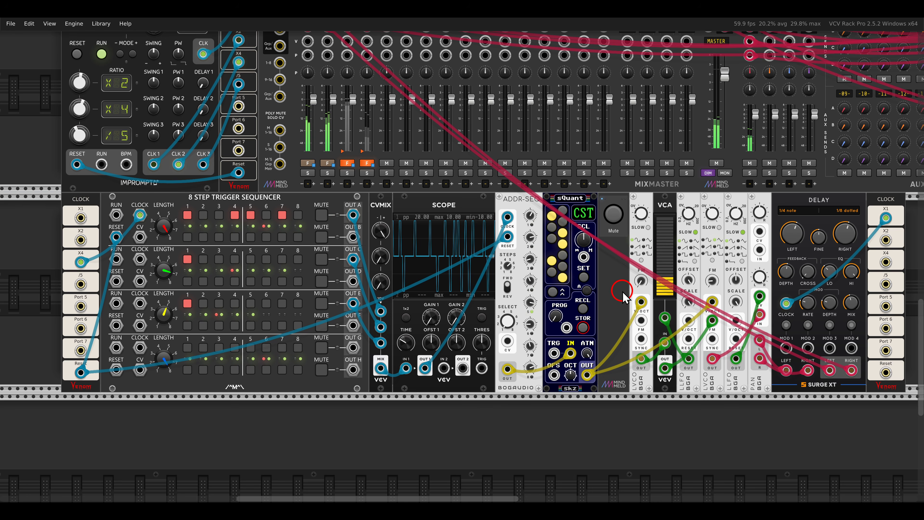
left_click_drag(859, 199, 492, 332)
left_click_drag(689, 173, 435, 346)
left_click_drag(519, 92, 598, 131)
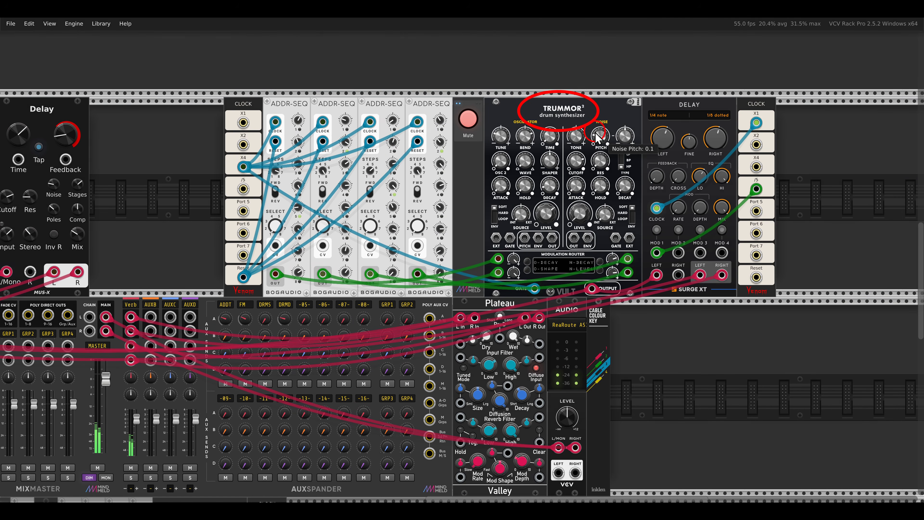
left_click_drag(254, 90, 456, 129)
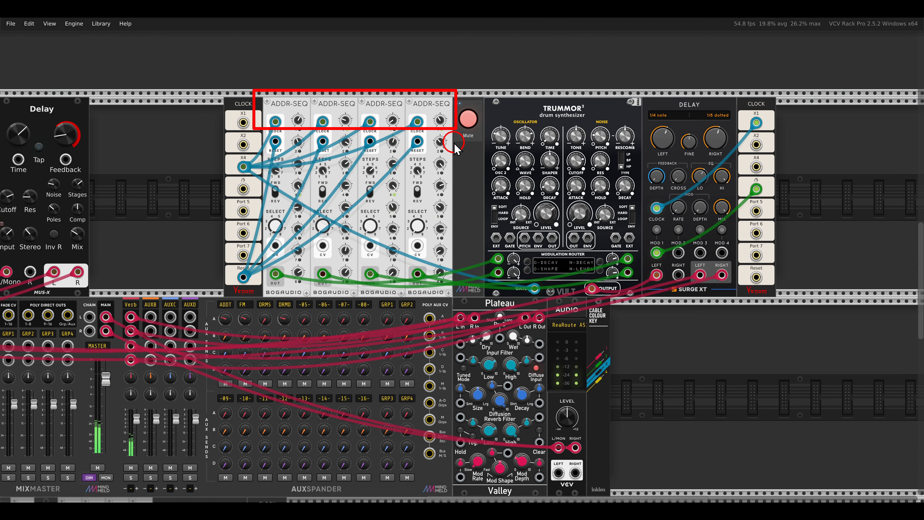
left_click(468, 120)
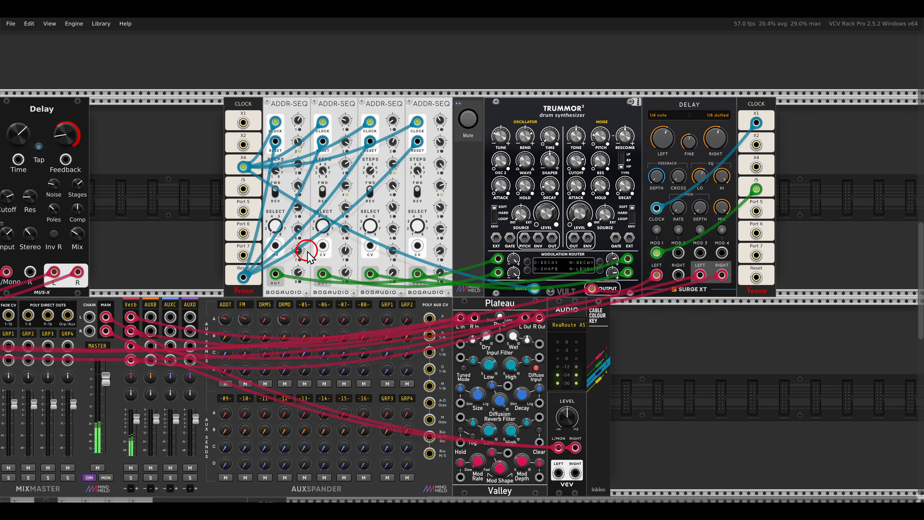
In the LFO and scope patch, connect the LFO's square output to ADDR-SEQ's clock input and unplug it again.
scroll(303, 252, "down", 3)
left_click_drag(274, 281, 555, 201)
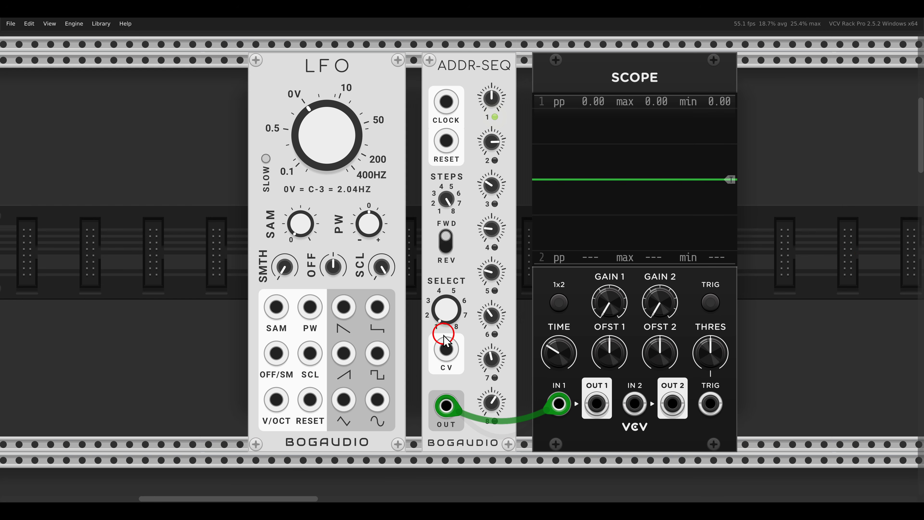
left_click_drag(377, 352, 446, 102)
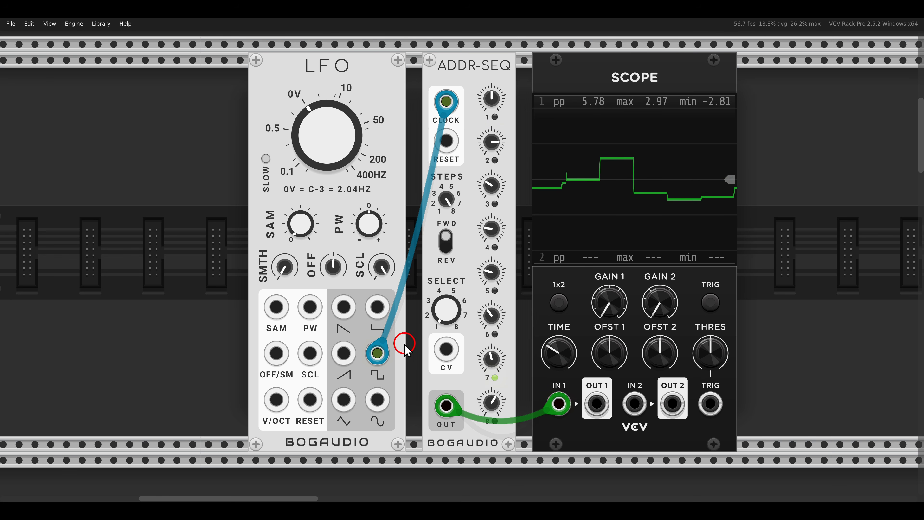
left_click_drag(377, 353, 400, 326)
Patch the LFO's rising saw output into scope input 2 and ADDR-SEQ's select CV, and set the LFO frequency to 1.3978 Hz.
left_click_drag(344, 353, 635, 404)
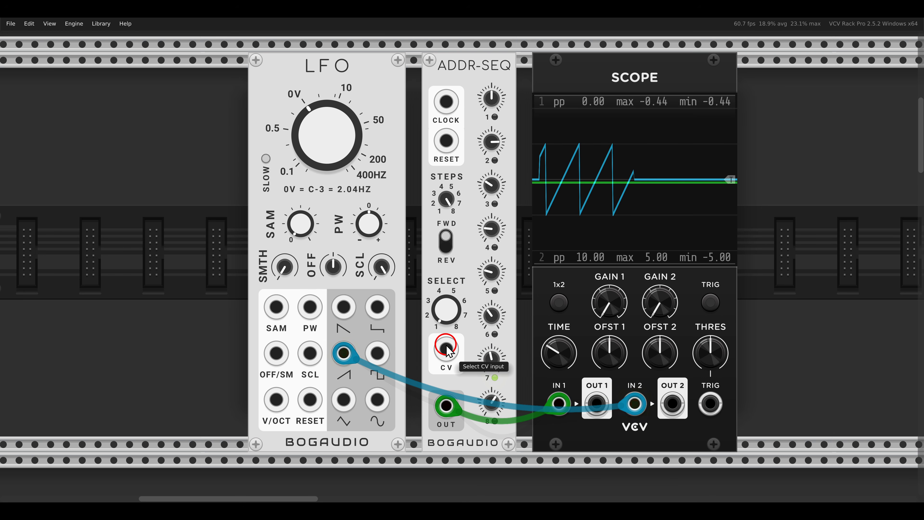
left_click_drag(446, 348, 344, 353)
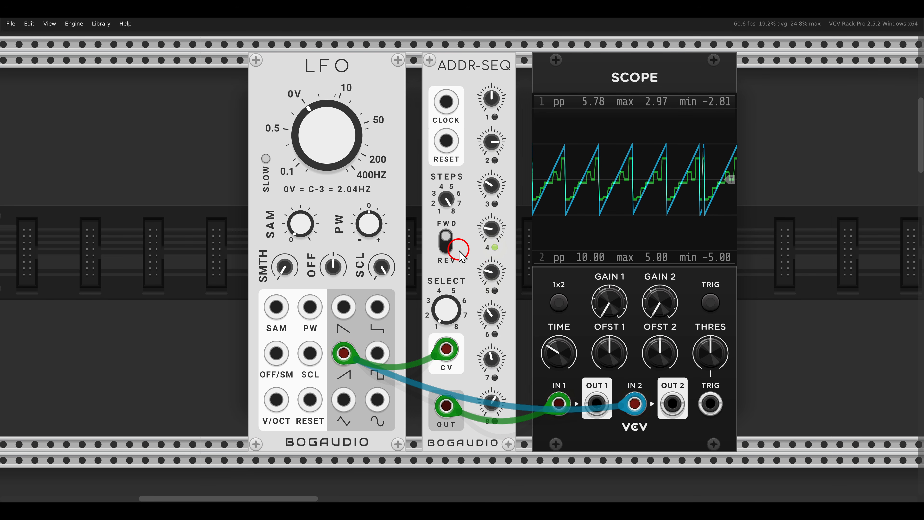
left_click_drag(346, 148, 352, 153)
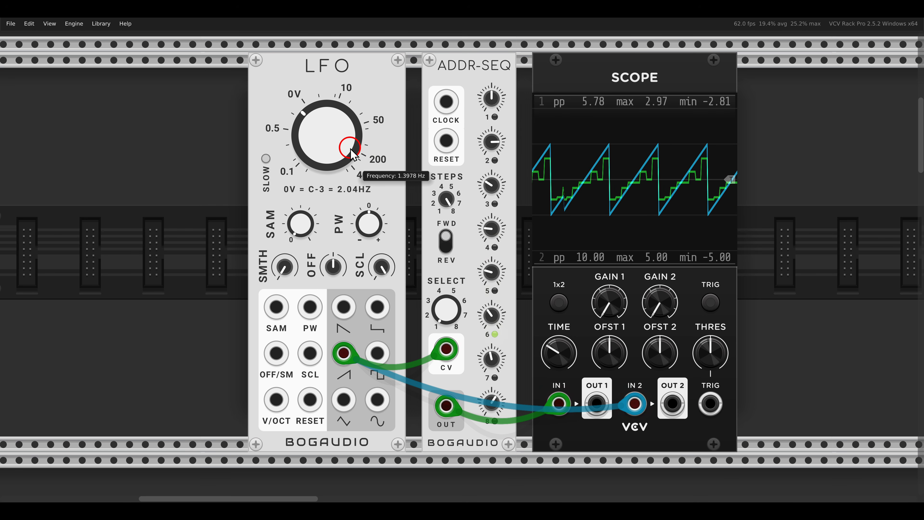
mouse_move(465, 106)
left_mouse_down()
mouse_move(462, 284)
mouse_move(479, 286)
left_mouse_up()
mouse_move(471, 106)
left_mouse_down()
mouse_move(531, 113)
mouse_move(459, 106)
left_mouse_up()
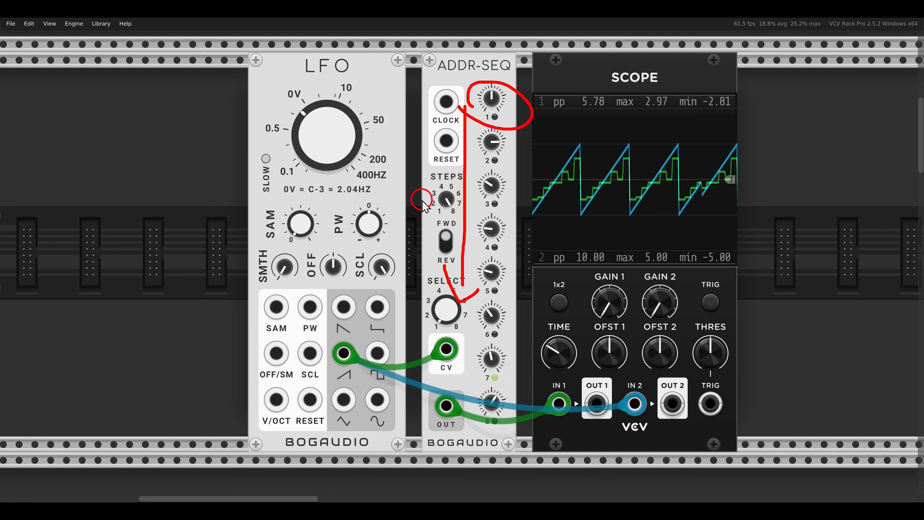
key("Escape")
Move both the select CV and scope cables to the LFO's triangle output and lower the LFO frequency.
left_click_drag(343, 352, 348, 400)
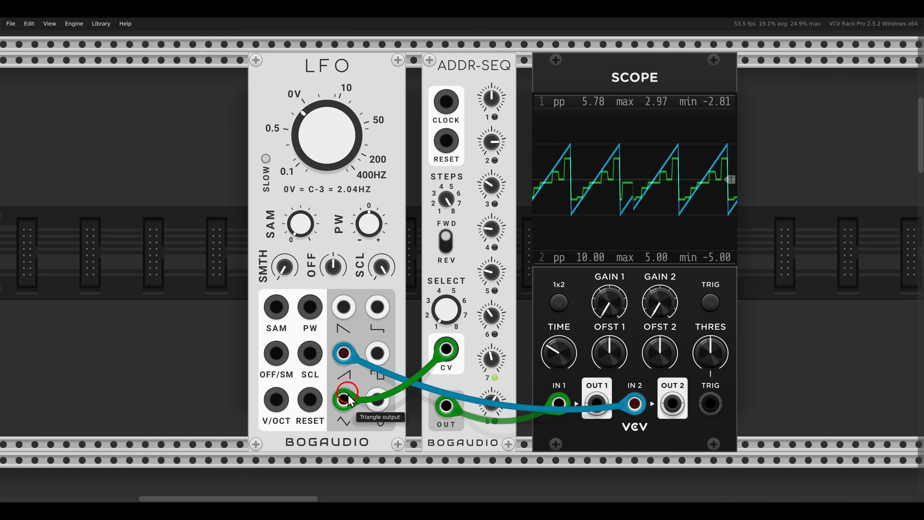
left_click_drag(343, 352, 343, 400)
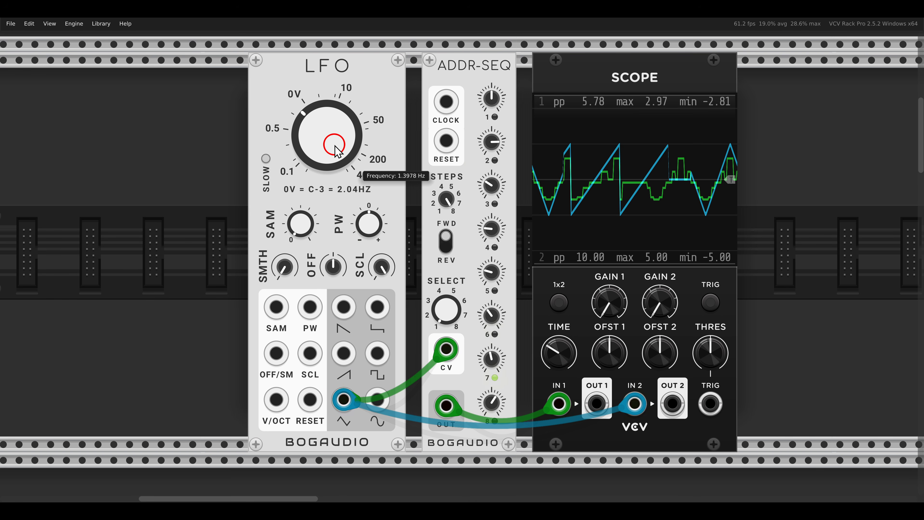
left_click_drag(337, 151, 329, 135)
left_click_drag(464, 126, 469, 294)
left_click_drag(520, 317, 527, 193)
mouse_move(514, 210)
left_mouse_down()
mouse_move(528, 188)
mouse_move(539, 203)
left_mouse_up()
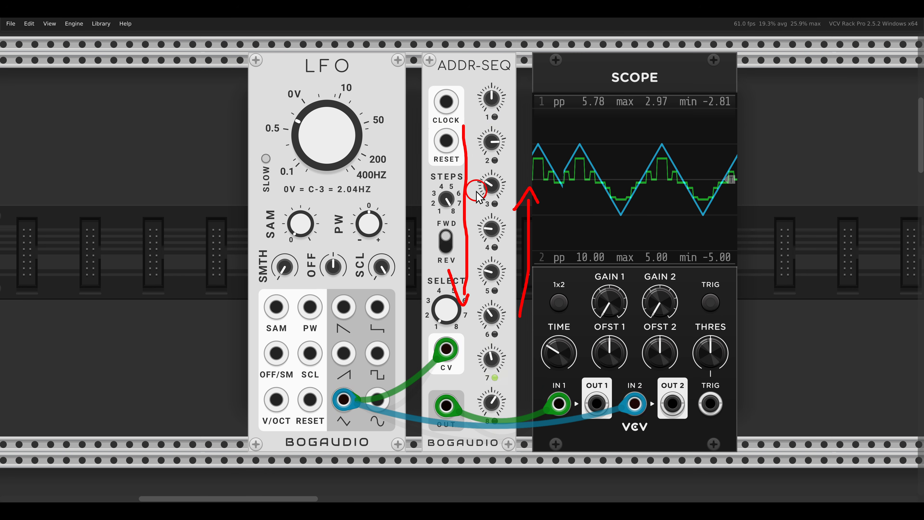
mouse_move(348, 192)
left_mouse_down()
mouse_move(403, 138)
mouse_move(431, 195)
left_mouse_up()
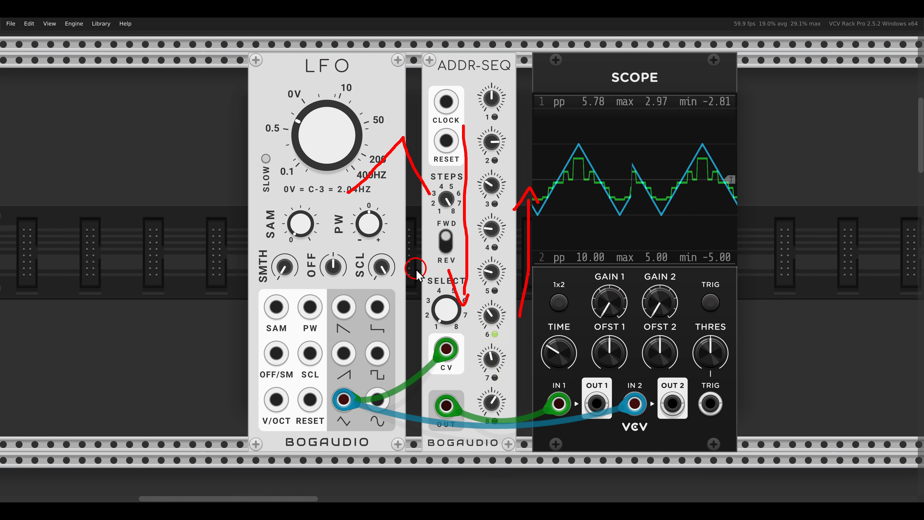
key("Escape")
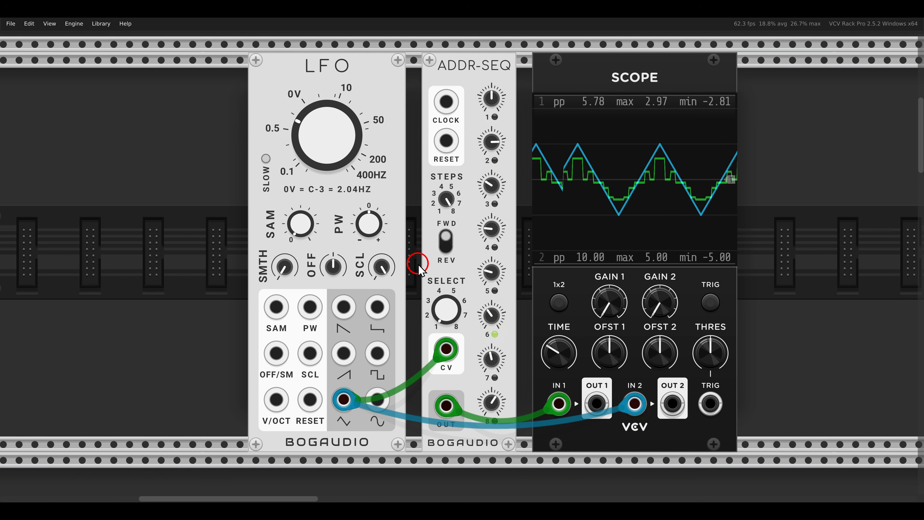
In the Wave Folder patch, connect the scope's OUT 1 to ADDR-SEQ's select CV input.
scroll(418, 269, "down", 10)
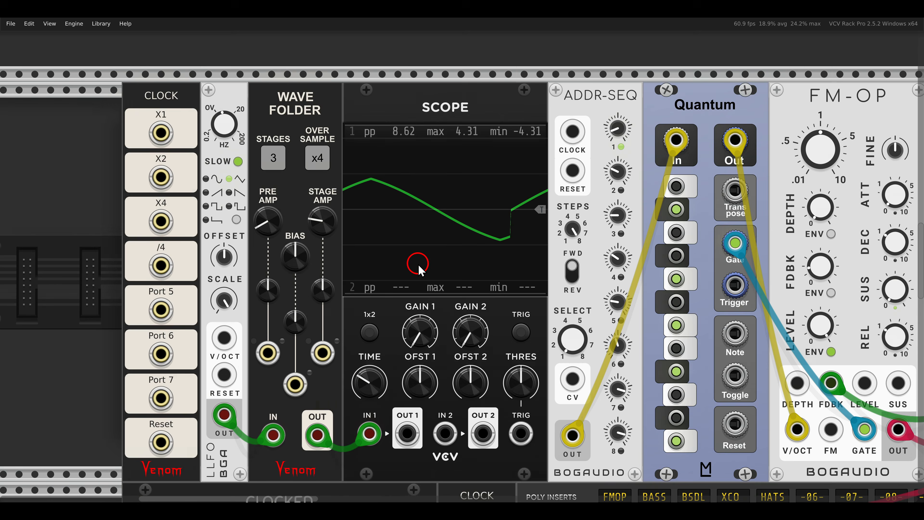
scroll(418, 265, "down", 1)
left_click_drag(440, 288, 423, 291)
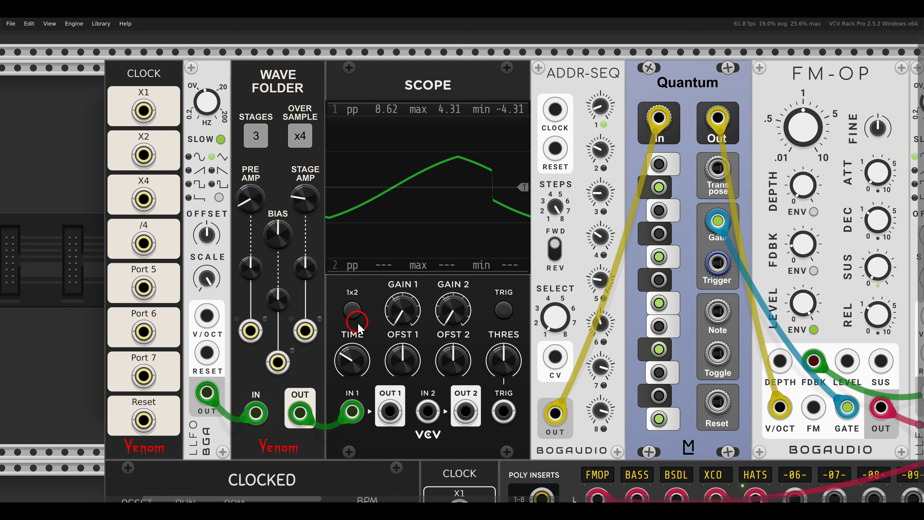
left_click_drag(390, 412, 555, 359)
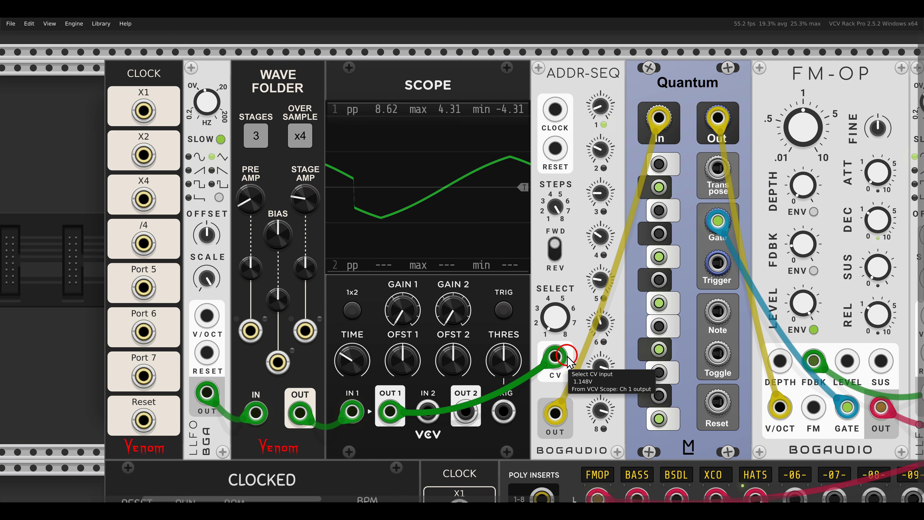
Examine how the wave-folded LFO selects ADDR-SEQ steps feeding Quantum and FM-OP, and inspect the Wave Folder's controls.
scroll(564, 355, "down", 2)
left_click_drag(626, 342, 504, 340)
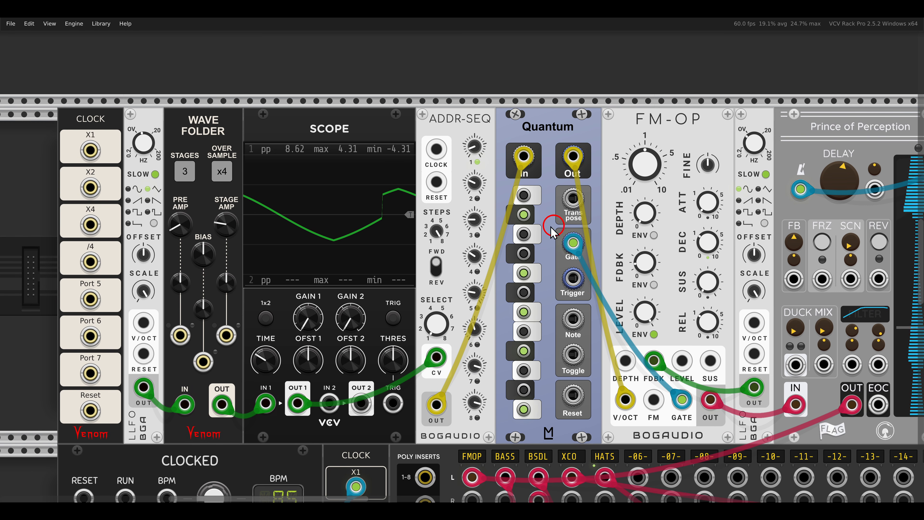
left_click_drag(495, 224, 573, 221)
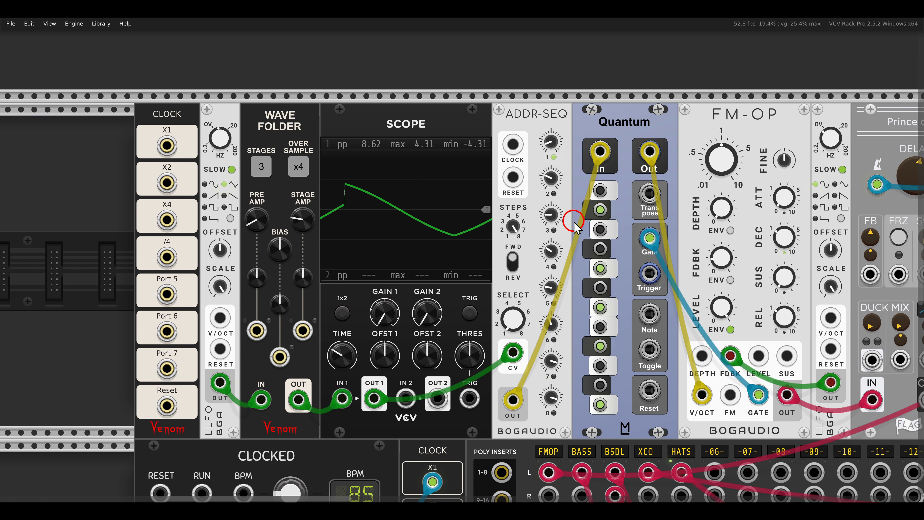
mouse_move(537, 211)
left_mouse_down()
mouse_move(534, 299)
mouse_move(560, 288)
mouse_move(574, 188)
mouse_move(584, 201)
left_mouse_up()
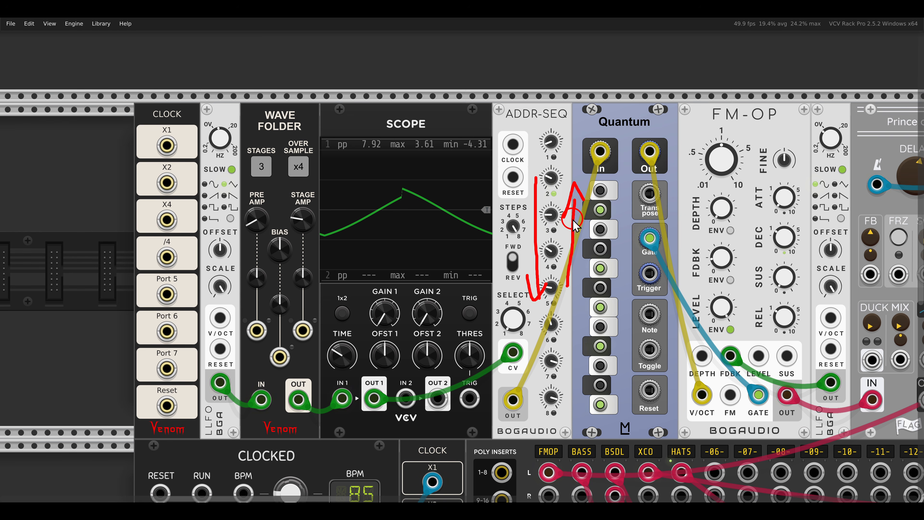
key("Escape")
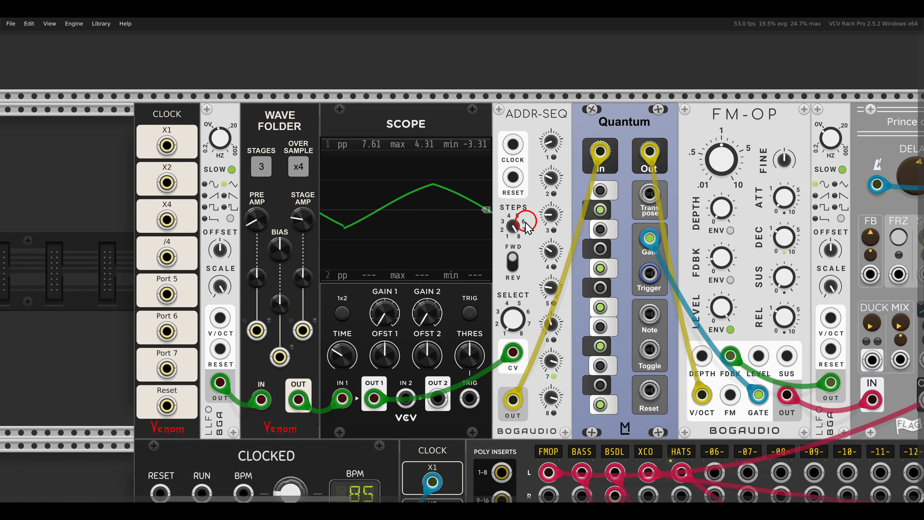
left_click_drag(513, 220, 606, 222)
scroll(359, 235, "up", 1)
left_click_drag(359, 234, 373, 225)
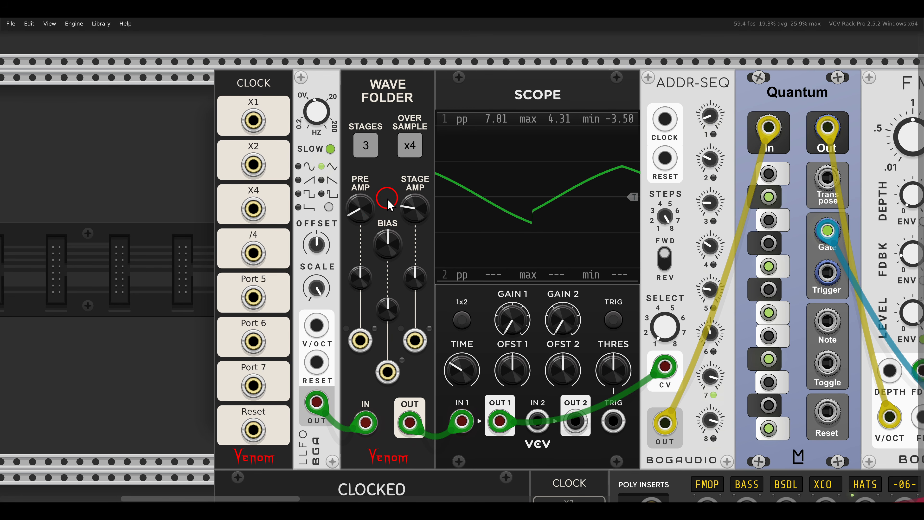
Raise the Wave Folder's pre amp and set its stage amp to 1.3714 to fold the LFO more strongly.
left_click_drag(359, 210, 356, 189)
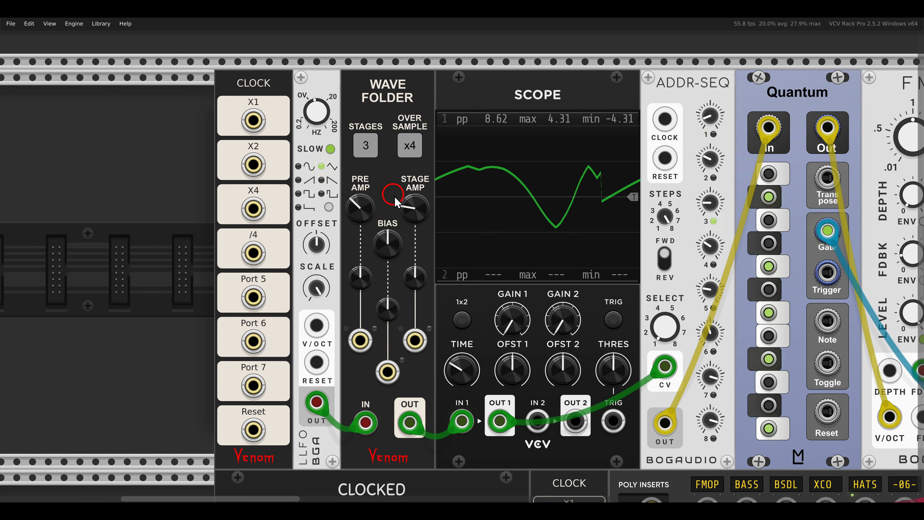
mouse_move(413, 207)
left_mouse_down()
mouse_move(407, 189)
mouse_move(413, 220)
left_mouse_up()
left_click_drag(324, 118, 322, 149)
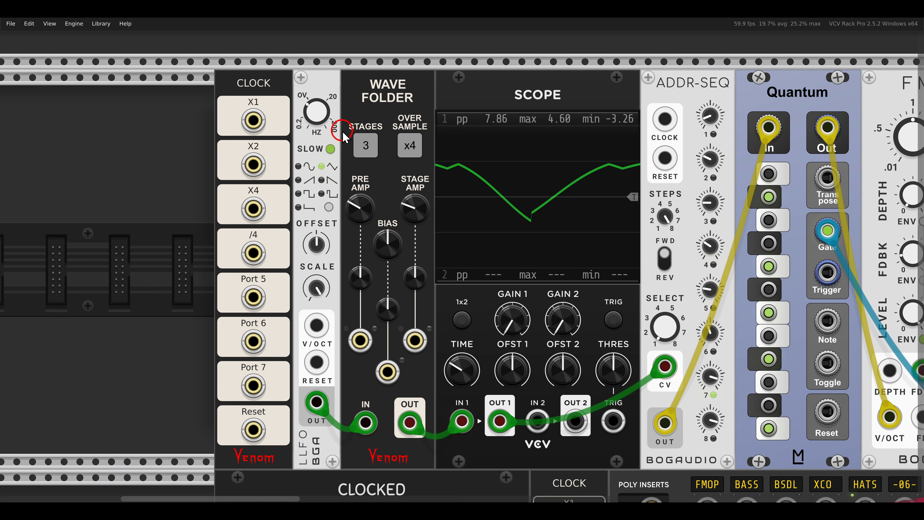
left_click_drag(365, 201, 369, 197)
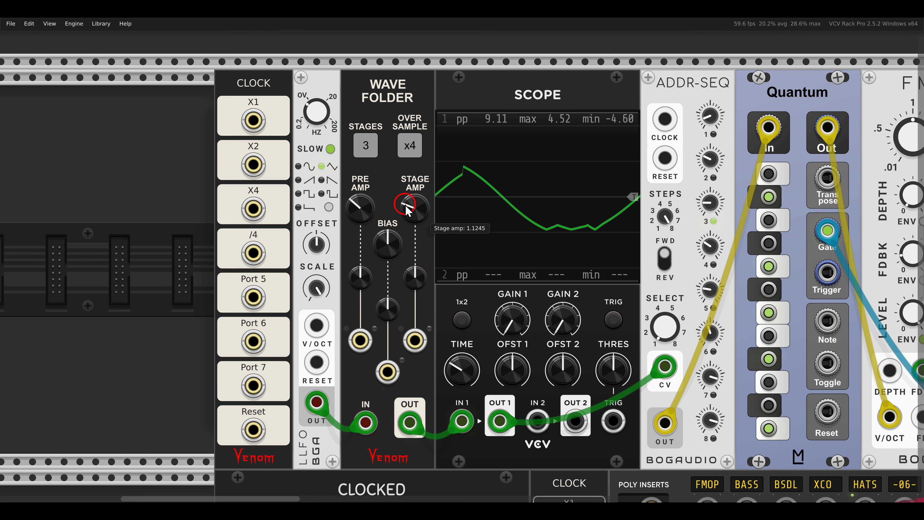
left_click_drag(424, 211, 426, 208)
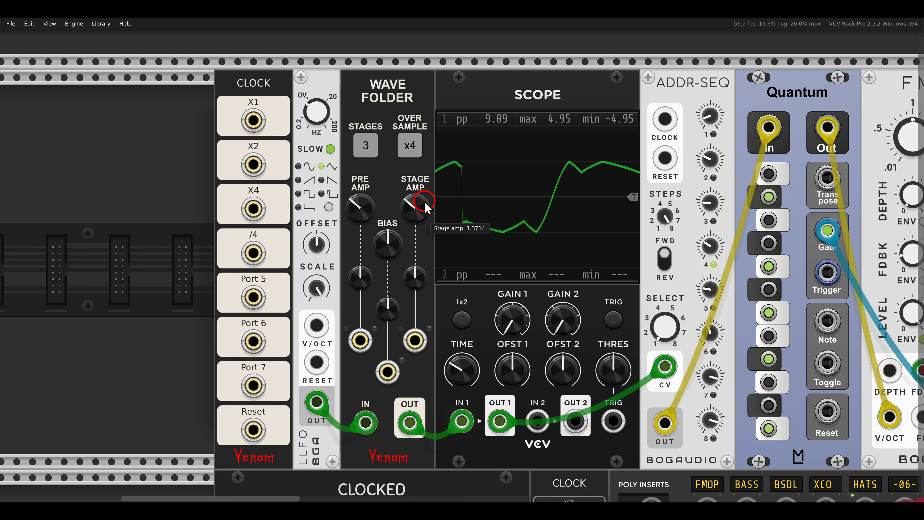
Enable Select on clock mode on ADDR-SEQ and patch the X2 clock into its clock input.
left_click_drag(590, 158, 524, 156)
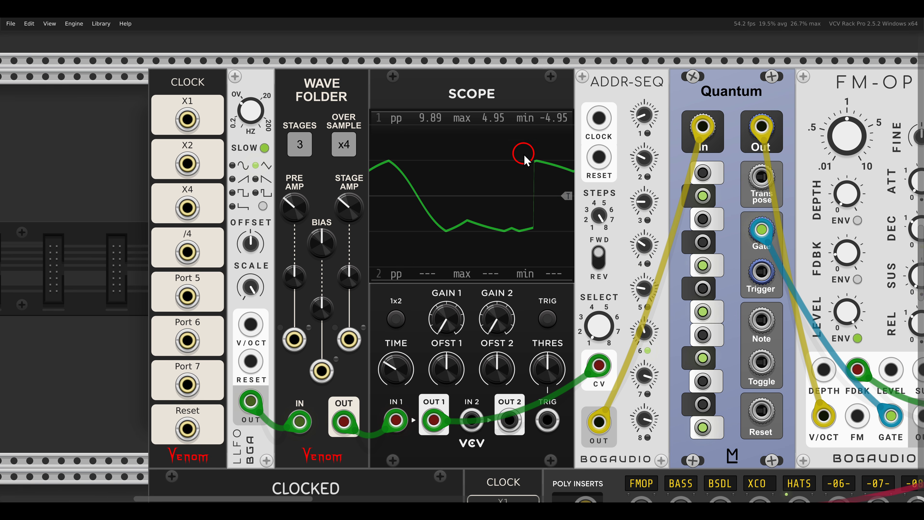
right_click(595, 93)
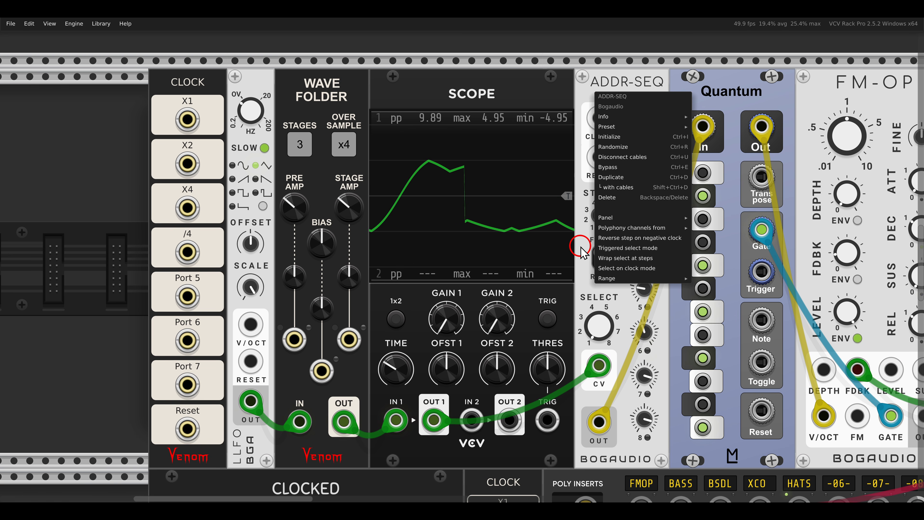
left_click(620, 269)
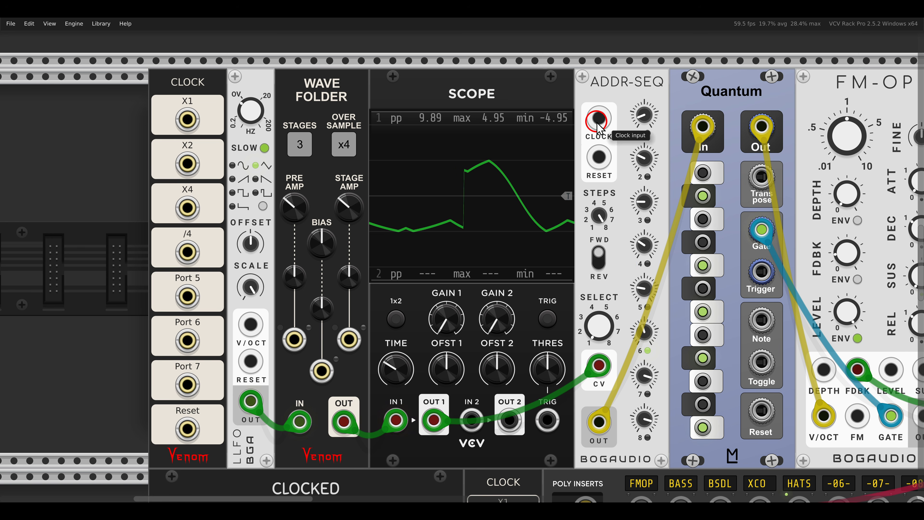
left_click_drag(599, 128, 200, 169)
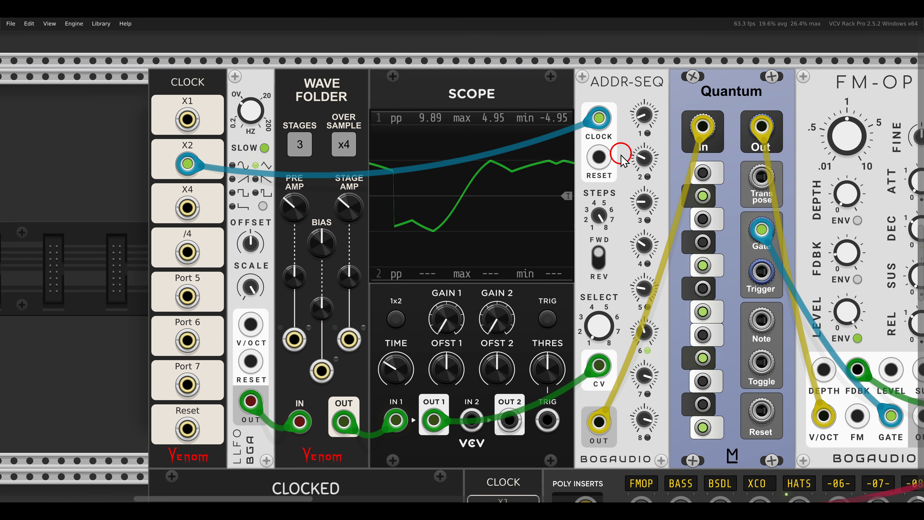
Examine the Walk patch below the mixer, focusing on ADDR-SEQ's select CV input and its /4 clock input.
scroll(623, 157, "down", 4)
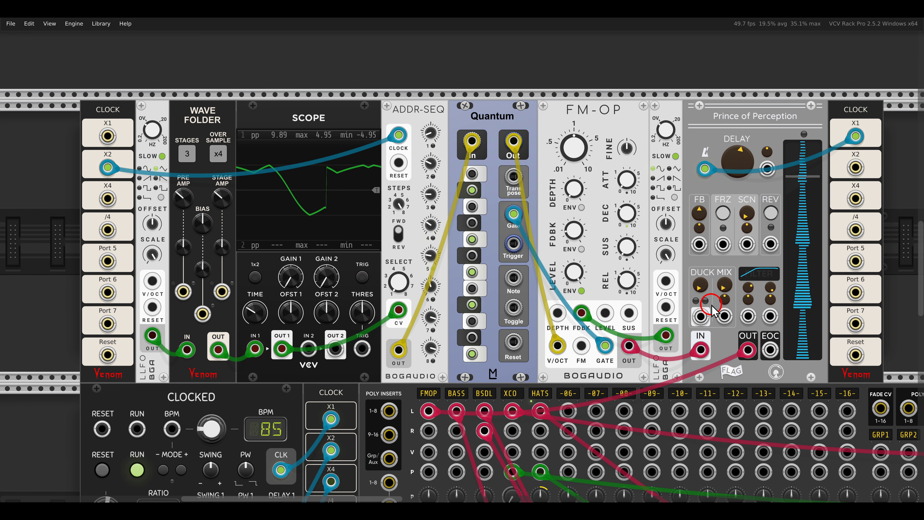
left_click_drag(721, 288, 700, 243)
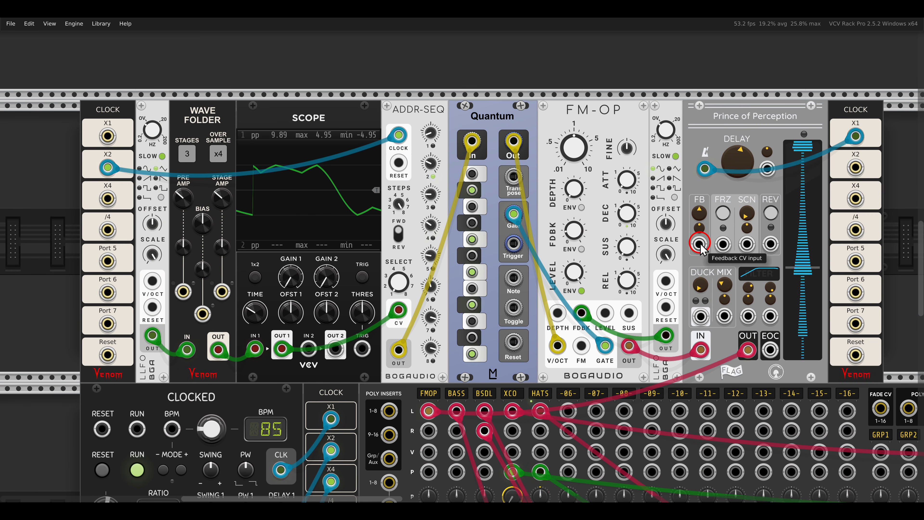
scroll(391, 248, "down", 5)
scroll(390, 248, "down", 12)
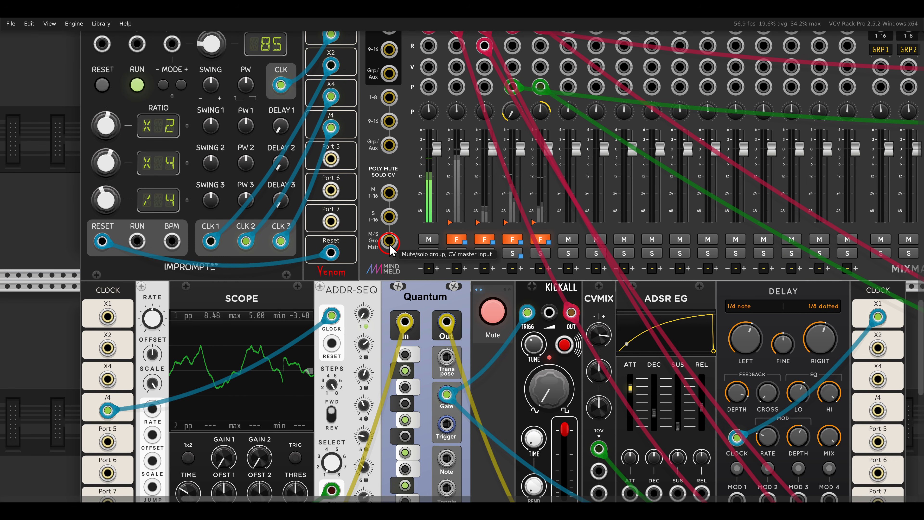
left_click_drag(399, 247, 470, 251)
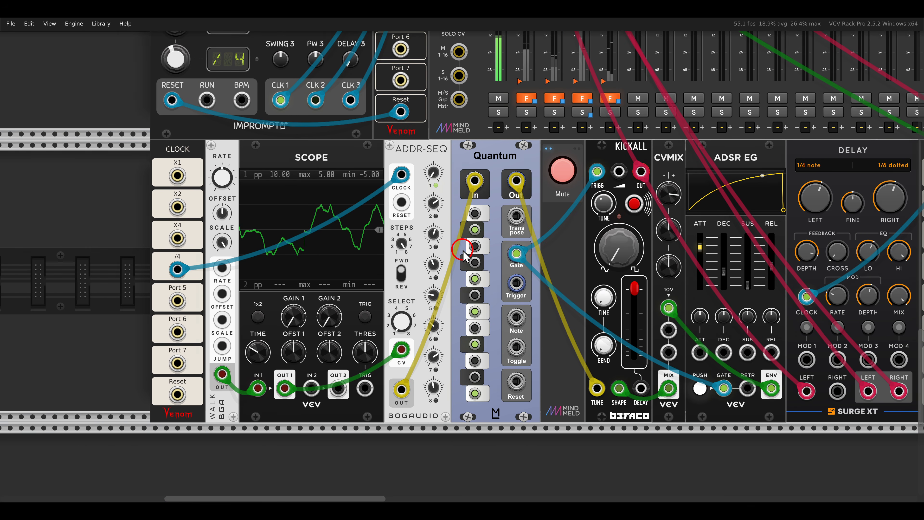
scroll(234, 237, "up", 2)
left_click_drag(243, 215, 400, 181)
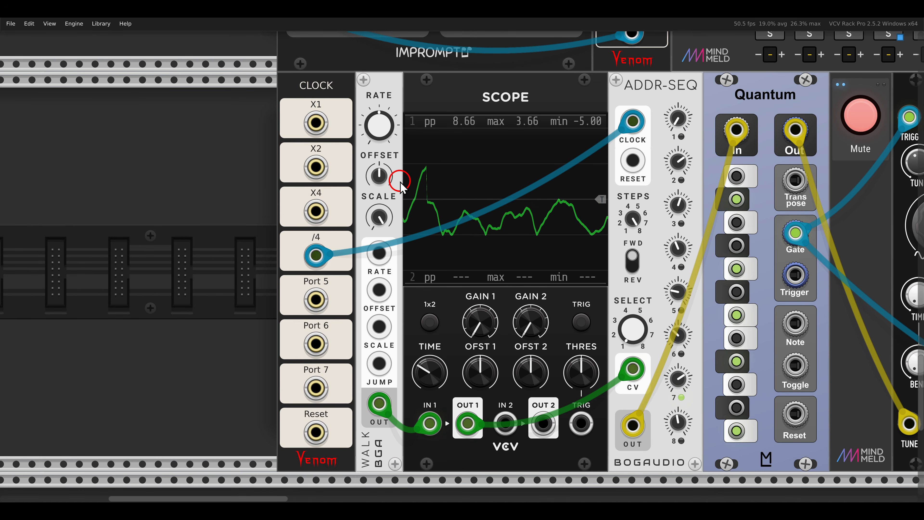
left_click_drag(388, 138, 619, 262)
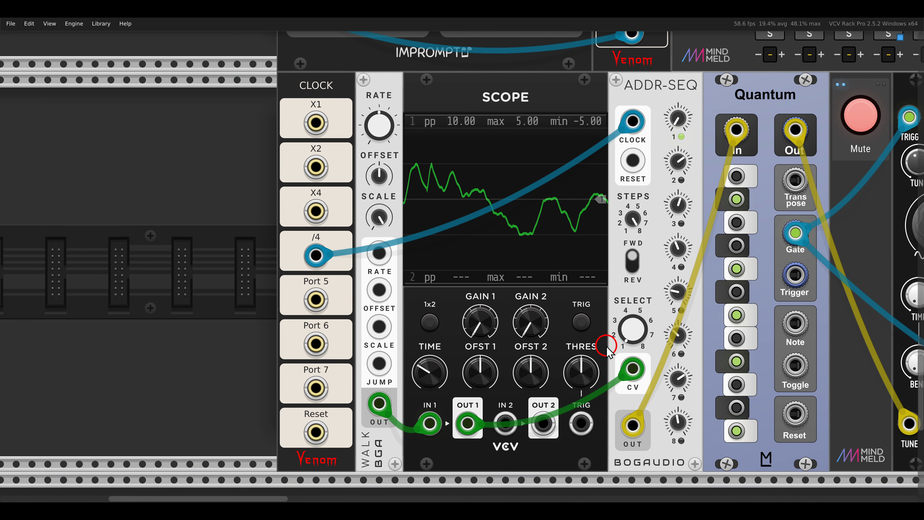
left_click_drag(606, 345, 661, 389)
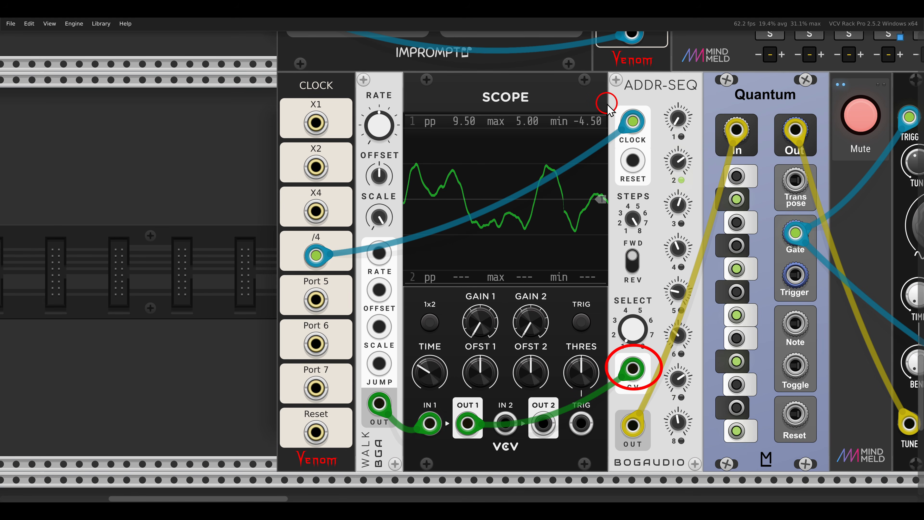
left_click_drag(606, 102, 651, 145)
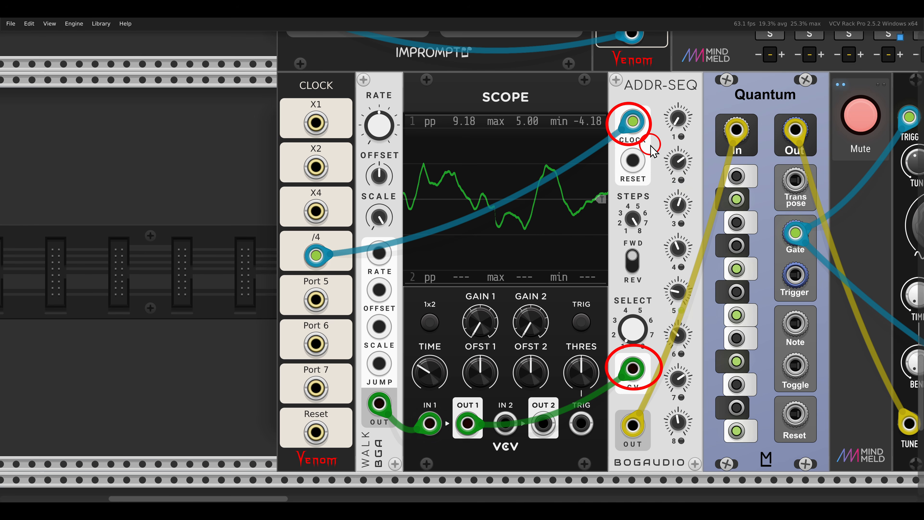
key("Escape")
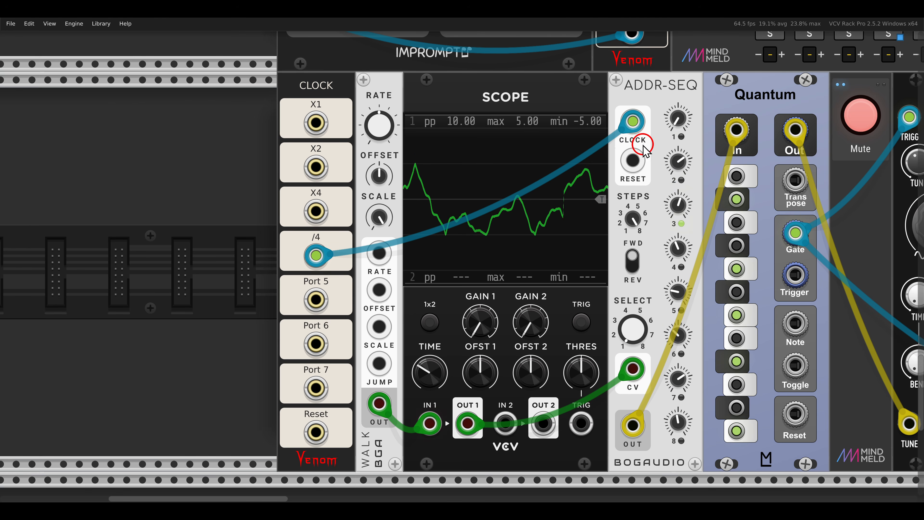
Locate the Kickall voice fed by the Walk-driven ADDR-SEQ and Quantum, and unmute it.
scroll(641, 171, "down", 4)
scroll(637, 200, "up", 2)
mouse_move(635, 194)
left_mouse_down()
mouse_move(348, 197)
mouse_move(324, 207)
left_mouse_up()
left_click_drag(476, 103, 559, 145)
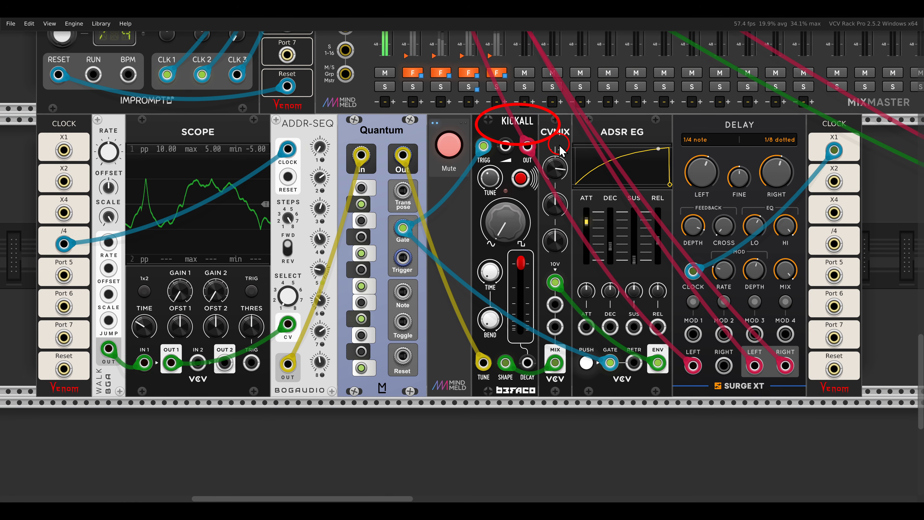
left_click(449, 145)
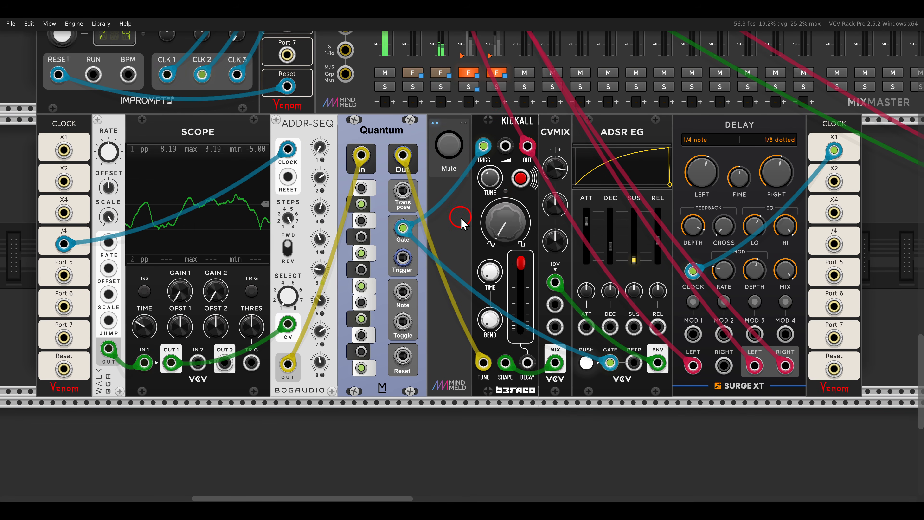
left_click_drag(461, 218, 475, 235)
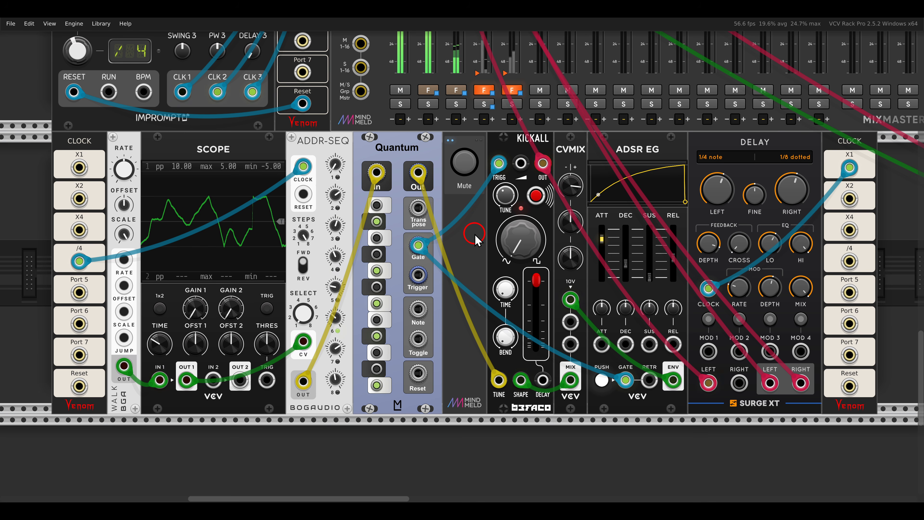
Examine the XCO patch, covering ADDR-SEQ with its ASX expander, the sQuant quantizer, XCO and PEQ6.
scroll(475, 240, "down", 3)
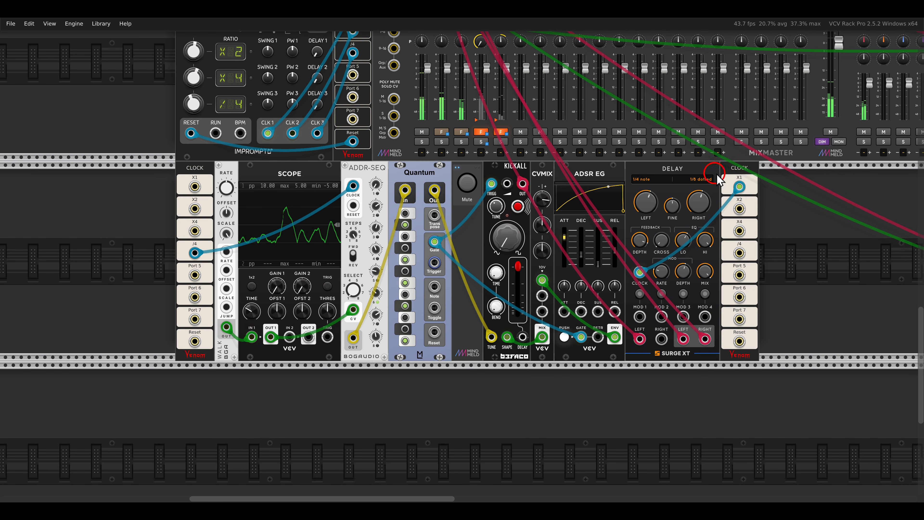
scroll(716, 176, "up", 2)
left_click_drag(740, 66, 442, 302)
scroll(435, 211, "up", 2)
left_click_drag(532, 210, 316, 244)
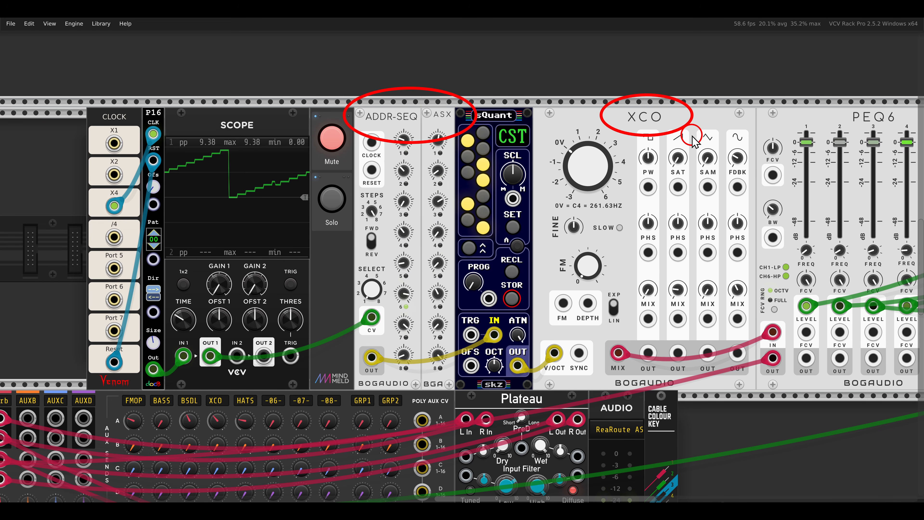
scroll(677, 123, "right", 5)
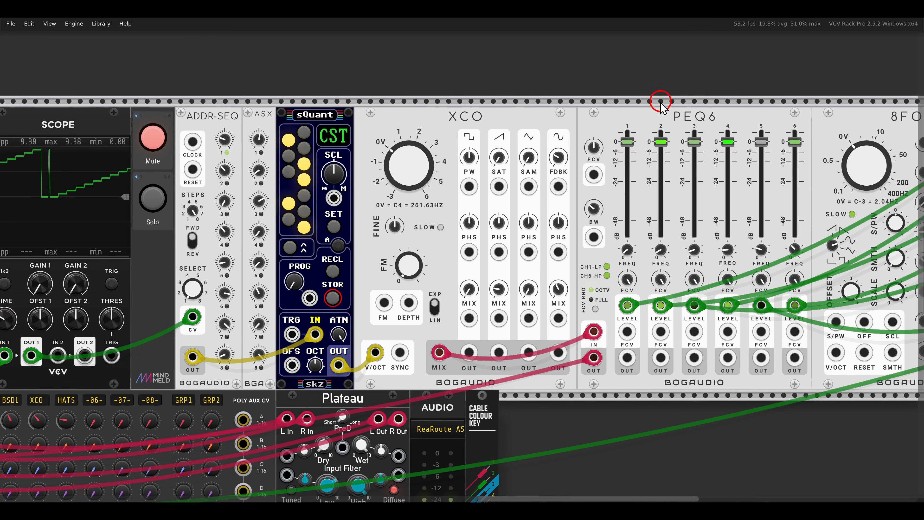
left_click_drag(648, 98, 723, 132)
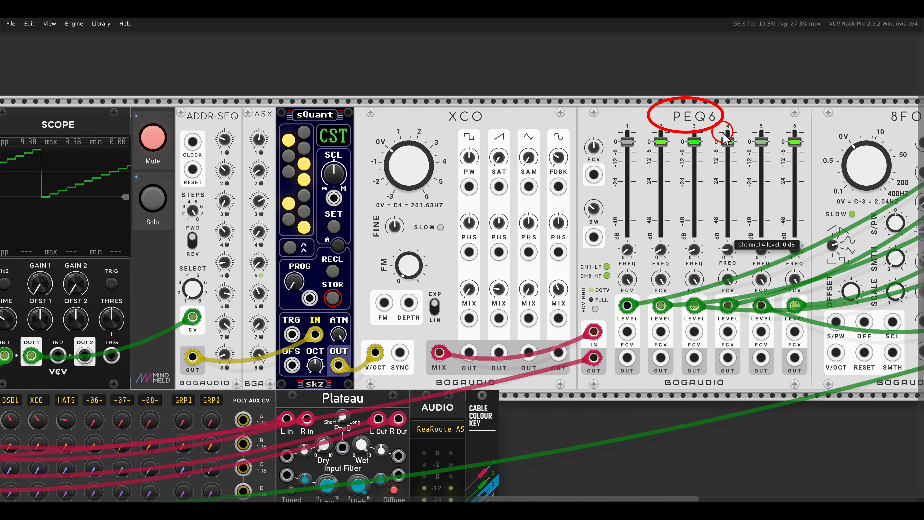
left_click_drag(415, 156, 728, 153)
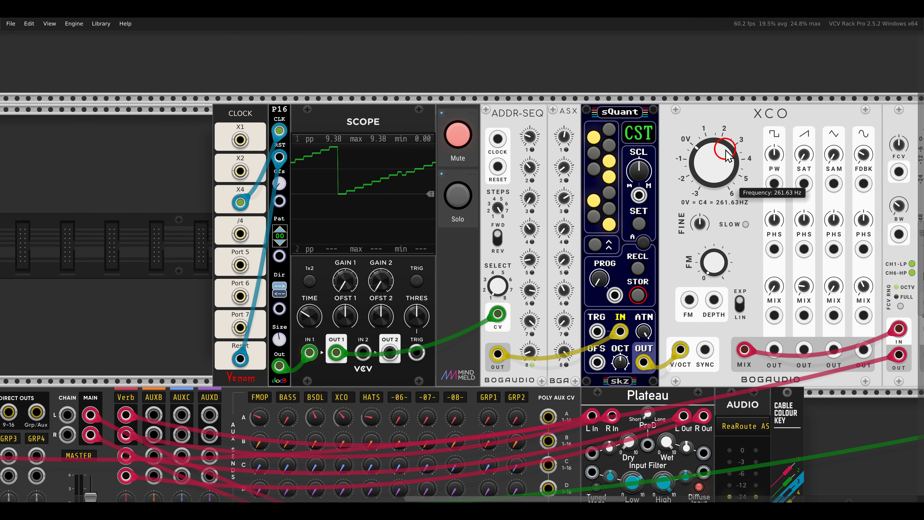
Unmute and solo the XCO voice driven by the P16 and ADDR-SEQ.
left_click(458, 134)
left_click(457, 196)
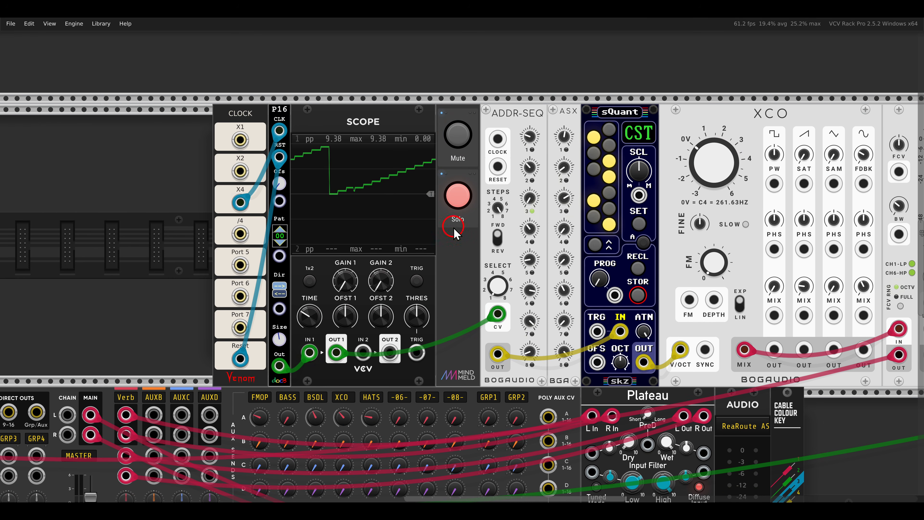
left_click_drag(453, 245, 487, 247)
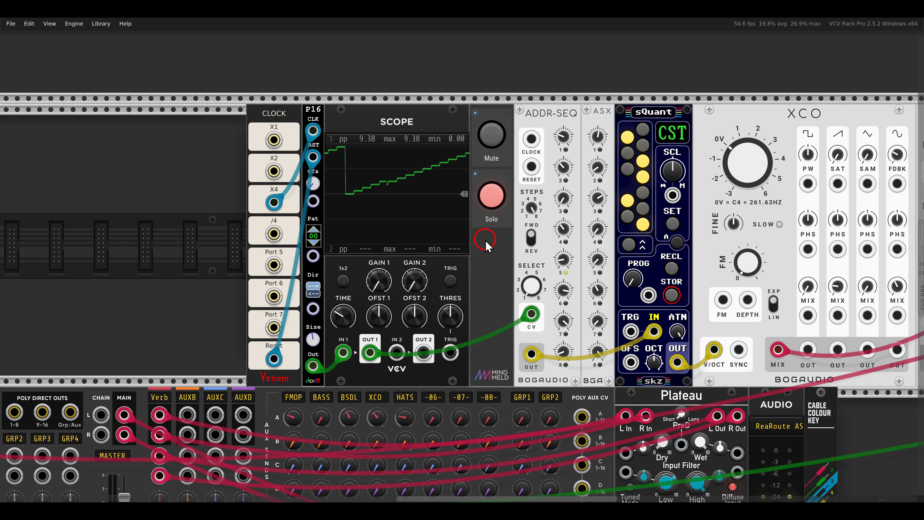
scroll(418, 238, "up", 1)
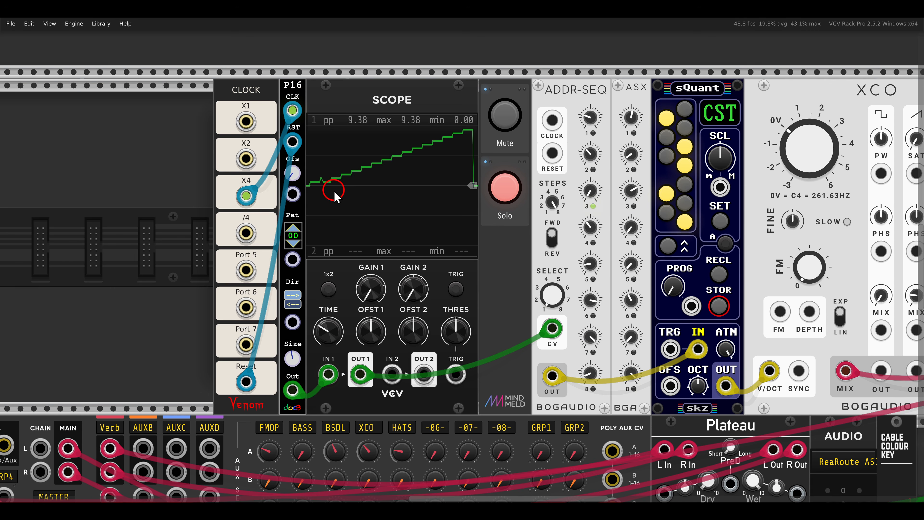
Set the P16 pattern to 03 and compare its stepped scope waveform with the ADDR-SEQ and ASX steps.
mouse_move(338, 181)
left_mouse_down()
mouse_move(468, 139)
mouse_move(471, 190)
left_mouse_up()
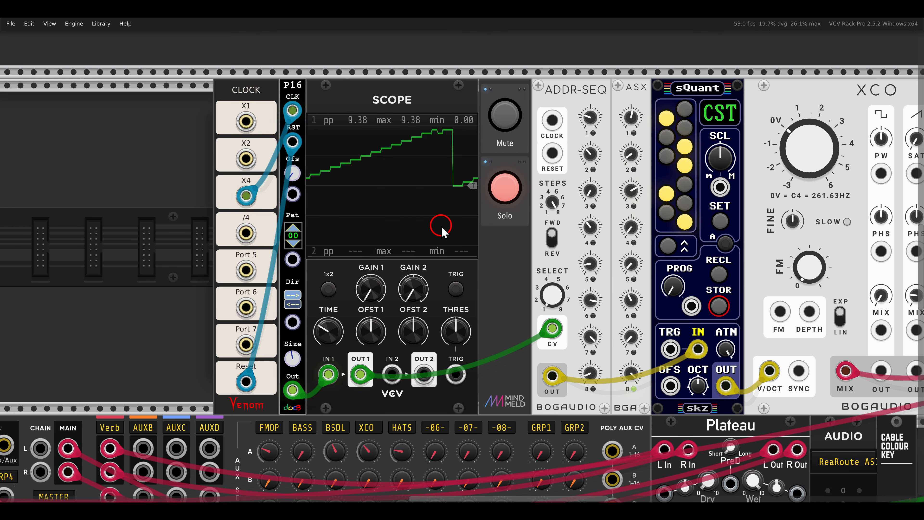
mouse_move(297, 209)
left_mouse_down()
mouse_move(275, 222)
mouse_move(324, 271)
left_mouse_up()
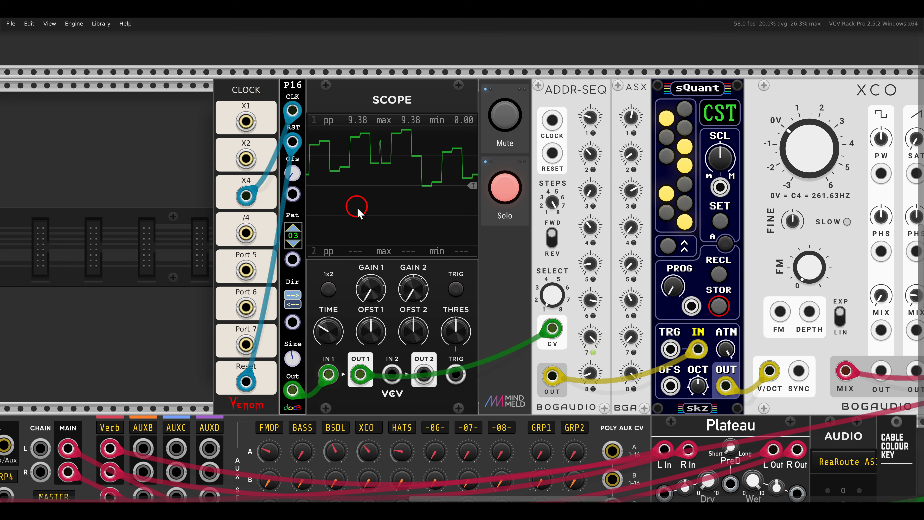
left_click_drag(302, 116, 468, 211)
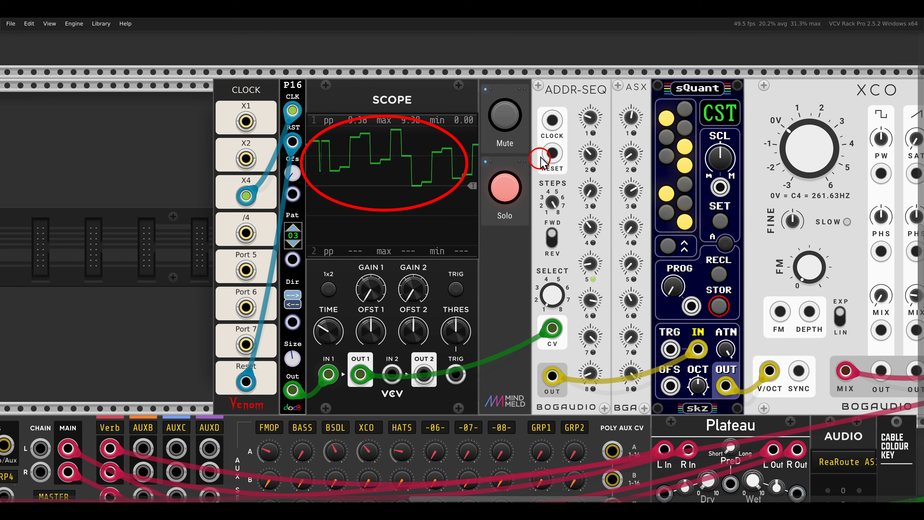
left_click_drag(548, 89, 670, 422)
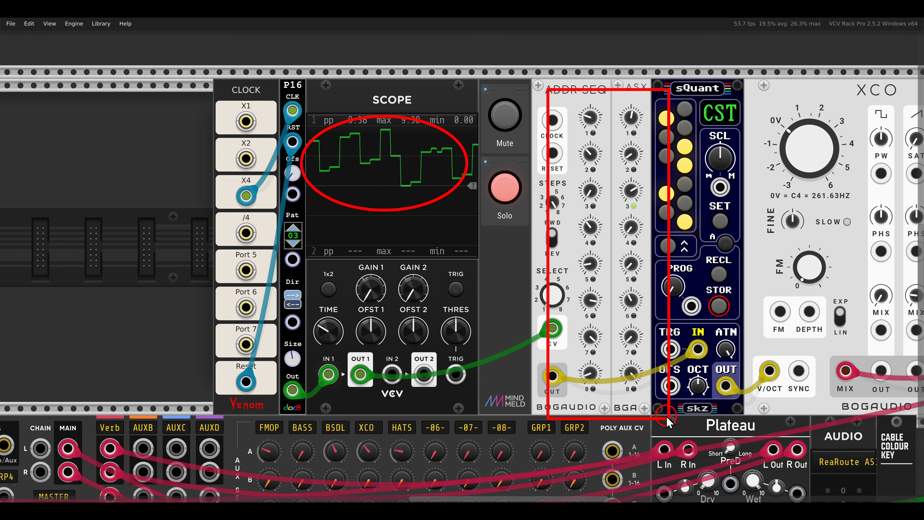
key("Escape")
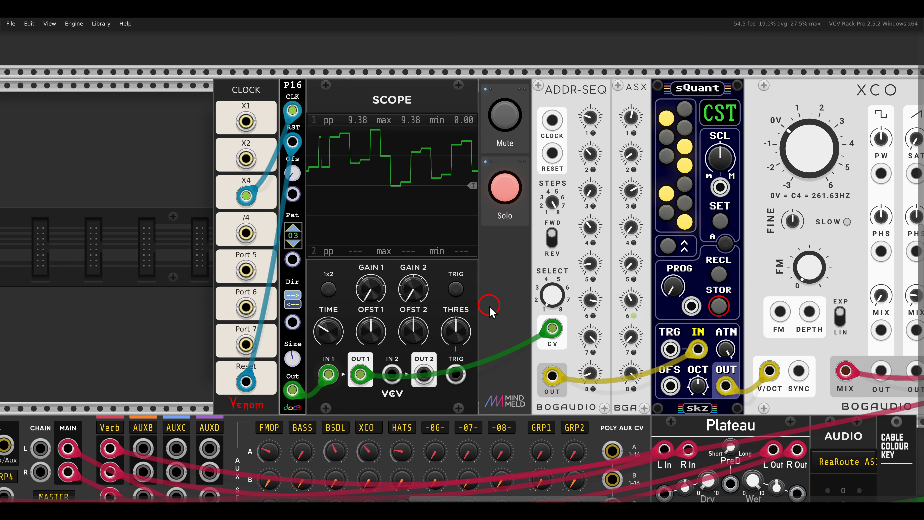
Turn off the XCO voice's solo and bring the muted RGATE and Noise patch below the mixer into view.
left_click(502, 191)
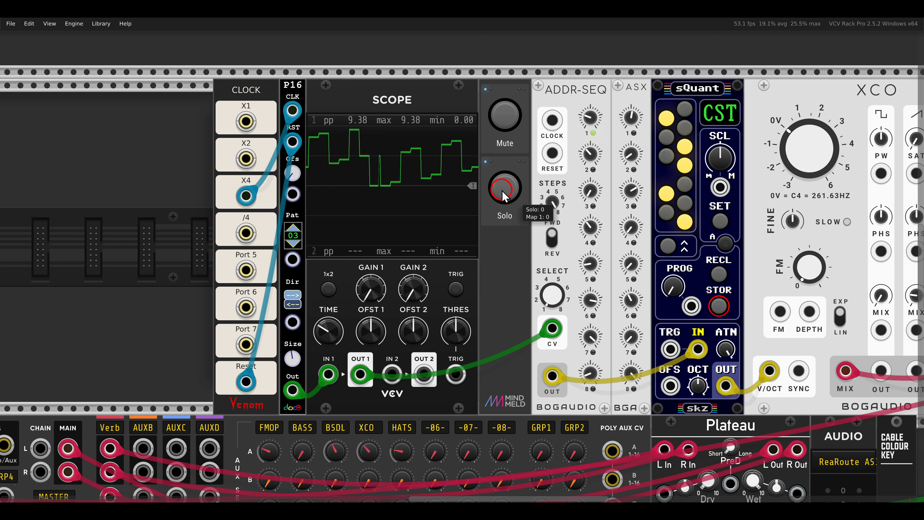
scroll(502, 269, "down", 2)
scroll(501, 269, "down", 10)
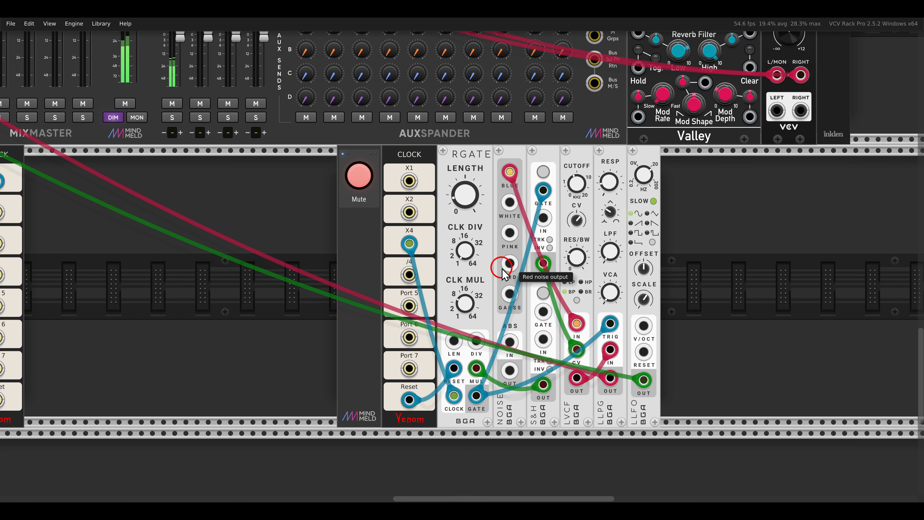
mouse_move(454, 158)
left_mouse_down()
mouse_move(496, 153)
mouse_move(439, 149)
left_mouse_up()
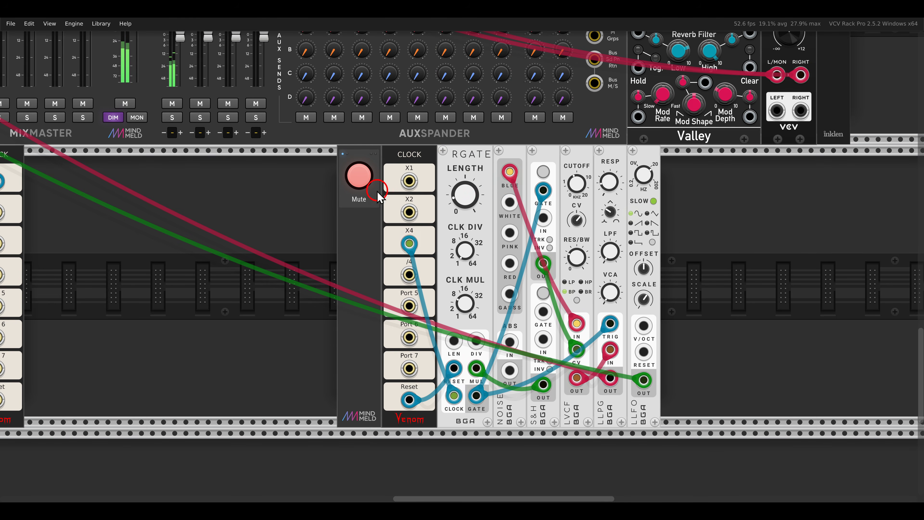
Unmute the RGATE and Noise voice below the mixer and survey the whole patch.
left_click(364, 183)
scroll(376, 243, "down", 1)
scroll(376, 243, "down", 3)
scroll(313, 223, "up", 2)
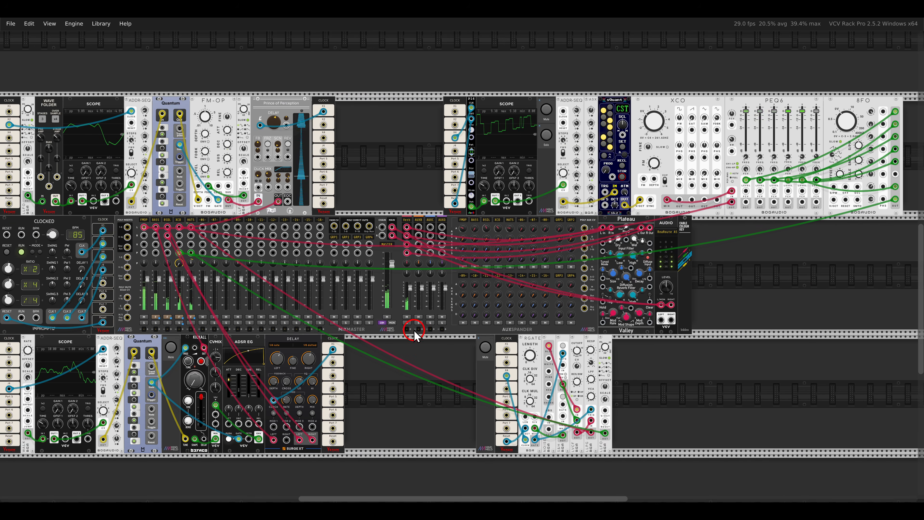
scroll(406, 327, "down", 1)
left_click_drag(406, 327, 443, 330)
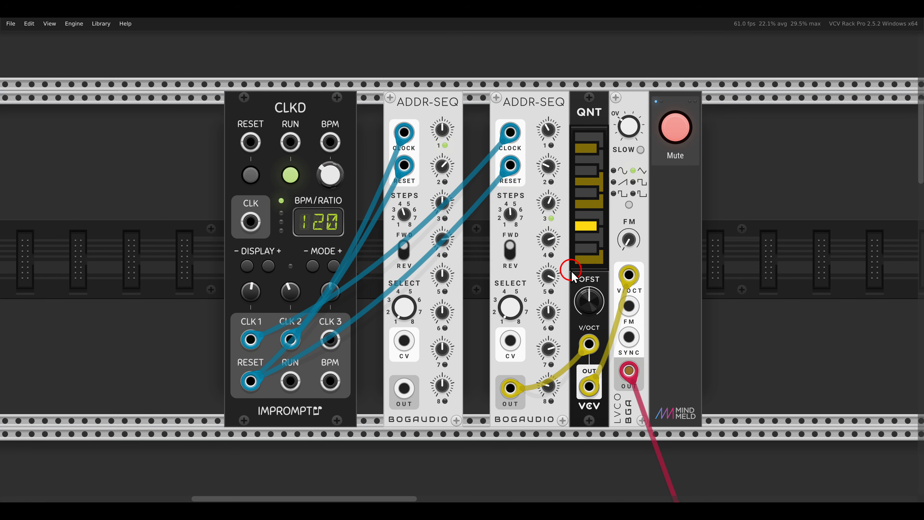
Unmute the LVCO voice and try different Select positions on its second ADDR-SEQ, finishing at step 1.
left_click(677, 133)
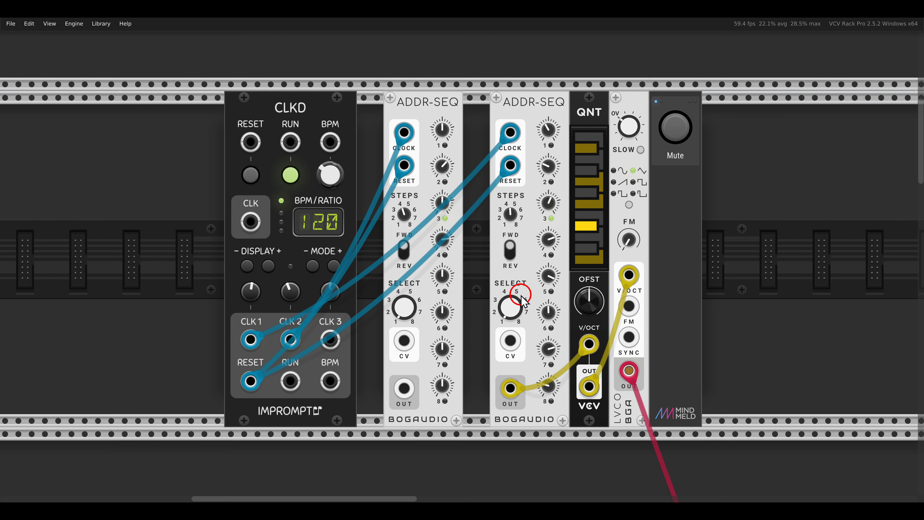
mouse_move(521, 295)
left_mouse_down()
mouse_move(511, 276)
mouse_move(505, 304)
left_mouse_up()
left_click_drag(529, 150, 563, 296)
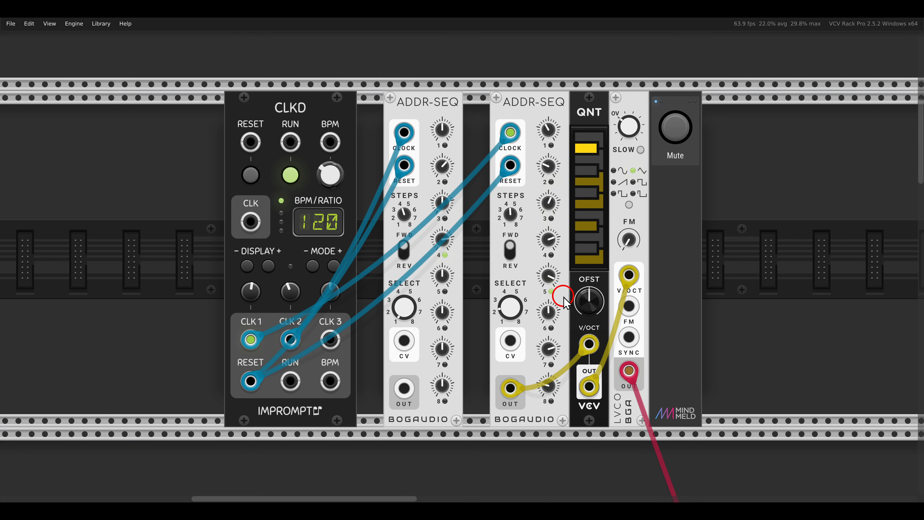
left_click_drag(507, 306, 504, 250)
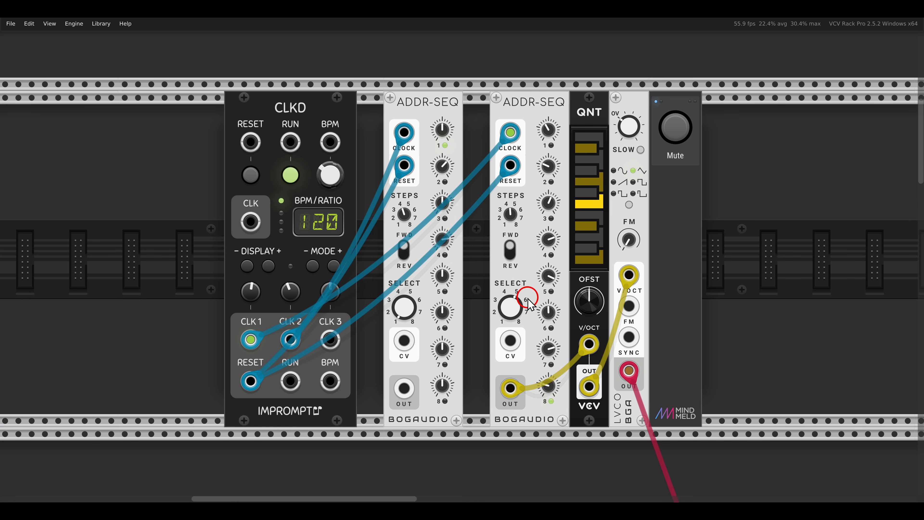
left_click_drag(524, 296, 536, 413)
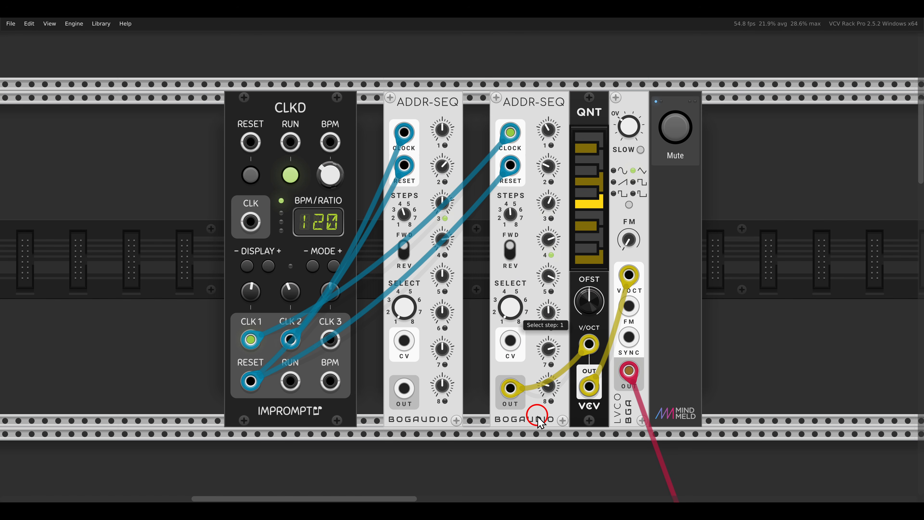
Enable Select on clock mode on the second ADDR-SEQ and test it by turning Select to step 6 and back to 1.
right_click(529, 117)
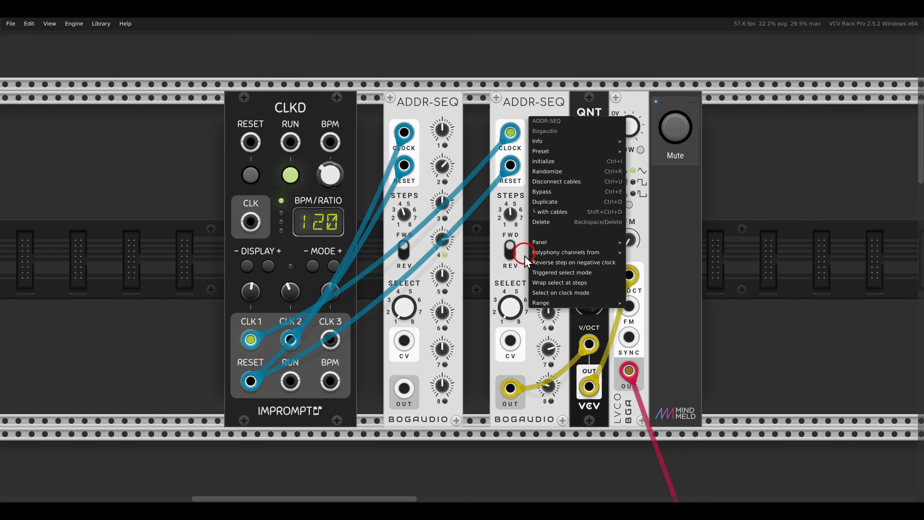
left_click(543, 294)
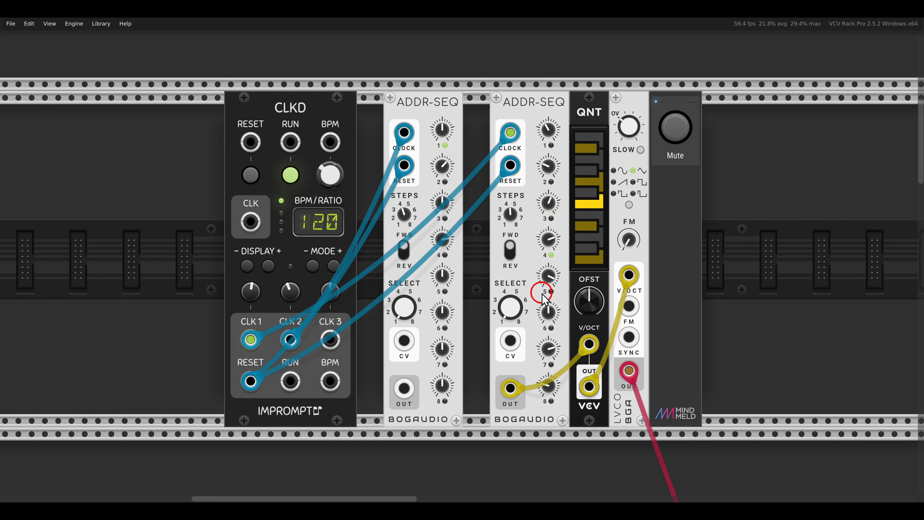
left_click_drag(511, 309, 509, 227)
left_click_drag(508, 309, 500, 265)
left_click_drag(513, 309, 509, 264)
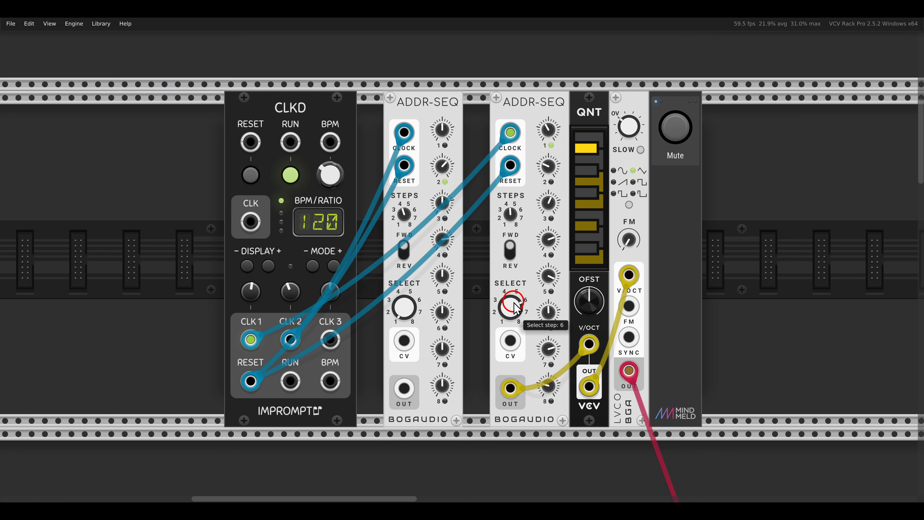
left_click_drag(513, 305, 526, 419)
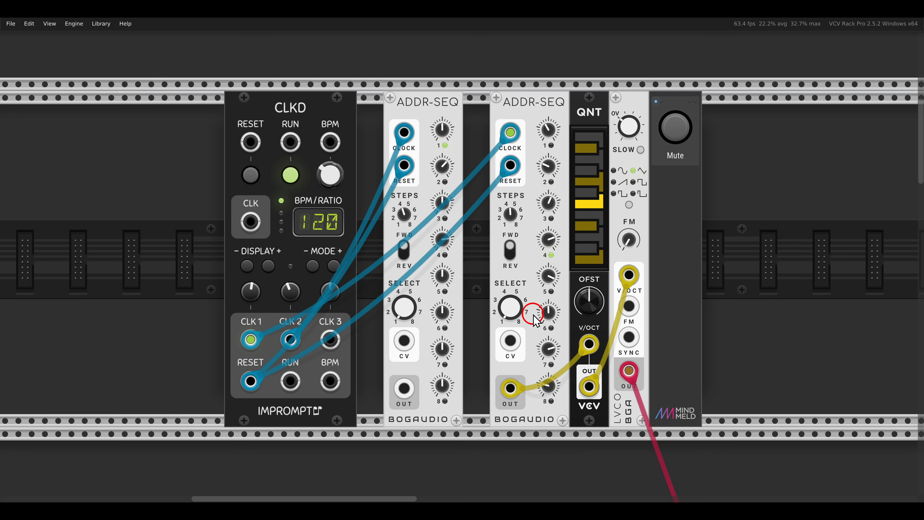
Patch the first ADDR-SEQ's output into the second ADDR-SEQ's Select CV input and mute the LVCO voice.
left_click_drag(404, 388, 510, 341)
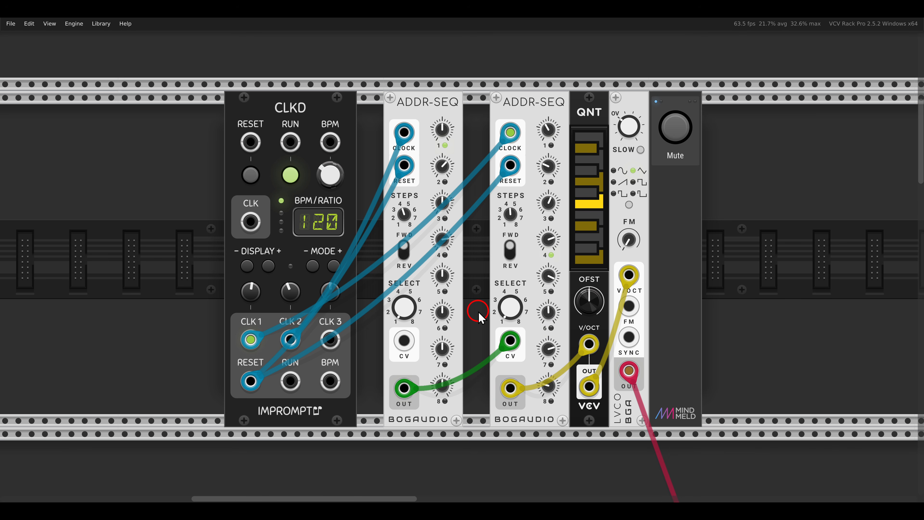
left_click(684, 135)
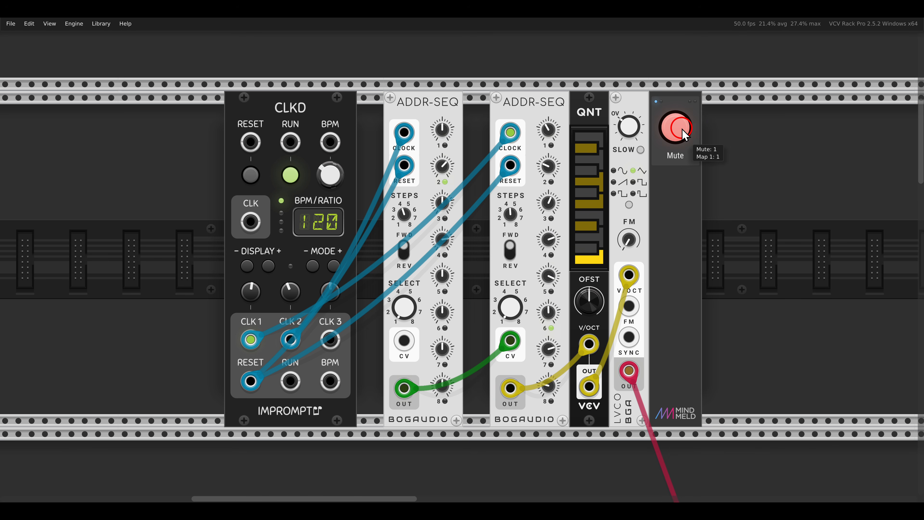
Examine the VCO voice with its two ADDR-SEQs, ASX expander and sQuant quantizer, and unmute it.
scroll(515, 196, "down", 10)
left_click(501, 240)
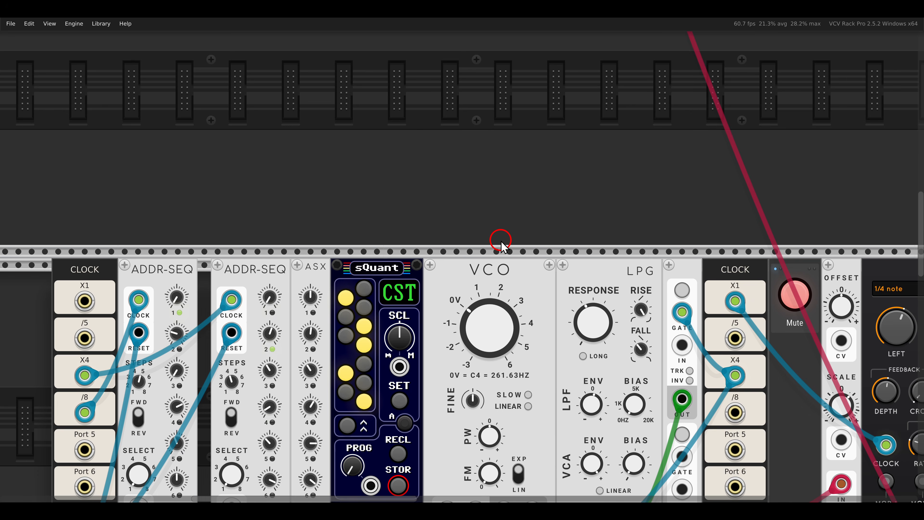
scroll(501, 241, "down", 5)
scroll(484, 248, "left", 3)
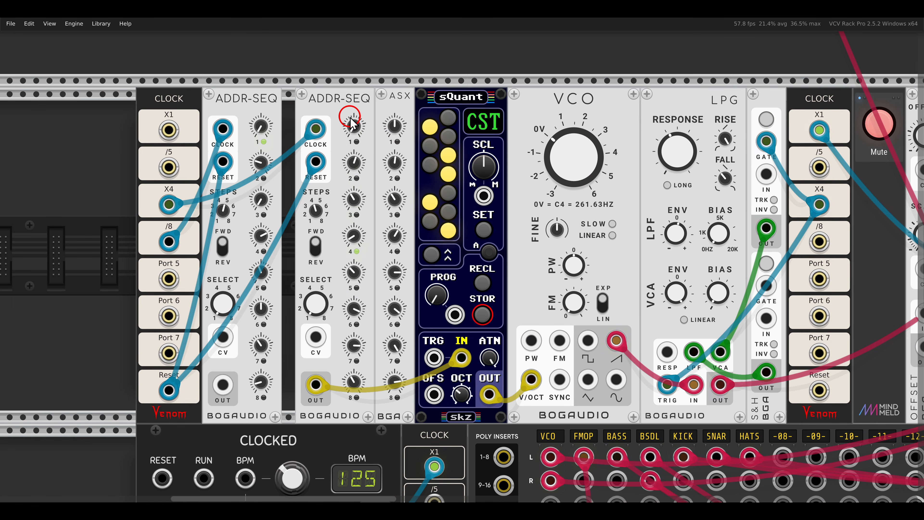
mouse_move(326, 106)
left_mouse_down()
mouse_move(375, 248)
mouse_move(378, 368)
left_mouse_up()
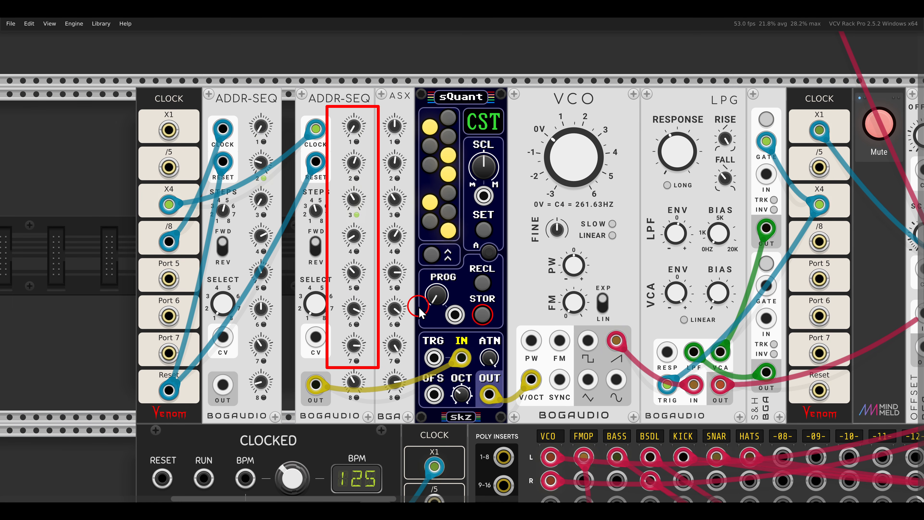
key("Escape")
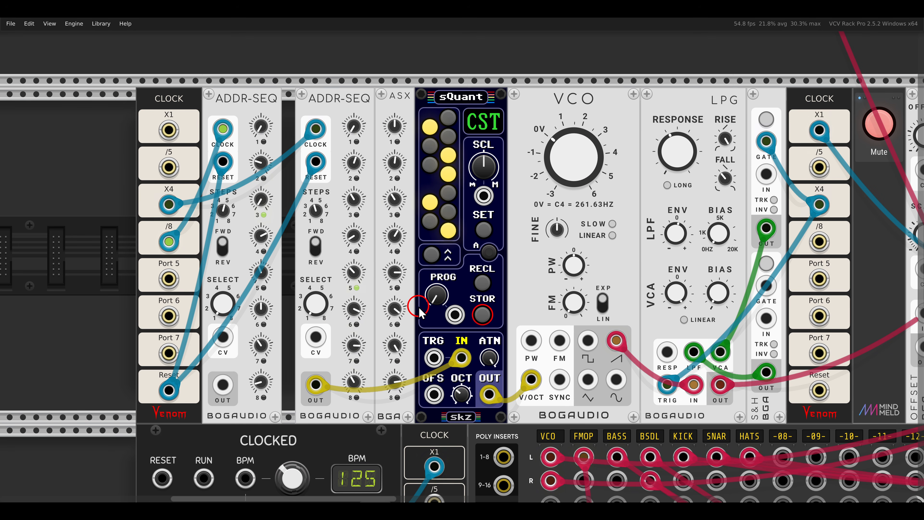
left_click_drag(541, 263, 482, 289)
left_click_drag(477, 100, 557, 140)
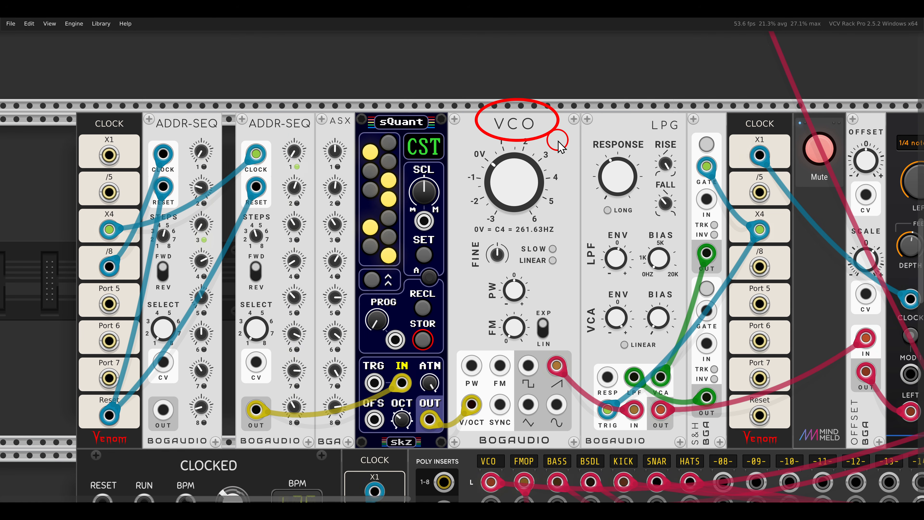
key("Escape")
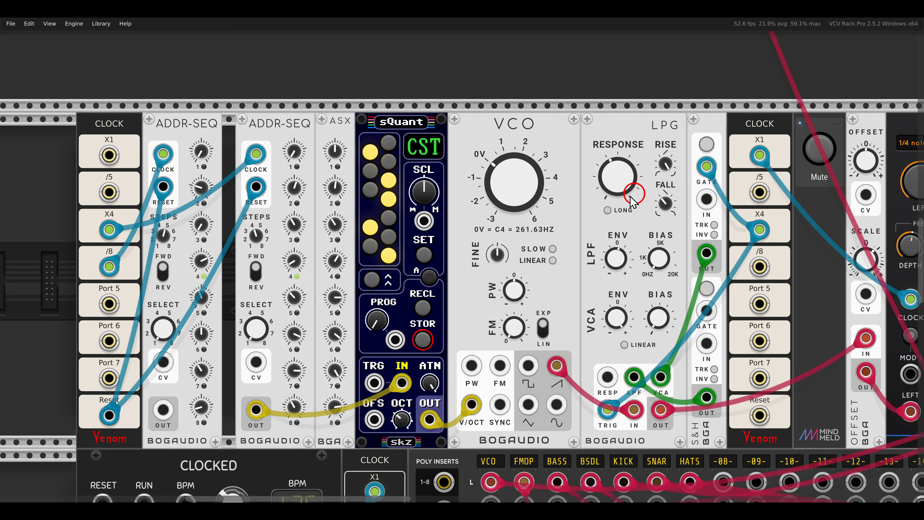
left_click_drag(531, 237, 613, 201)
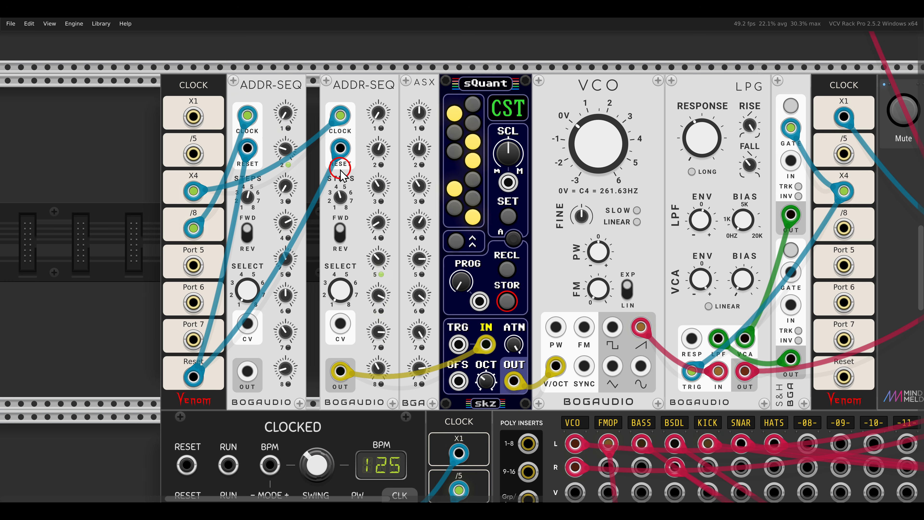
Patch the VCO voice's first ADDR-SEQ output into the second one's Select CV input and raise the delay's Mix from zero.
left_click_drag(247, 370, 340, 324)
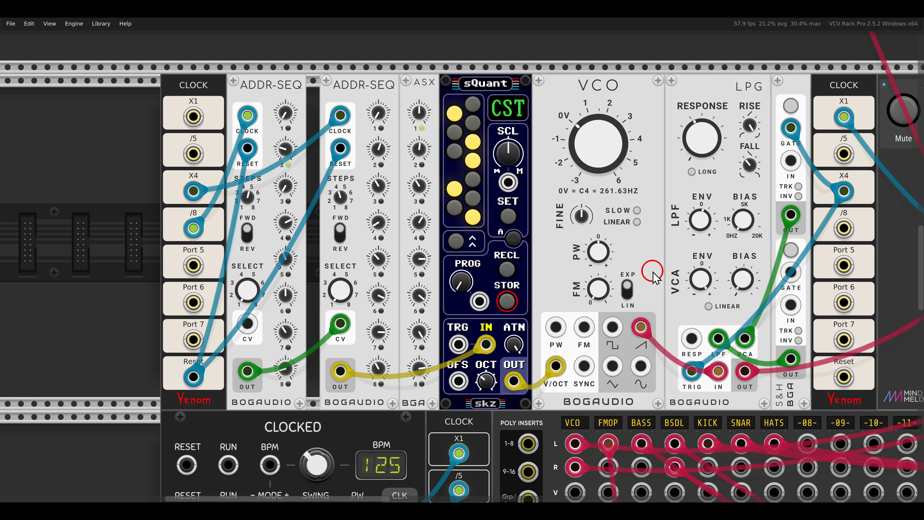
left_click_drag(674, 276, 508, 280)
scroll(583, 281, "down", 1)
left_click_drag(710, 277, 659, 268)
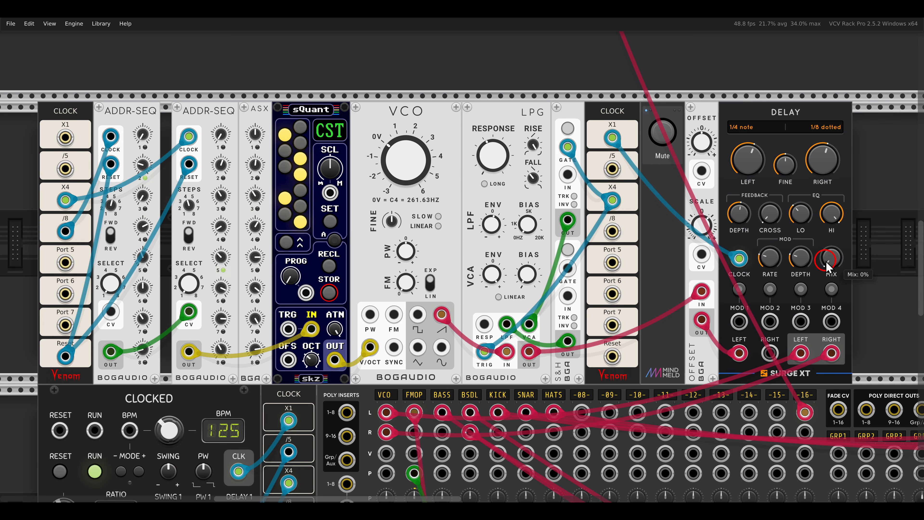
left_click_drag(827, 263, 811, 229)
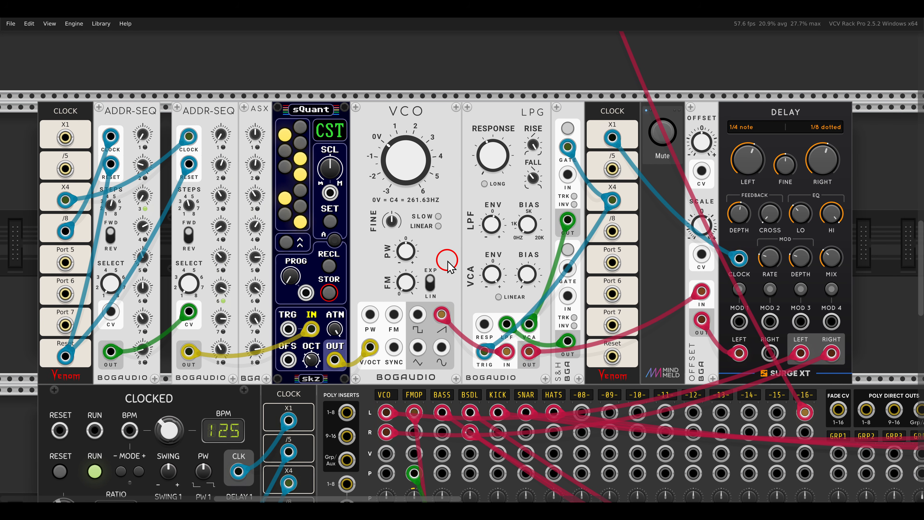
Unmute and solo the FM-OP voice driven by the single ADDR-SEQ below the mixer.
scroll(448, 268, "down", 15)
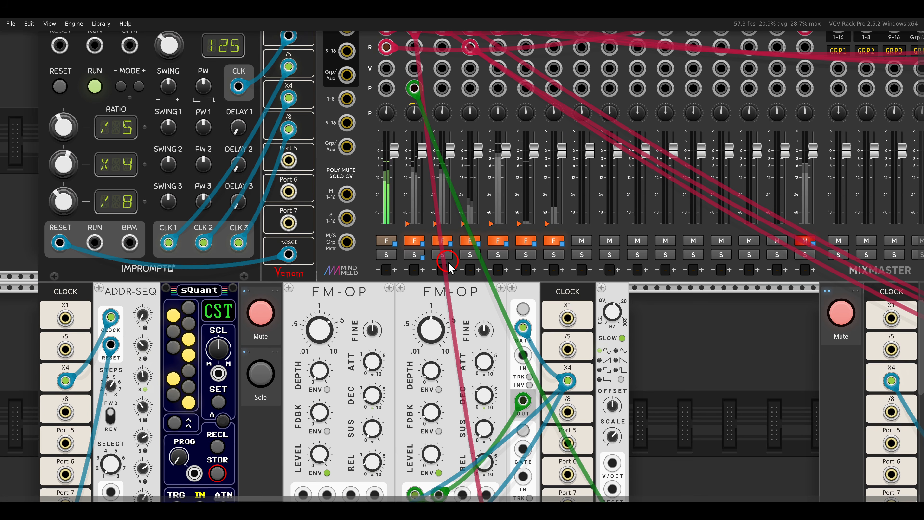
scroll(424, 295, "up", 3)
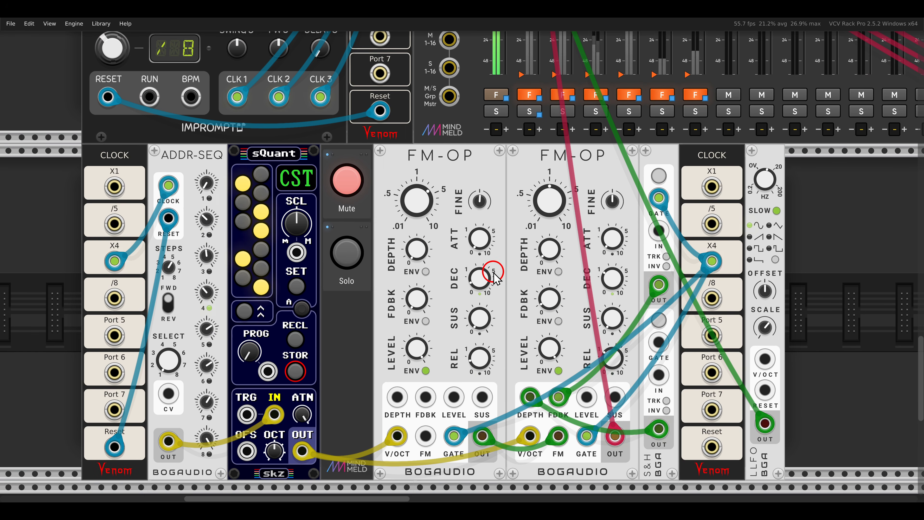
scroll(495, 278, "down", 1)
left_click(348, 150)
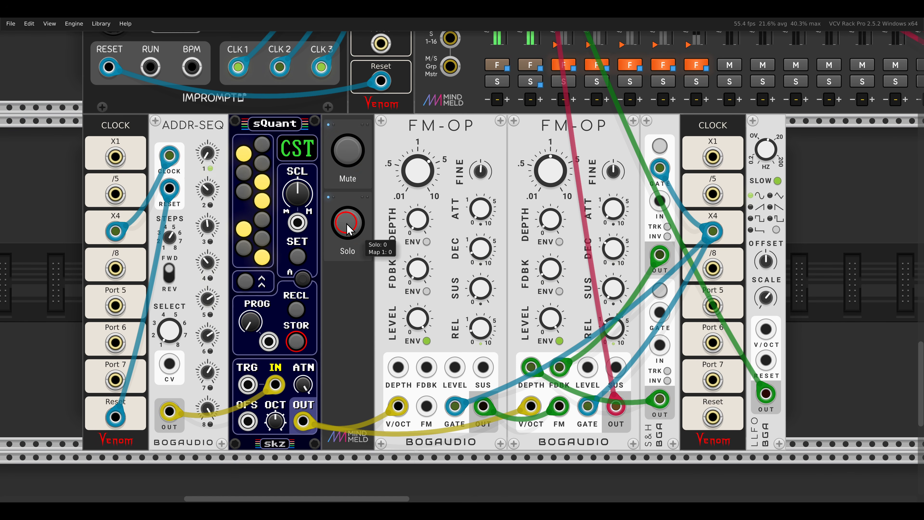
left_click(347, 223)
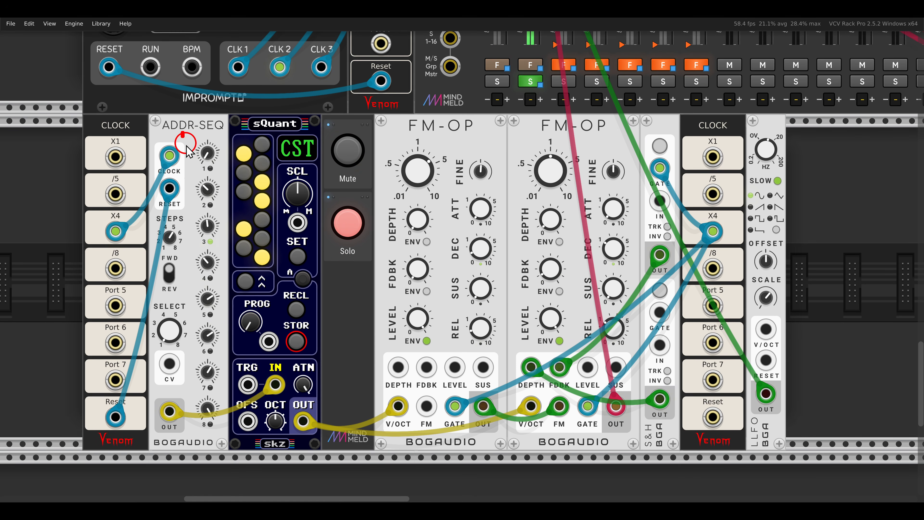
left_click_drag(182, 132, 232, 312)
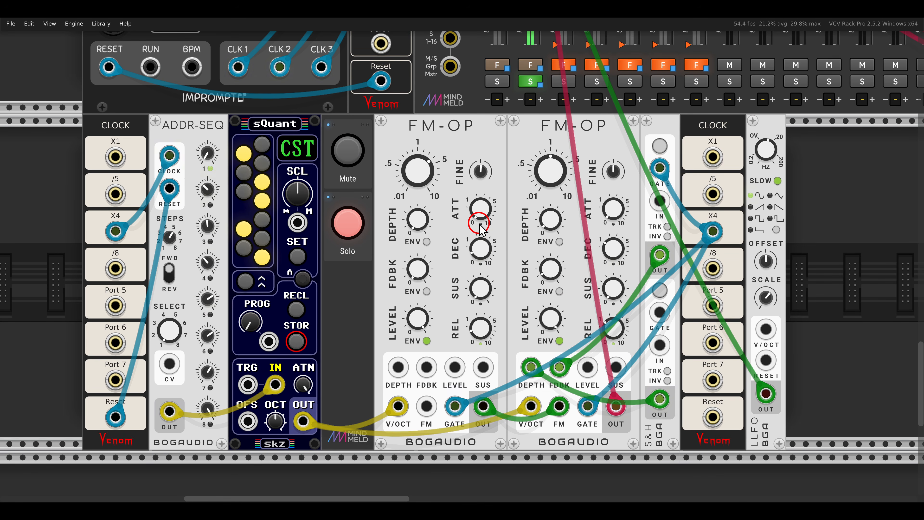
Enable Triggered select mode on the FM-OP voice's ADDR-SEQ.
scroll(357, 182, "left", 2)
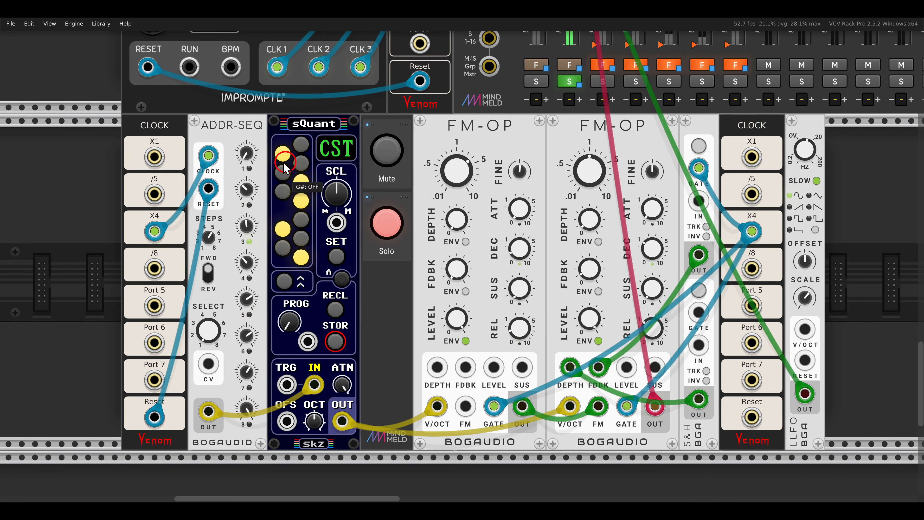
right_click(233, 134)
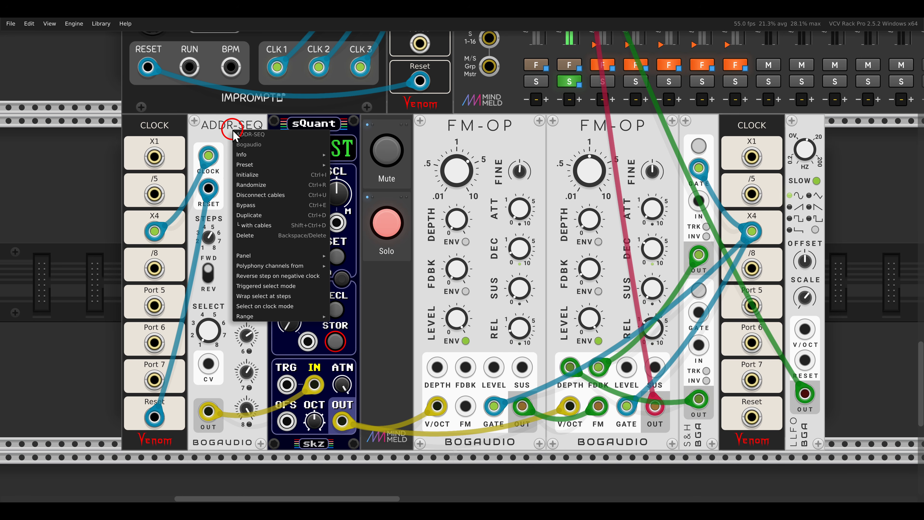
left_click(270, 287)
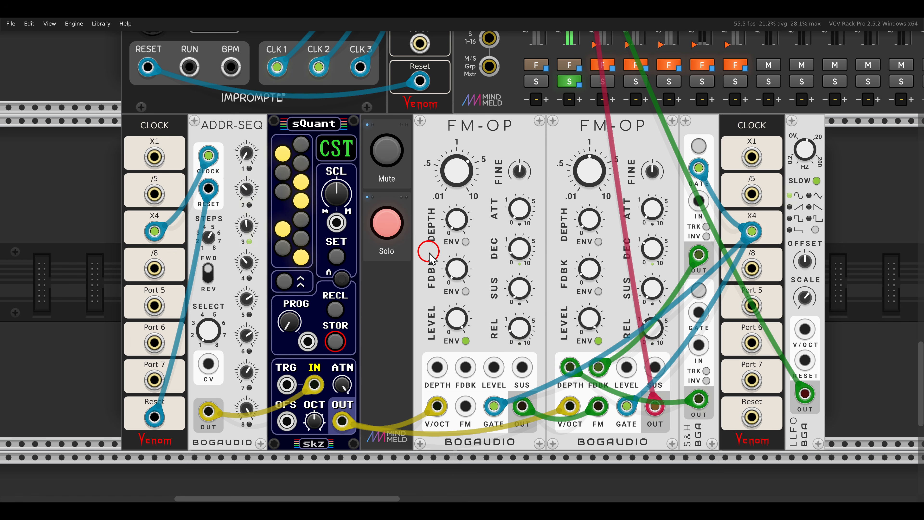
Patch the /5 clock output into the Select CV input of the FM-OP voice's ADDR-SEQ.
scroll(420, 268, "left", 5)
scroll(379, 286, "up", 4)
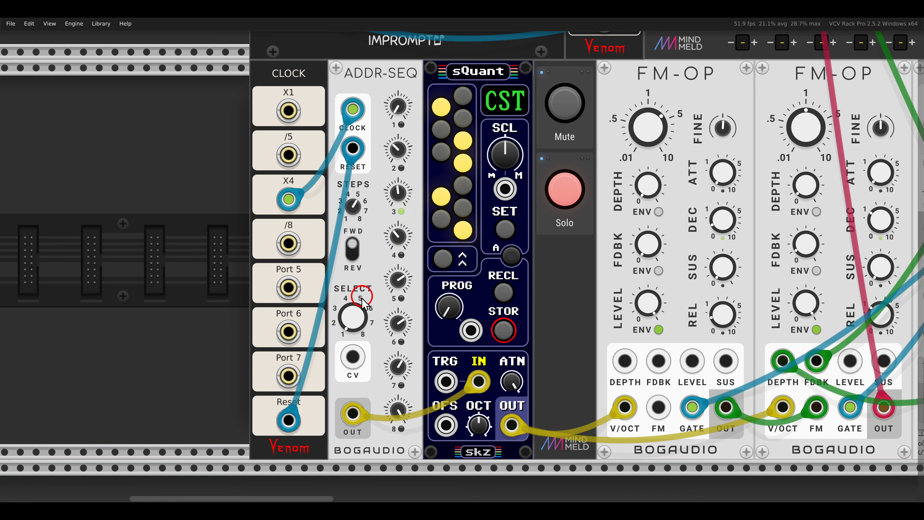
left_click_drag(357, 321, 359, 294)
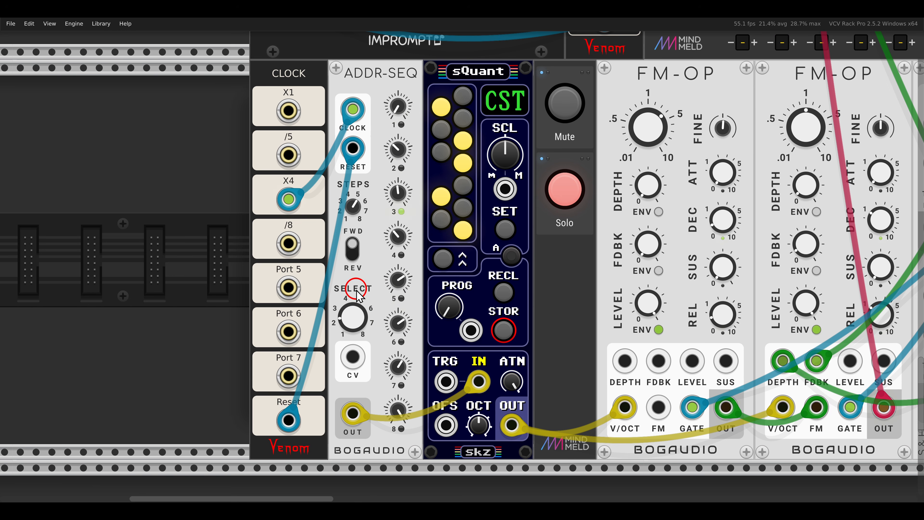
left_click_drag(325, 337, 385, 388)
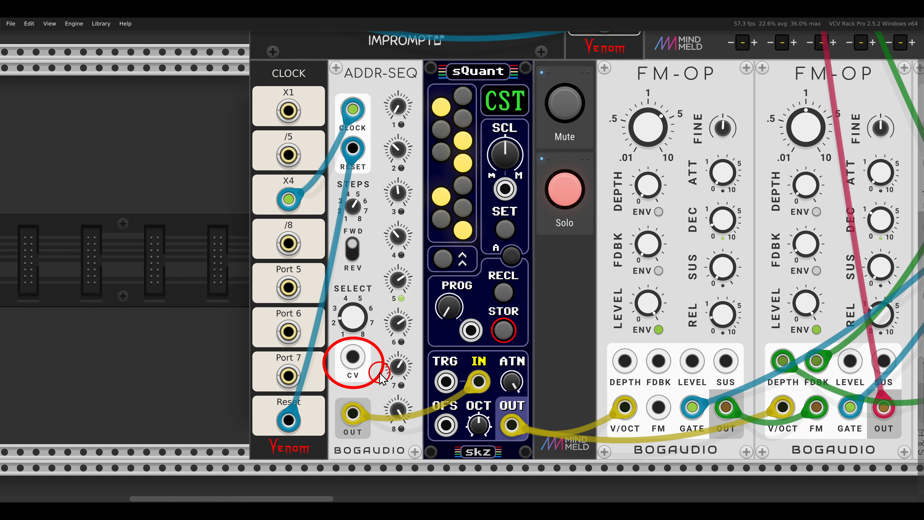
key("Escape")
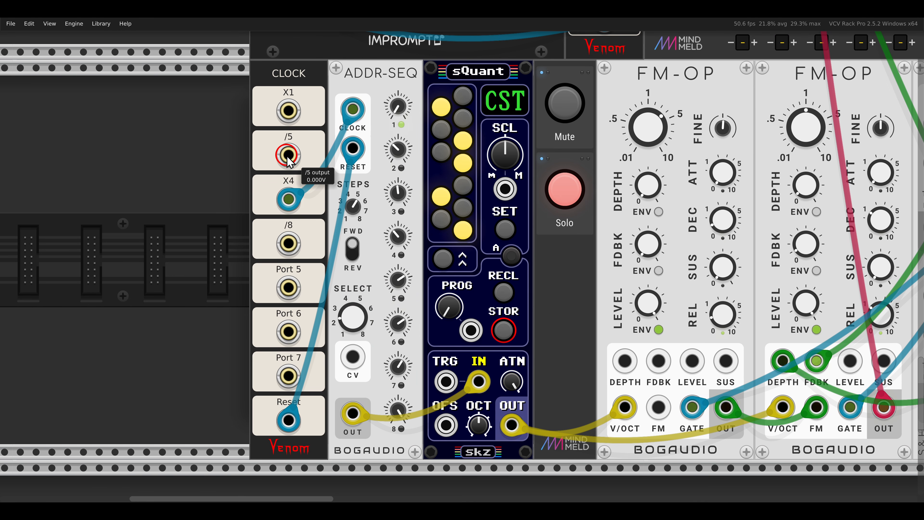
left_click_drag(287, 156, 353, 358)
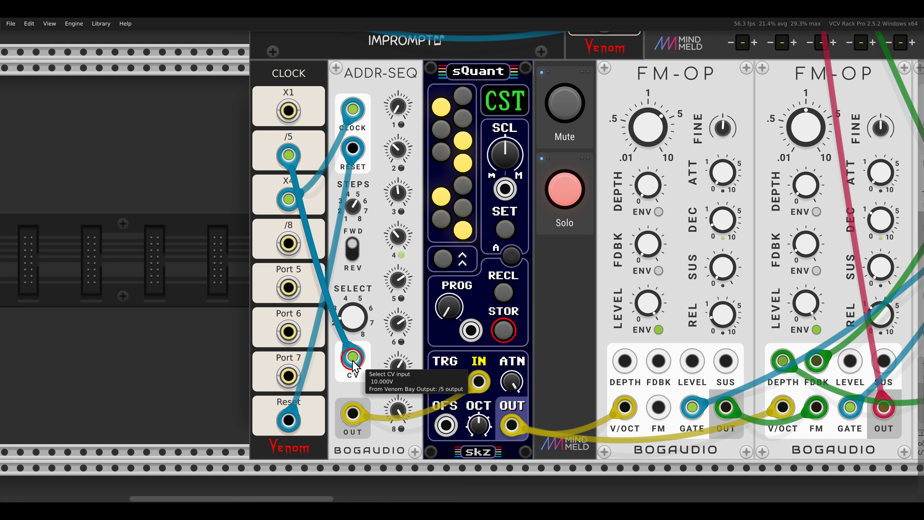
Raise the Select step on the FM-OP voice's ADDR-SEQ and turn off that voice's solo.
left_click(343, 390)
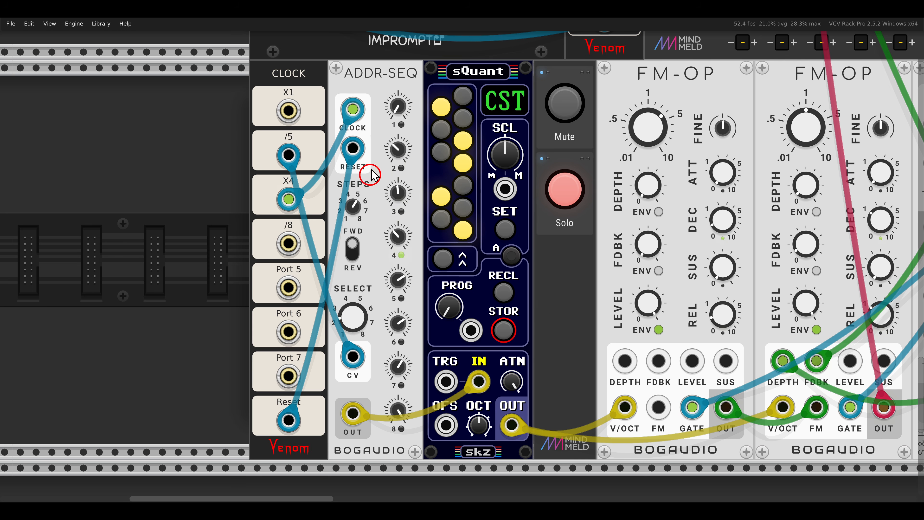
left_click_drag(382, 111, 416, 304)
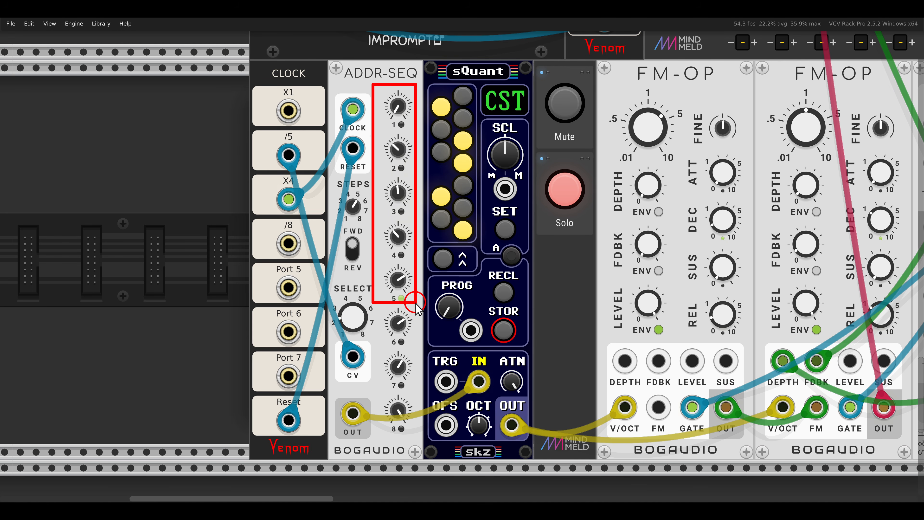
mouse_move(376, 130)
left_mouse_down()
mouse_move(395, 169)
mouse_move(421, 282)
mouse_move(418, 351)
left_mouse_up()
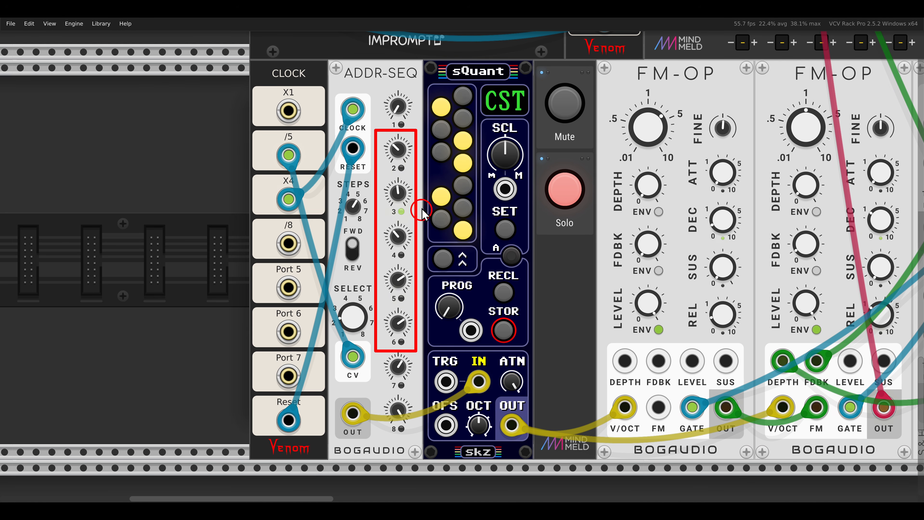
mouse_move(372, 86)
left_mouse_down()
mouse_move(422, 215)
mouse_move(423, 304)
mouse_move(422, 295)
left_mouse_up()
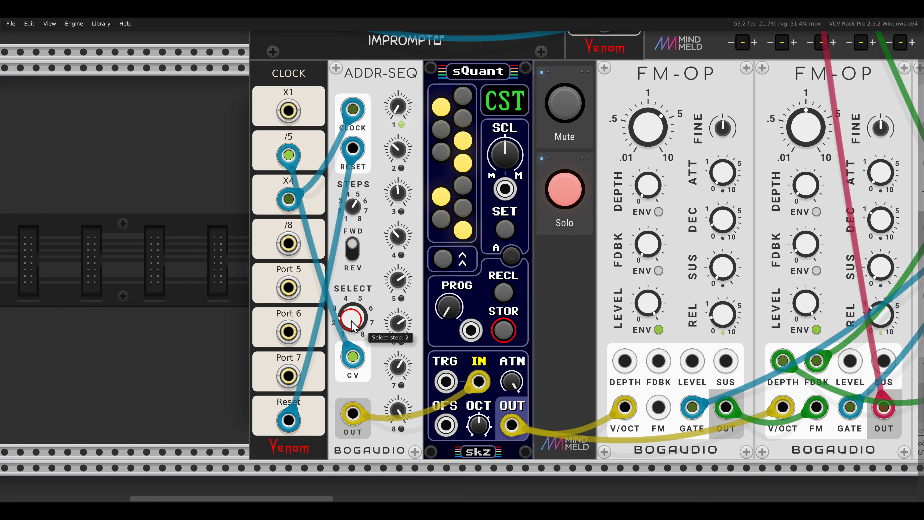
left_click_drag(355, 326, 355, 286)
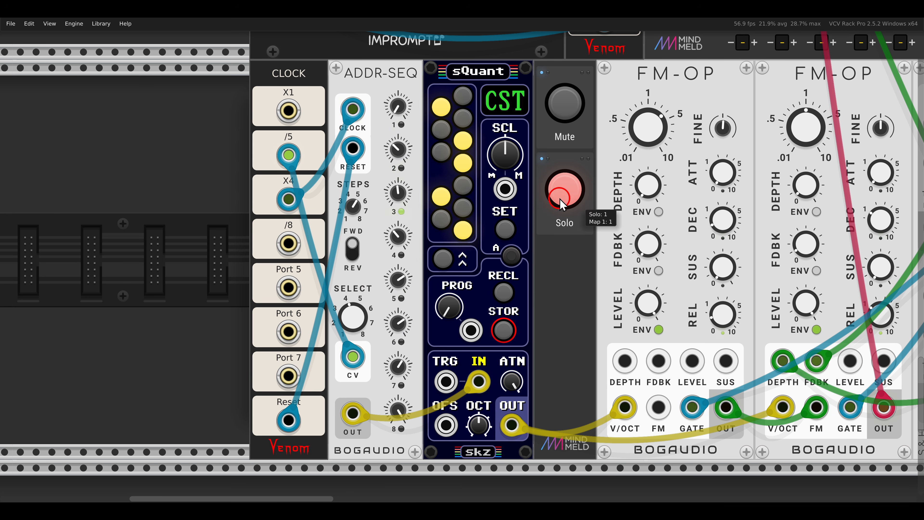
left_click(564, 190)
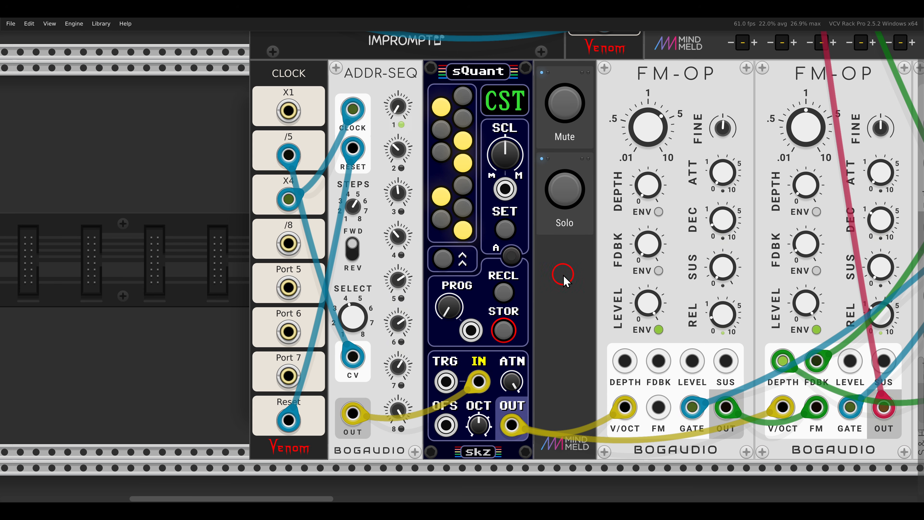
Unmute the Kickall voice driven by the Octet Seq and its ADDR-SEQ modules.
scroll(567, 274, "down", 2)
left_click_drag(675, 276, 244, 244)
left_click_drag(713, 264, 425, 265)
scroll(538, 261, "down", 1)
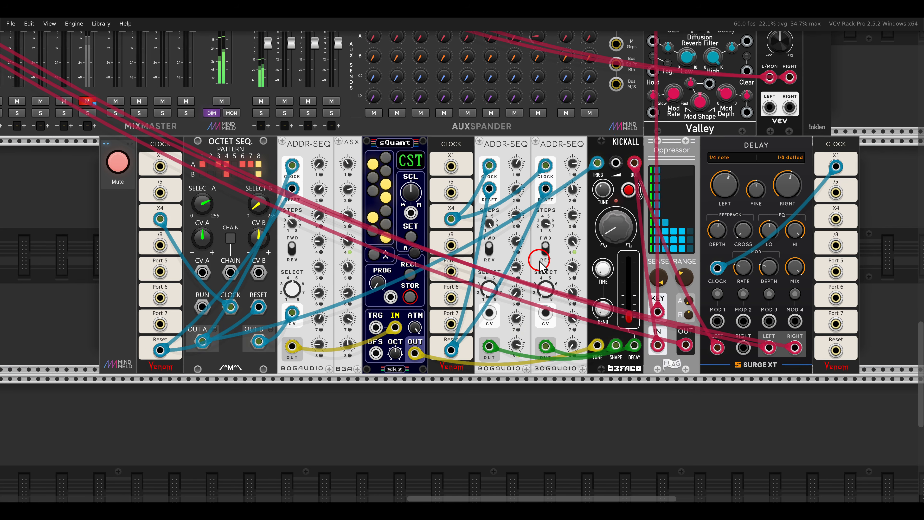
left_click_drag(540, 260, 518, 261)
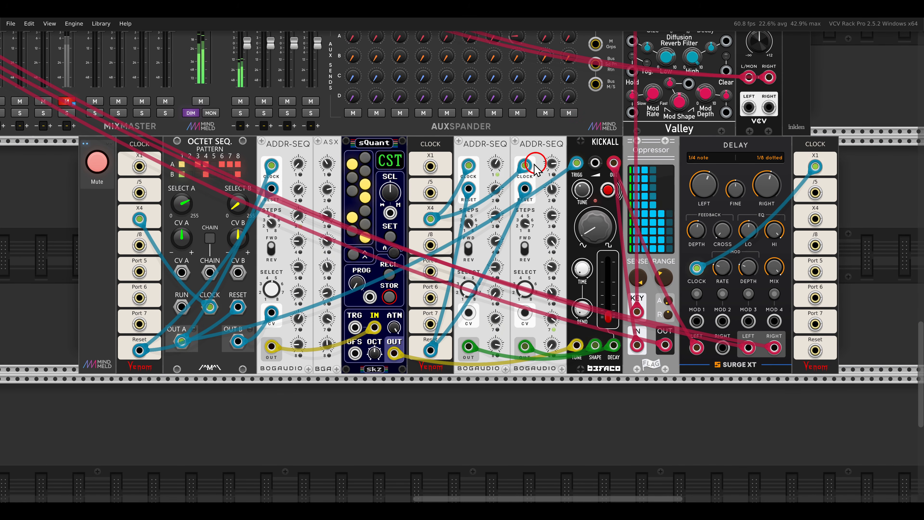
left_click_drag(257, 123, 348, 160)
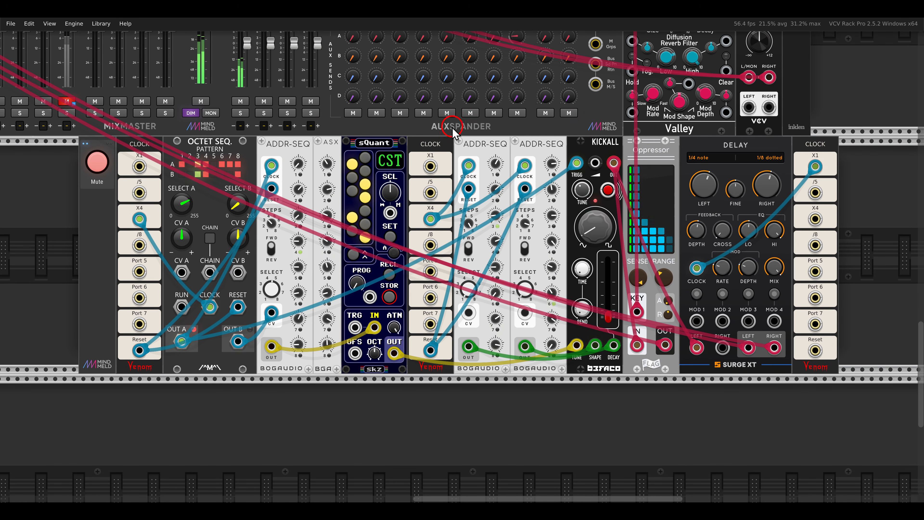
left_click_drag(453, 133, 572, 160)
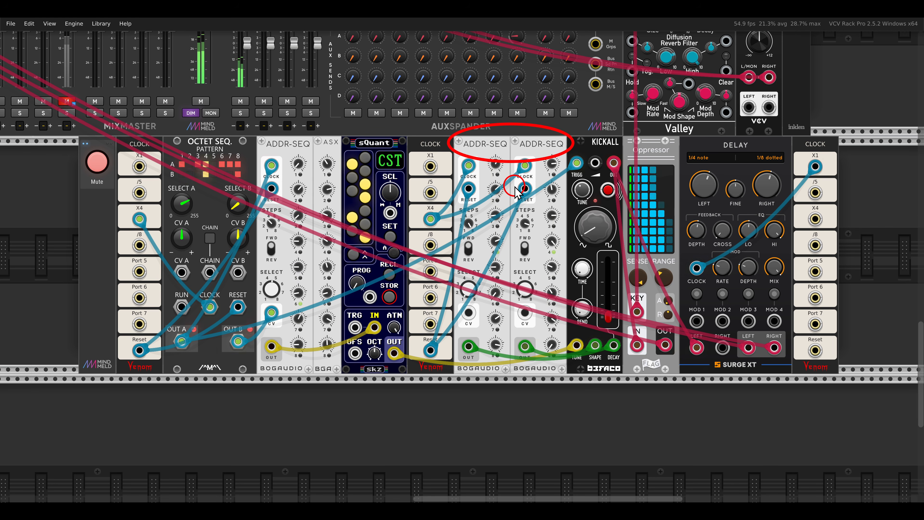
left_click_drag(412, 187, 587, 188)
scroll(376, 227, "up", 2)
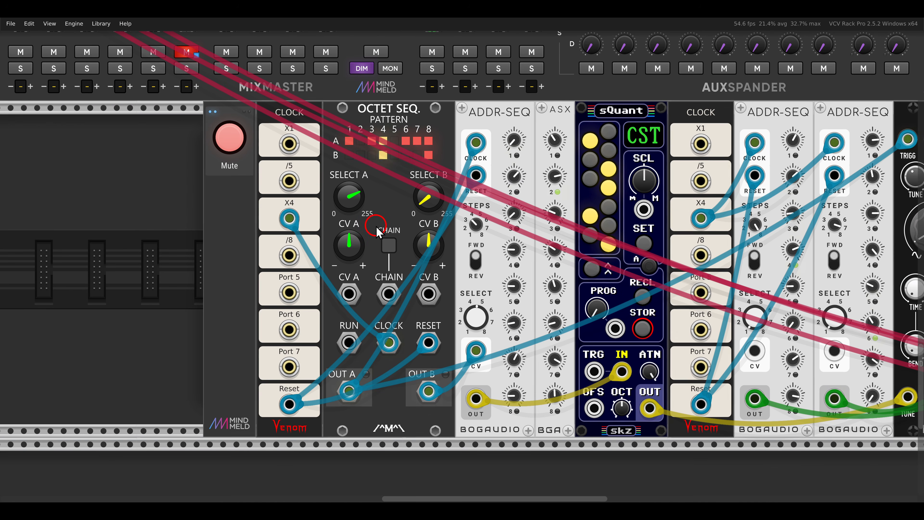
left_click_drag(450, 122, 473, 139)
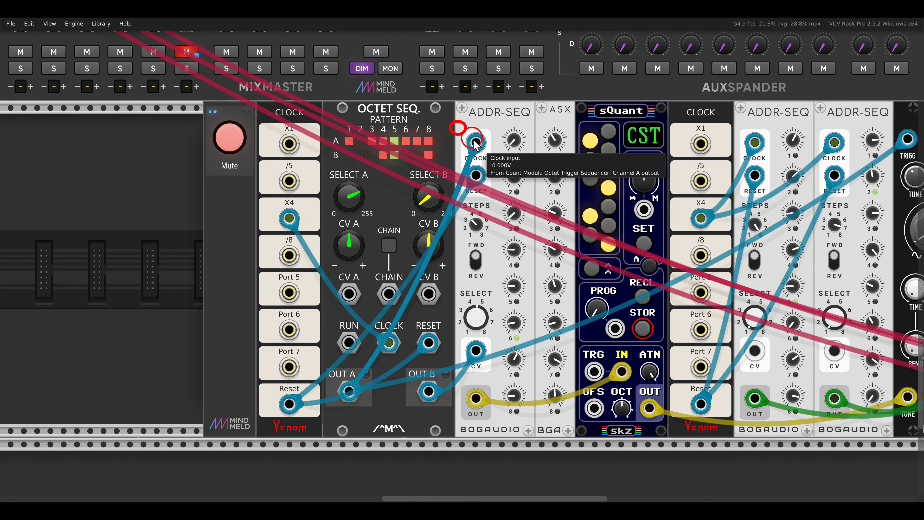
left_click(369, 106)
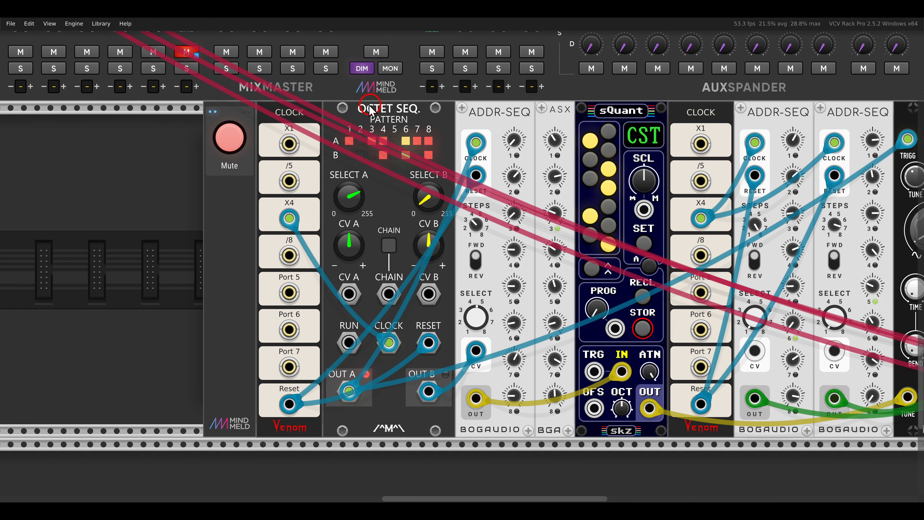
left_click_drag(326, 89, 438, 135)
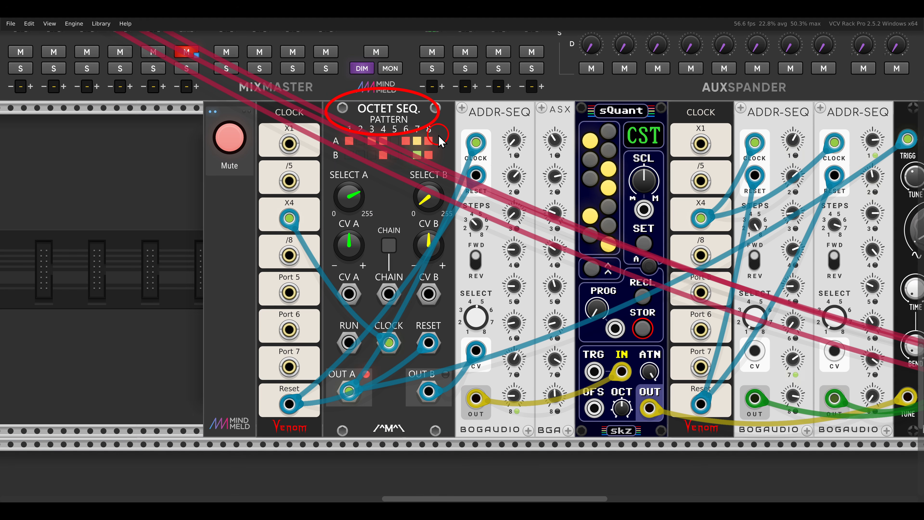
left_click(297, 179)
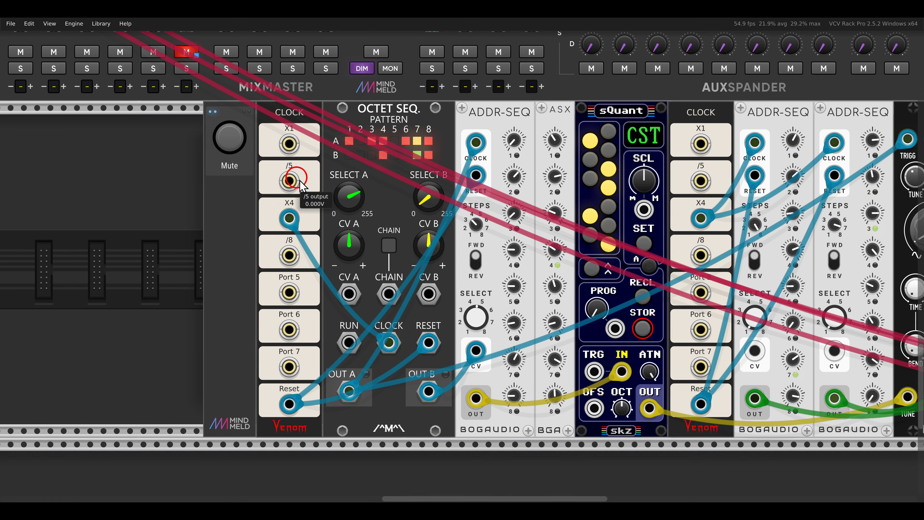
Examine the percussion voice built from GATE-SEQ-64 and three macro oscillator 2 modules.
scroll(314, 189, "down", 3)
left_click_drag(522, 218, 459, 223)
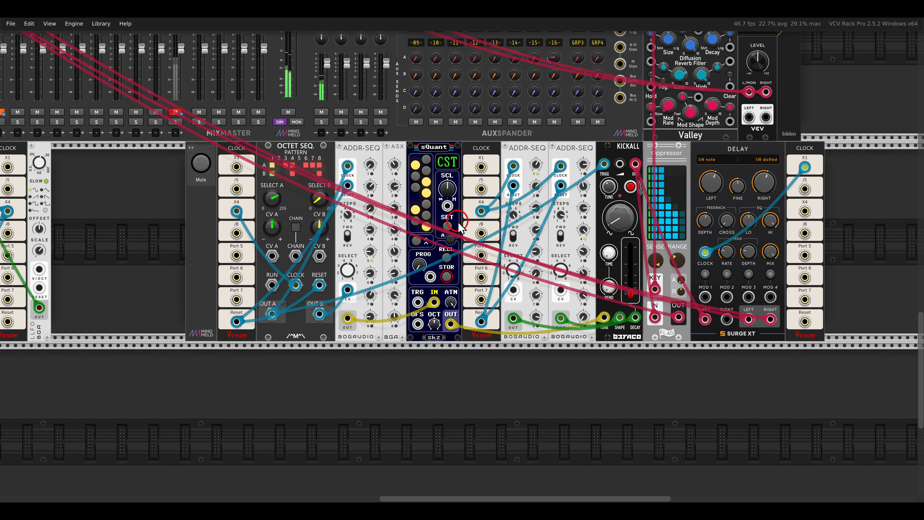
scroll(458, 222, "up", 10)
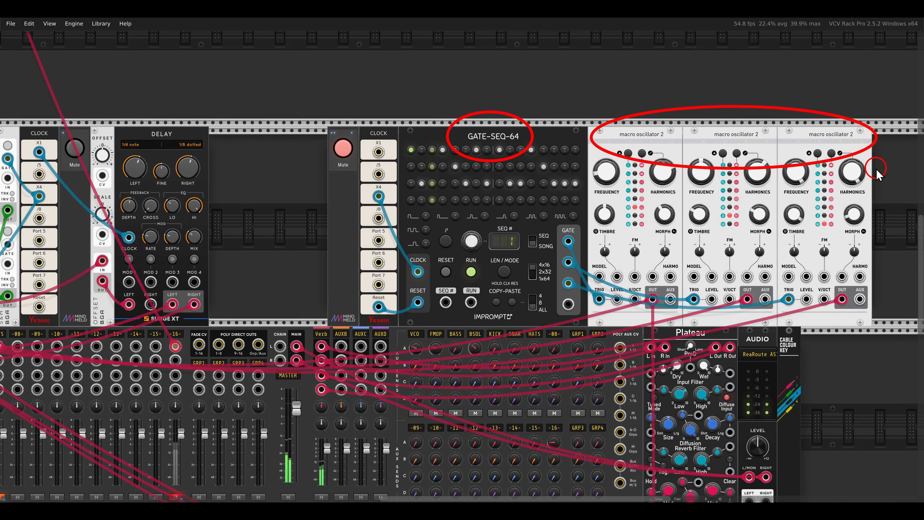
Reroute the X1 clock into Merge's first mono input and patch the Poly output into the Quantum voice's ADDR-SEQ Clock input.
scroll(294, 247, "down", 2)
left_click_drag(294, 241, 477, 173)
scroll(539, 204, "down", 1)
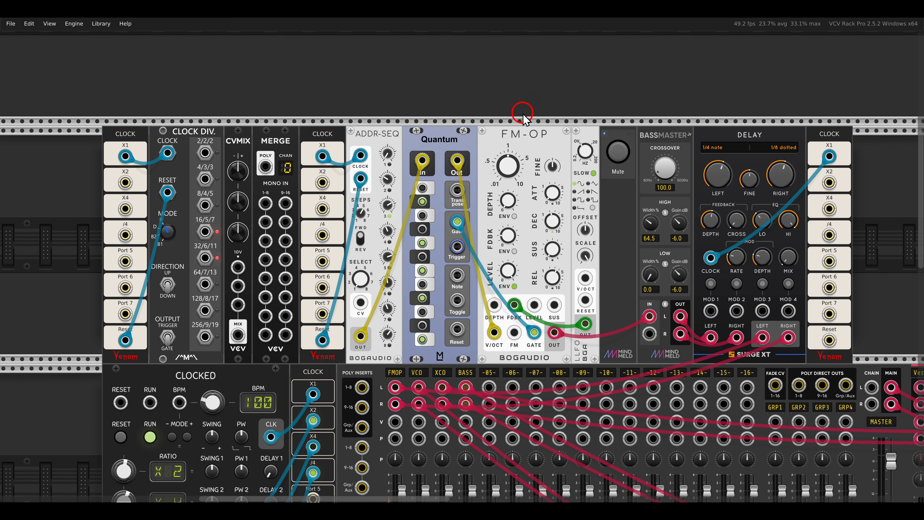
left_click_drag(492, 114, 565, 113)
scroll(432, 164, "up", 3)
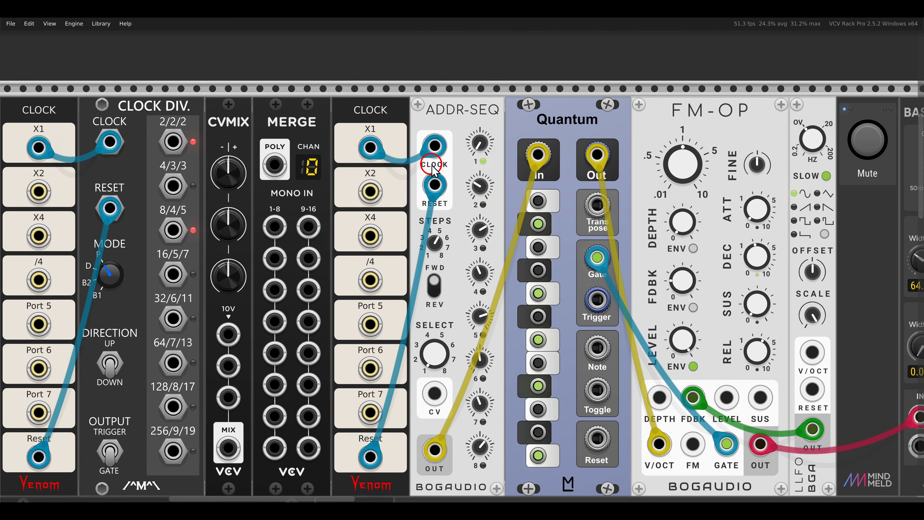
left_click_drag(433, 163, 491, 123)
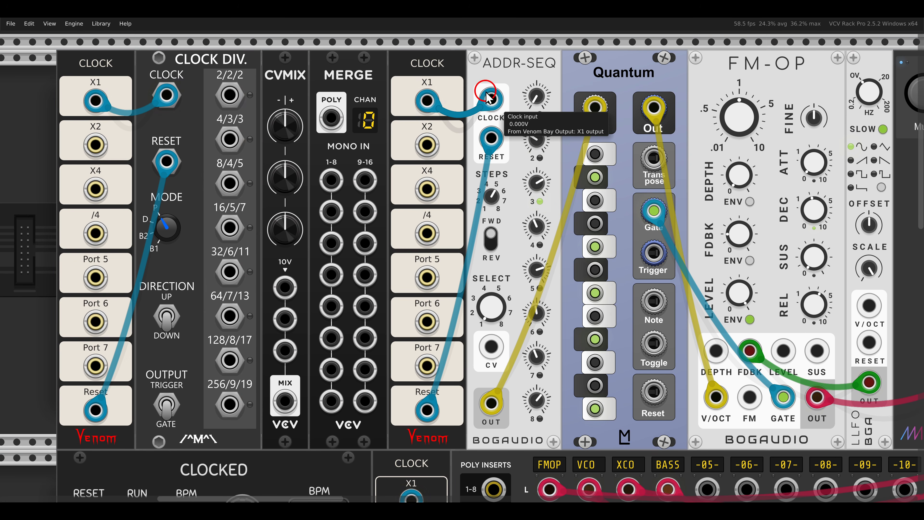
left_click_drag(491, 99, 334, 179)
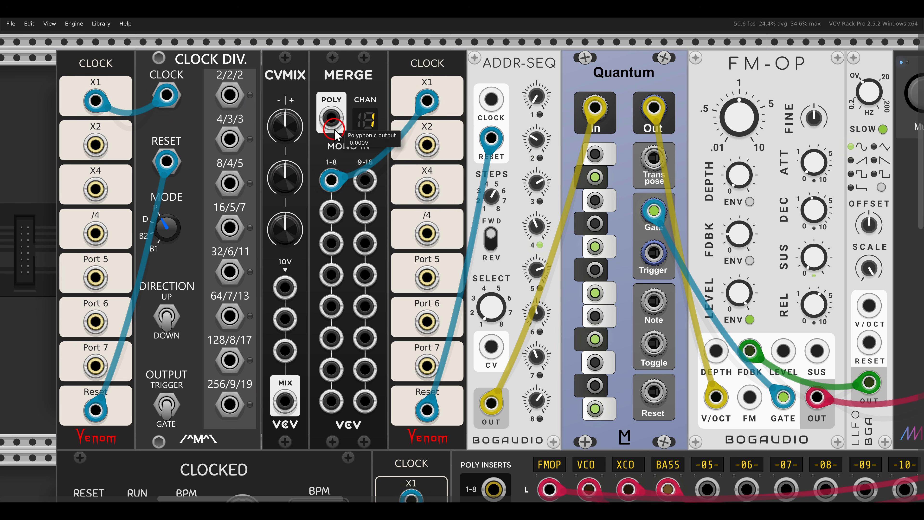
left_click_drag(331, 118, 491, 99)
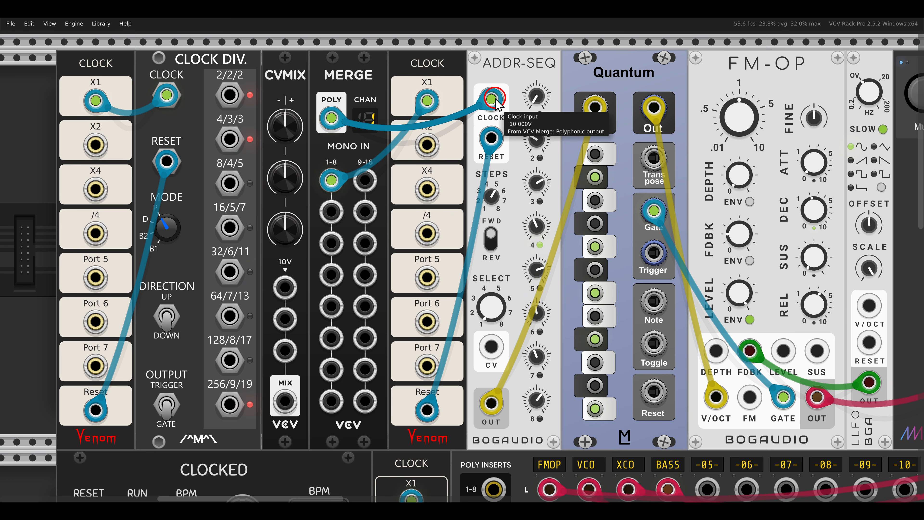
Patch Clock Div's 4/3/3 and 8/4/5 outputs into Merge's second and third mono inputs.
left_click_drag(495, 100, 331, 211)
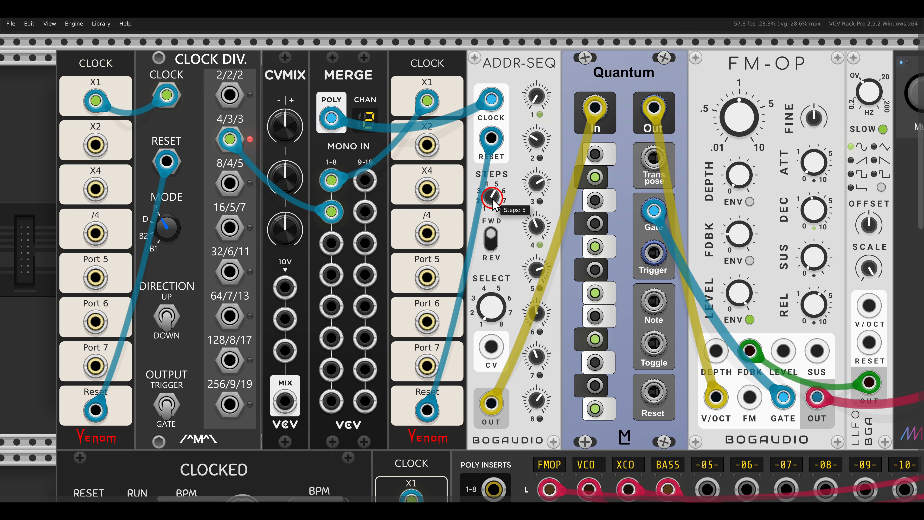
left_click_drag(230, 184, 331, 242)
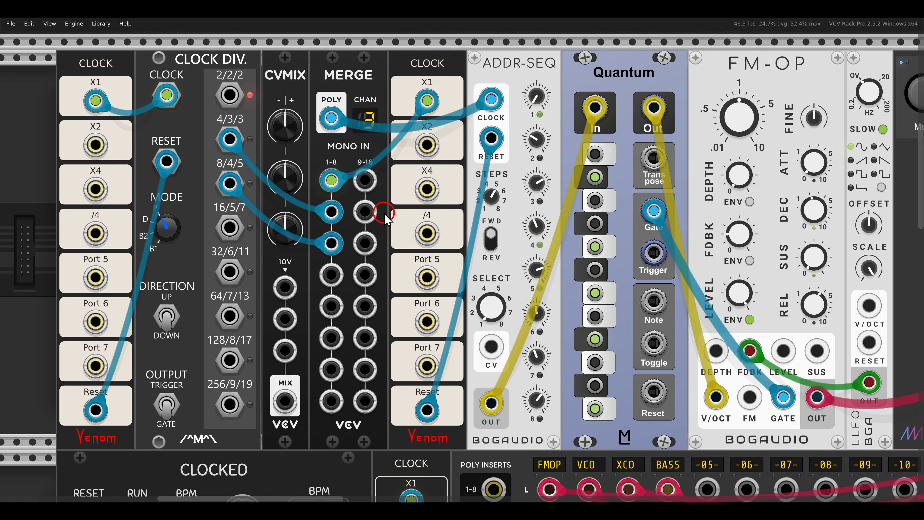
Check the ADDR-SEQ's negative clock option and route Clock Div's 16/5/7 output through CVMIX, inverted by Level 1, into Merge's fourth input.
right_click(518, 85)
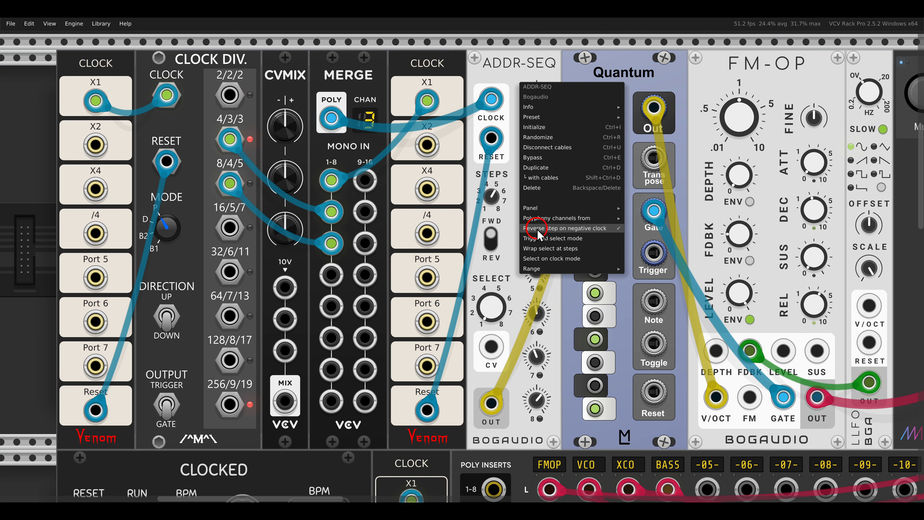
left_click(505, 75)
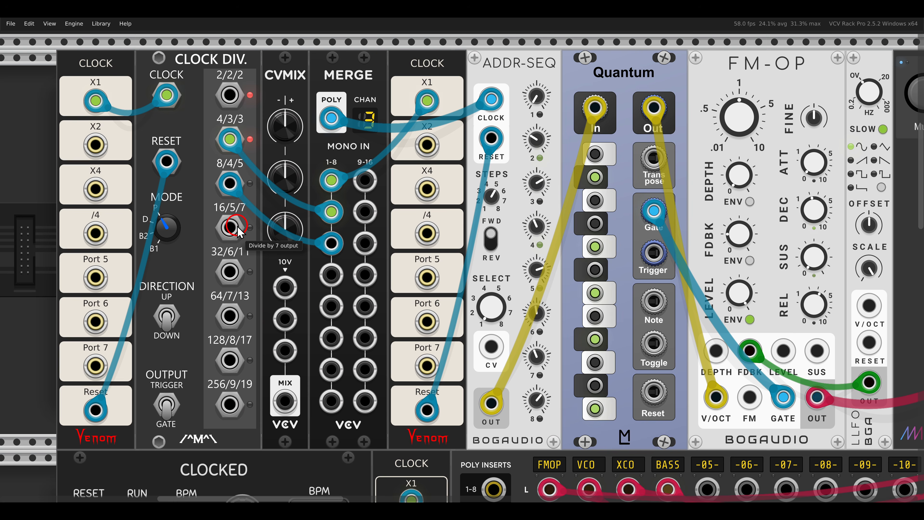
left_click_drag(238, 226, 238, 226)
left_click_drag(279, 279, 280, 279)
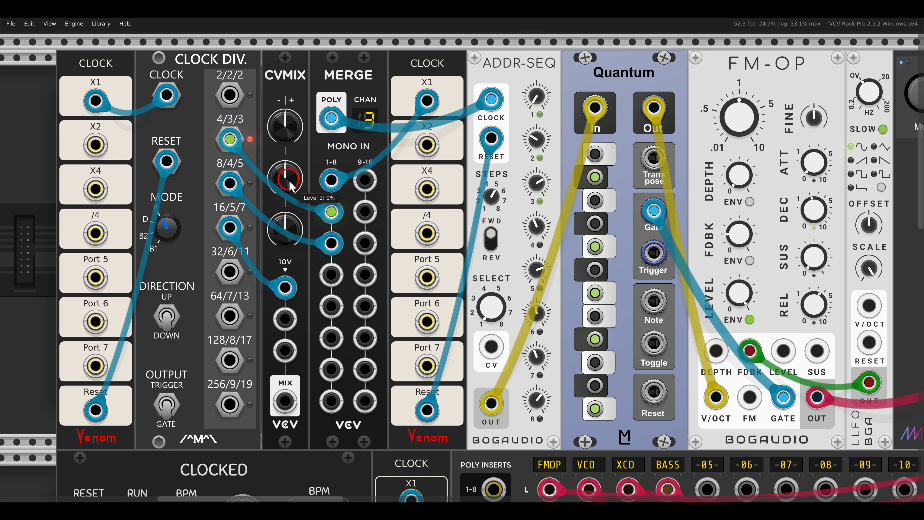
left_click_drag(289, 130, 309, 248)
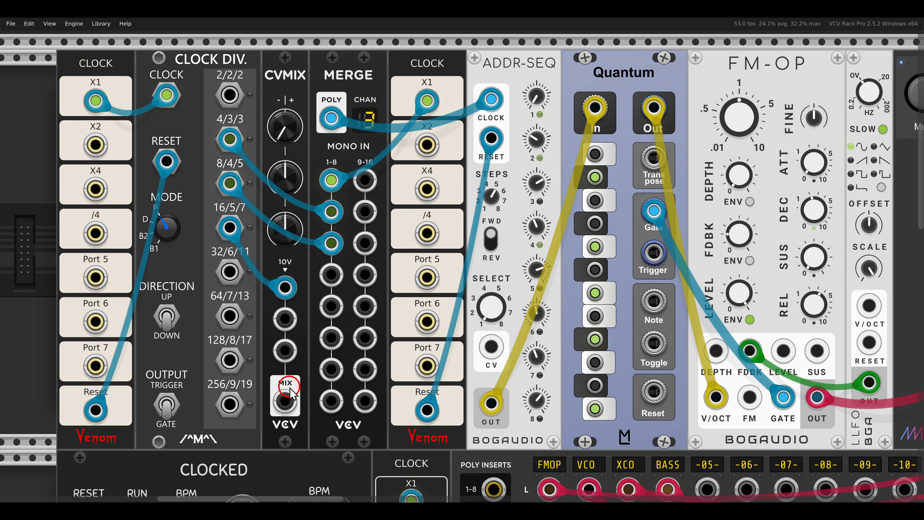
left_click_drag(285, 401, 331, 275)
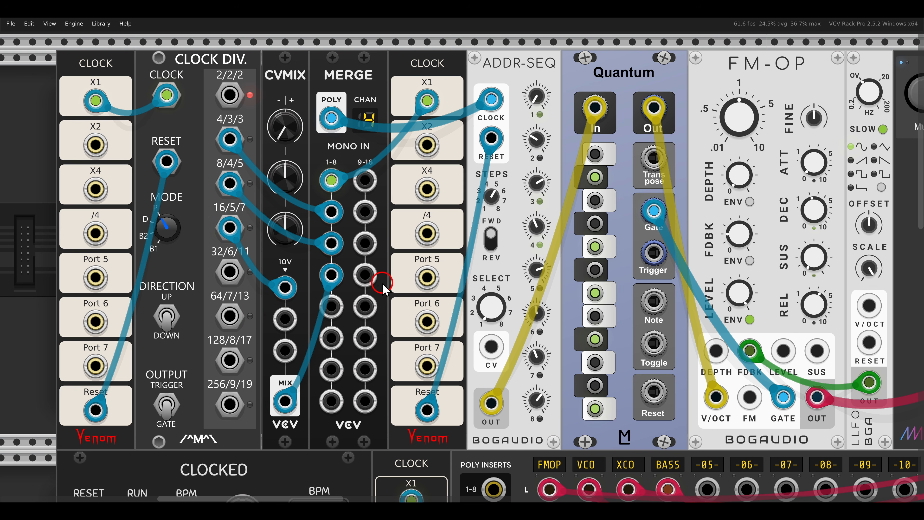
left_click_drag(350, 114, 386, 147)
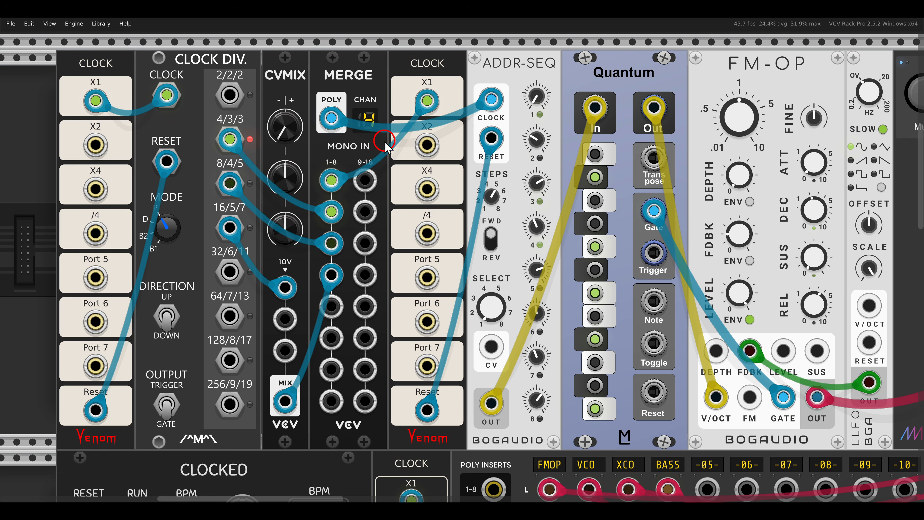
Review the Quantum voice's chain from Merge and ADDR-SEQ through FM-OP to Bassmaster and Delay.
scroll(385, 141, "down", 2)
left_click_drag(771, 222, 629, 222)
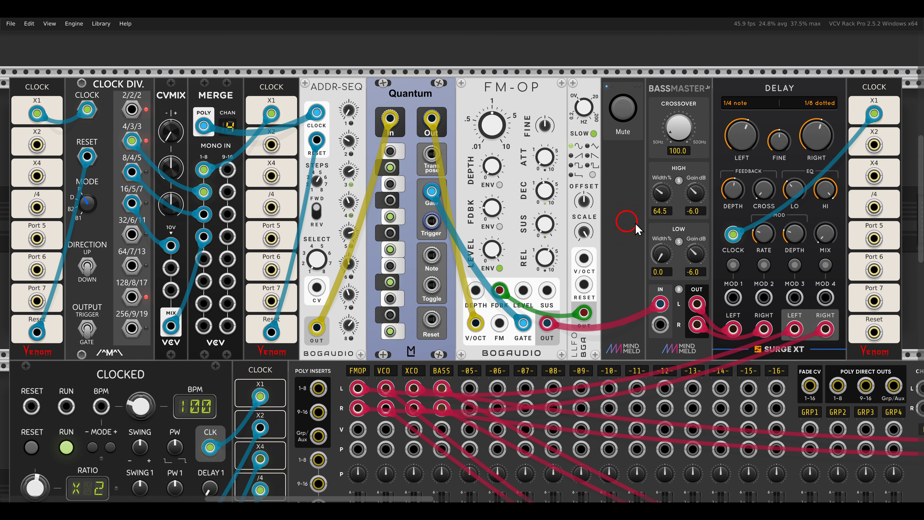
left_click_drag(820, 240, 771, 187)
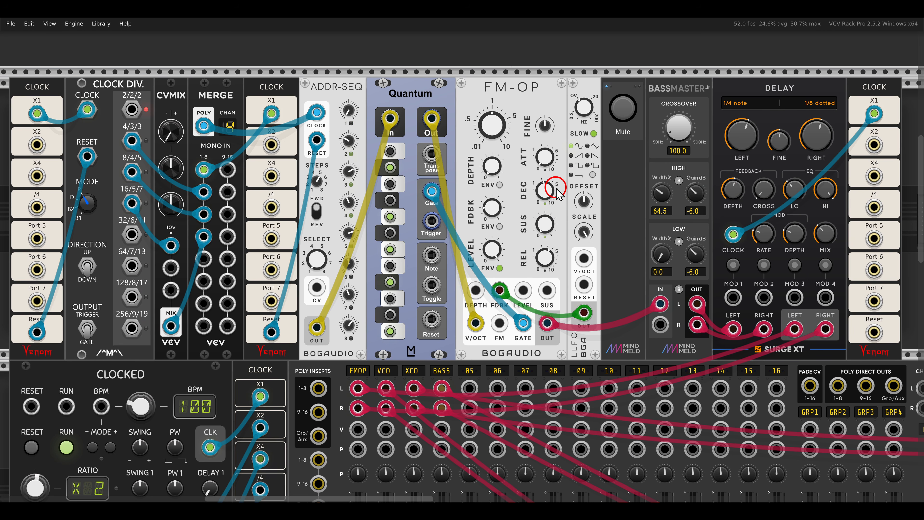
Examine the 8 Step Trigger Sequencer and the length settings of its four channels.
scroll(557, 193, "down", 3)
scroll(558, 195, "down", 9)
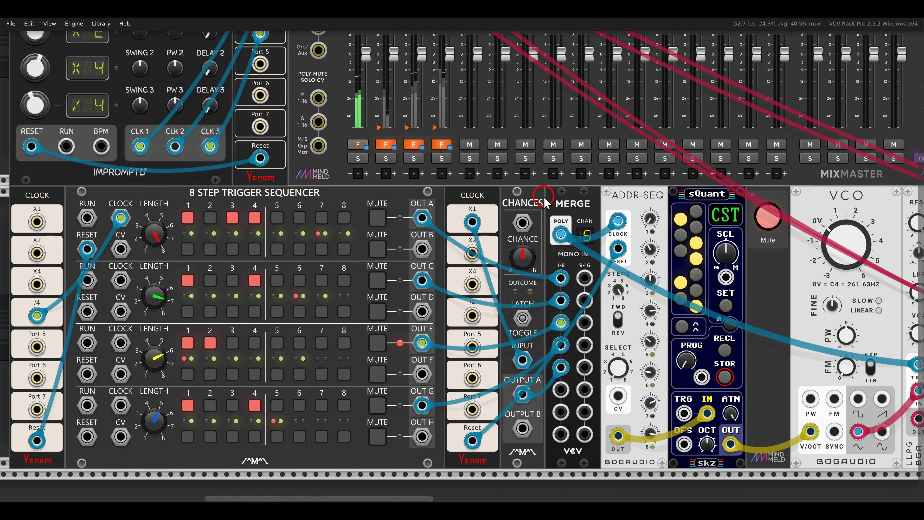
scroll(618, 171, "left", 2)
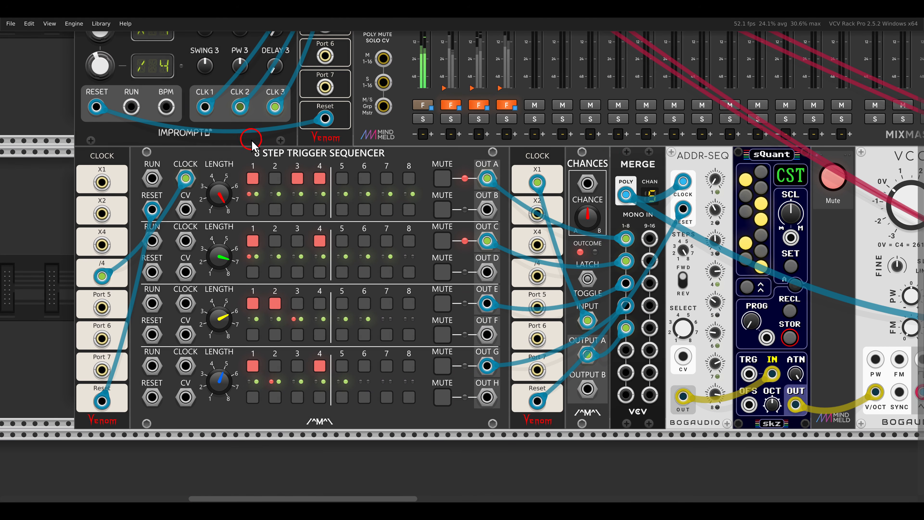
left_click_drag(250, 139, 371, 163)
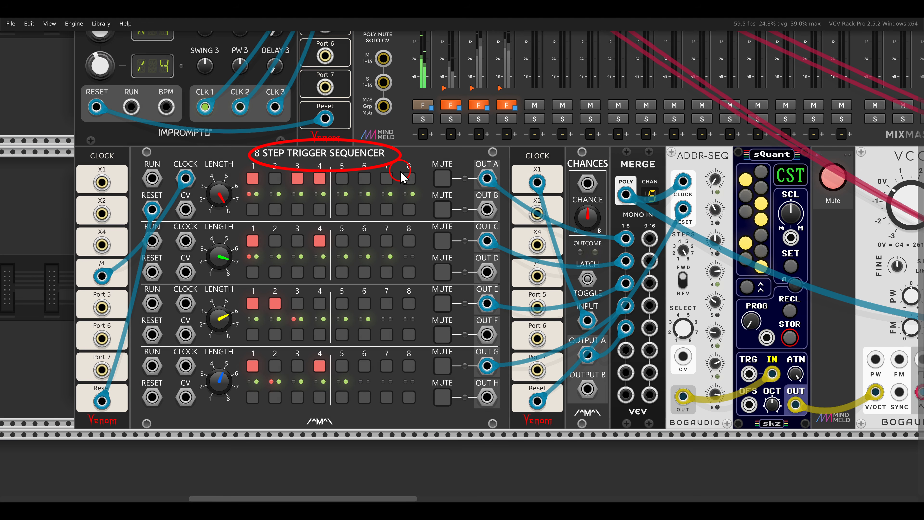
left_click(213, 176)
left_click_drag(196, 172, 265, 219)
left_click_drag(186, 234, 255, 285)
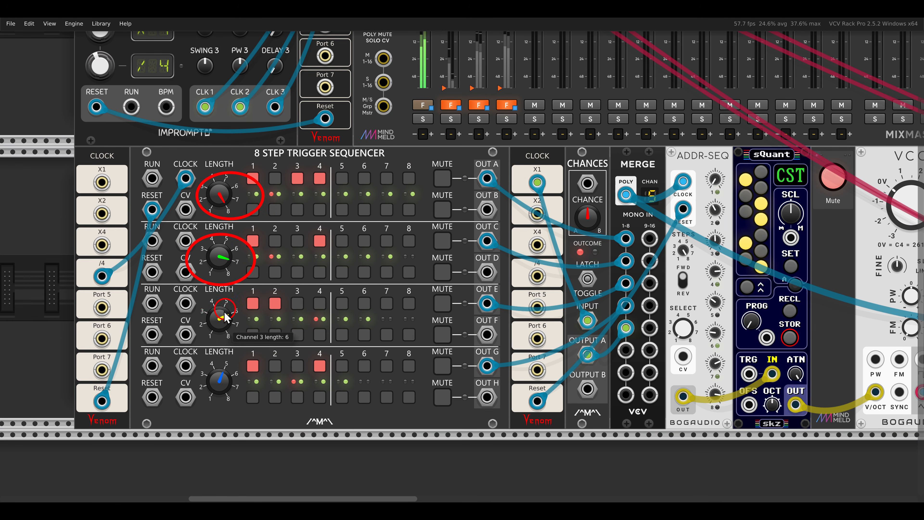
left_click_drag(192, 304, 257, 349)
left_click_drag(193, 359, 258, 415)
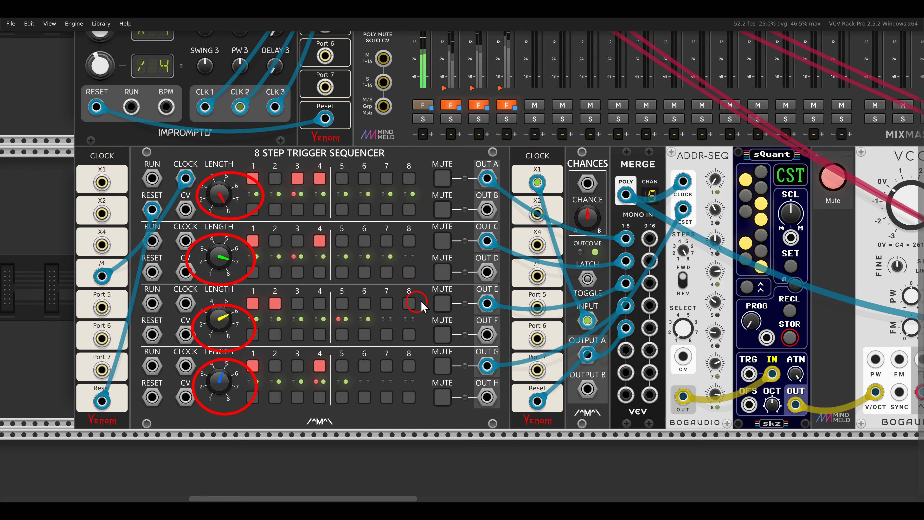
left_click(443, 290)
key("Escape")
Examine how the trigger sequencer outputs and Chances feed Merge and its polyphonic clock cable to ADDR-SEQ.
scroll(650, 305, "up", 2)
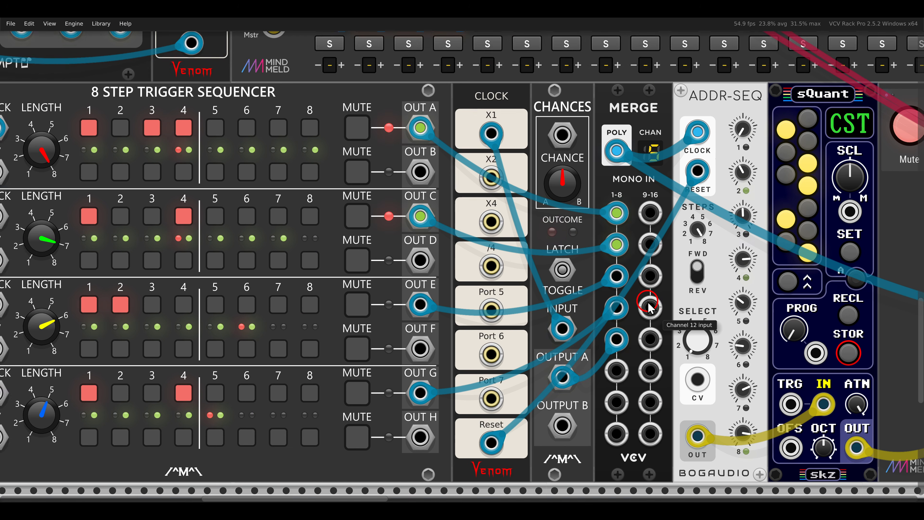
left_click_drag(650, 306, 613, 275)
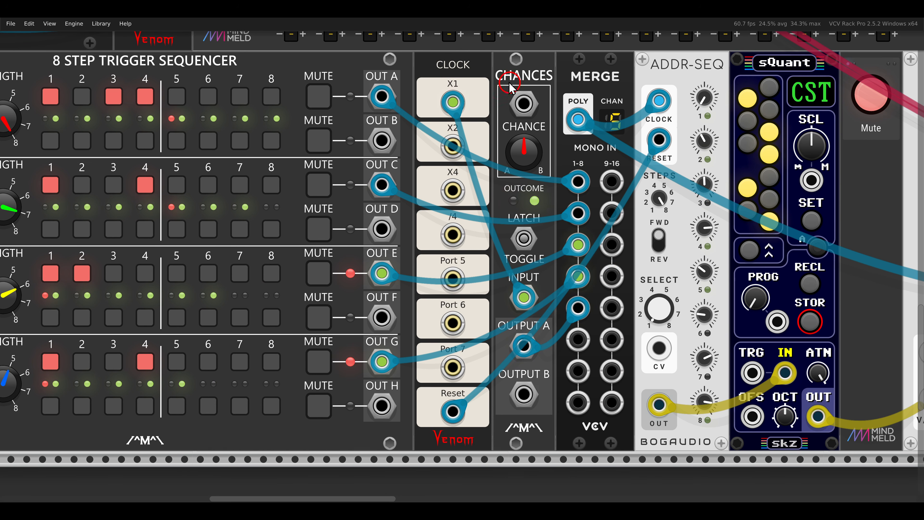
mouse_move(493, 67)
left_mouse_down()
mouse_move(565, 94)
mouse_move(545, 106)
left_mouse_up()
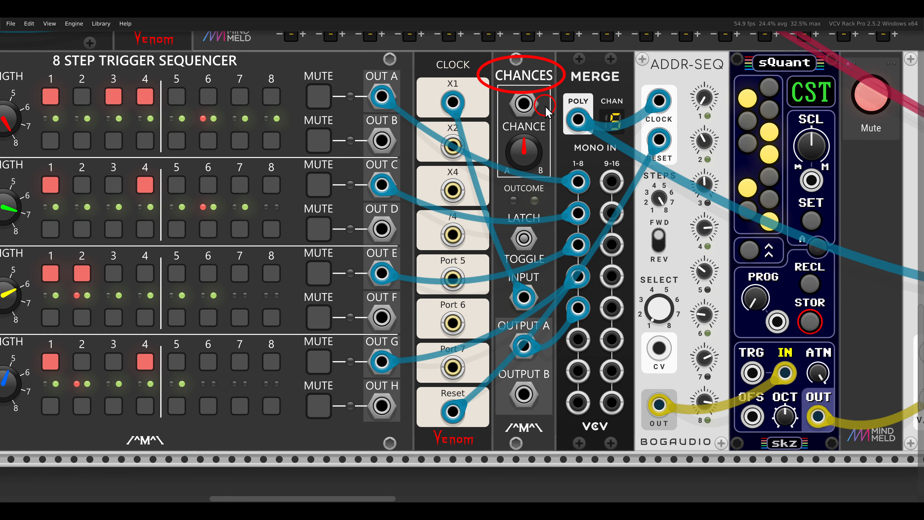
left_click_drag(589, 109, 633, 146)
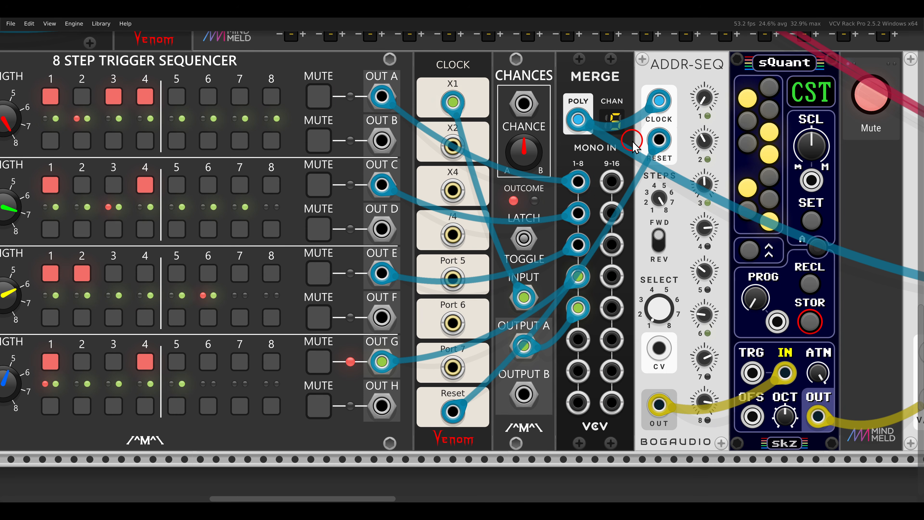
Unmute the VCO voice and review its chain through Bassmaster, Nimbus and Delay.
scroll(628, 167, "down", 2)
left_click_drag(703, 181, 357, 185)
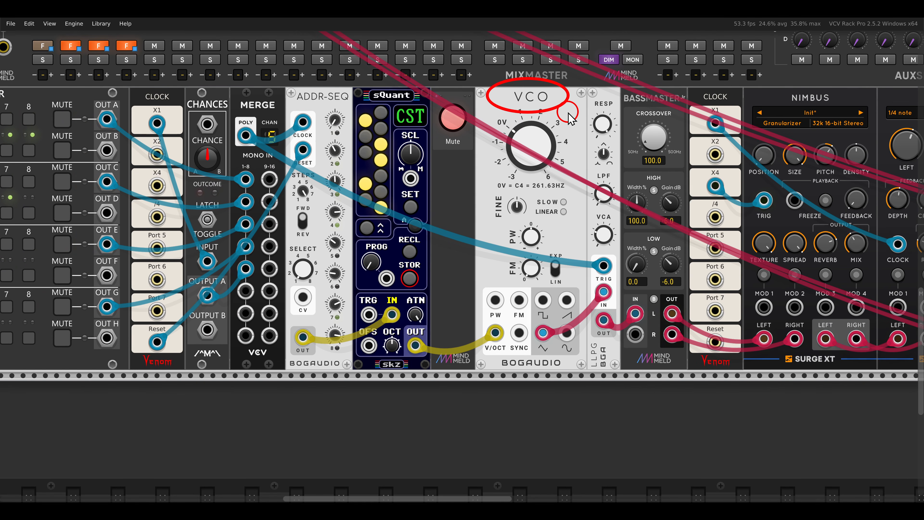
scroll(513, 164, "down", 1)
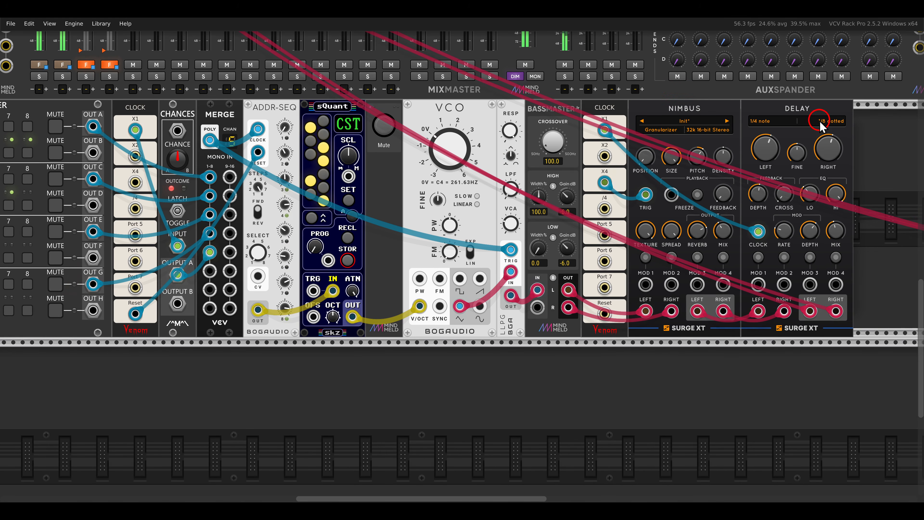
scroll(481, 124, "down", 1)
left_click_drag(481, 123, 610, 147)
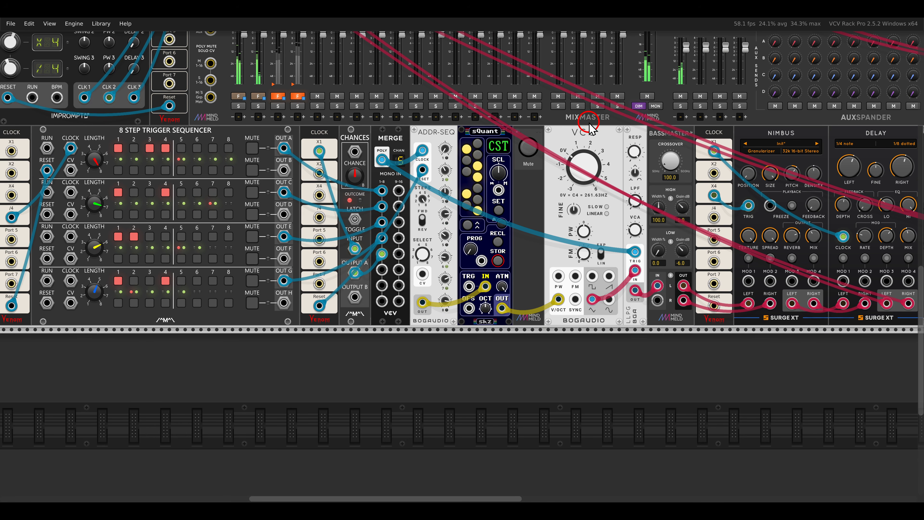
Examine the XCO voice's modulation source, with 4FO's outputs merged into the ADDR-SEQ's Select CV input.
left_click_drag(782, 109, 486, 262)
left_click_drag(660, 80, 541, 235)
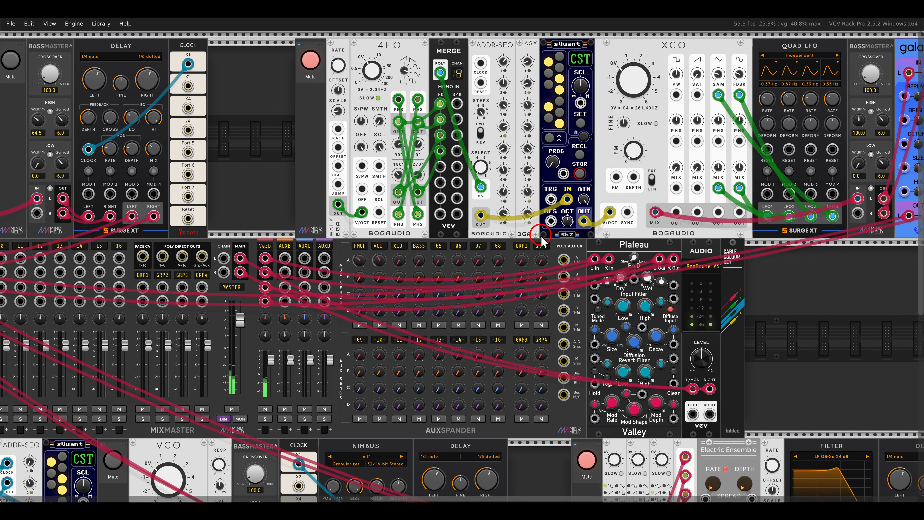
left_click_drag(513, 121, 588, 181)
scroll(449, 162, "up", 3)
left_click_drag(645, 160, 571, 162)
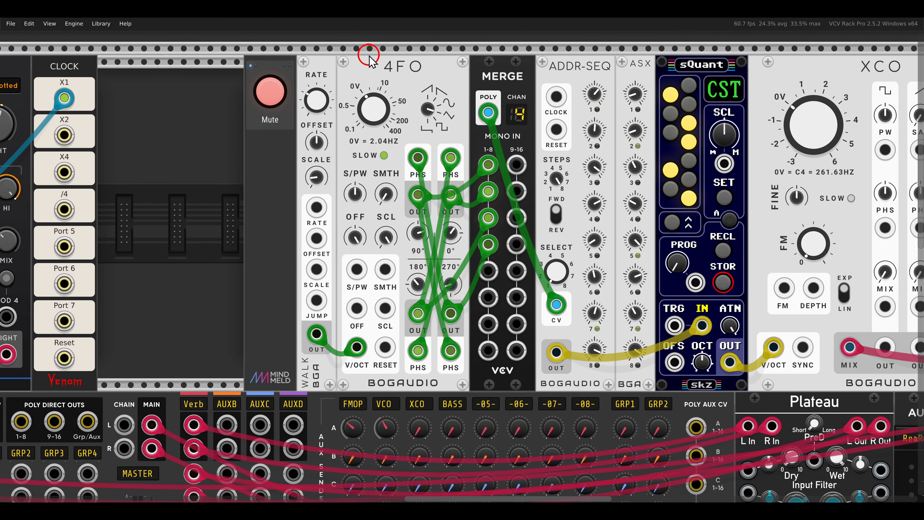
left_click_drag(361, 49, 440, 86)
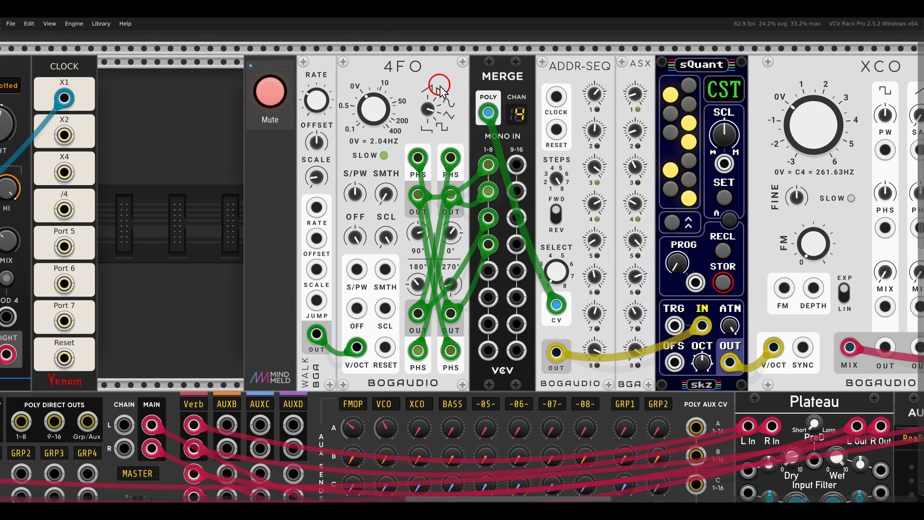
Check which input sets the polyphony channels on the XCO voice's ADDR-SEQ and inspect its Select CV connection.
right_click(578, 81)
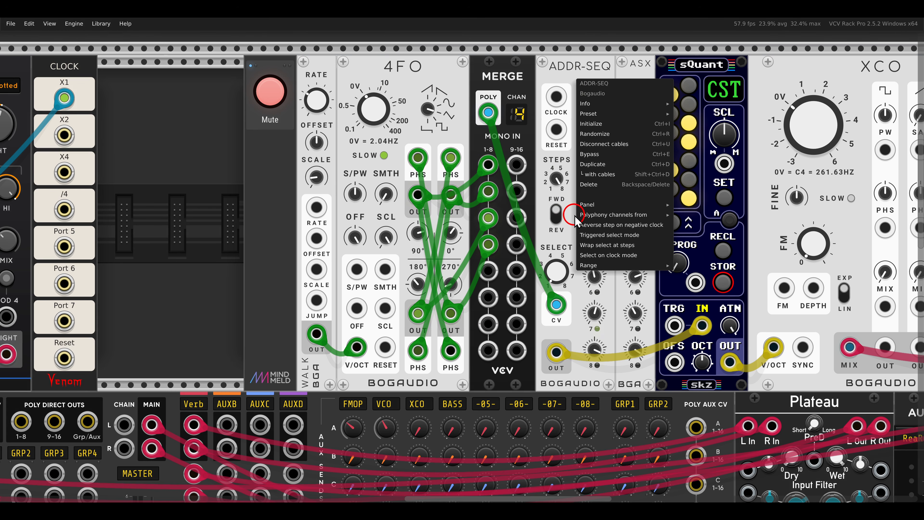
mouse_move(614, 219)
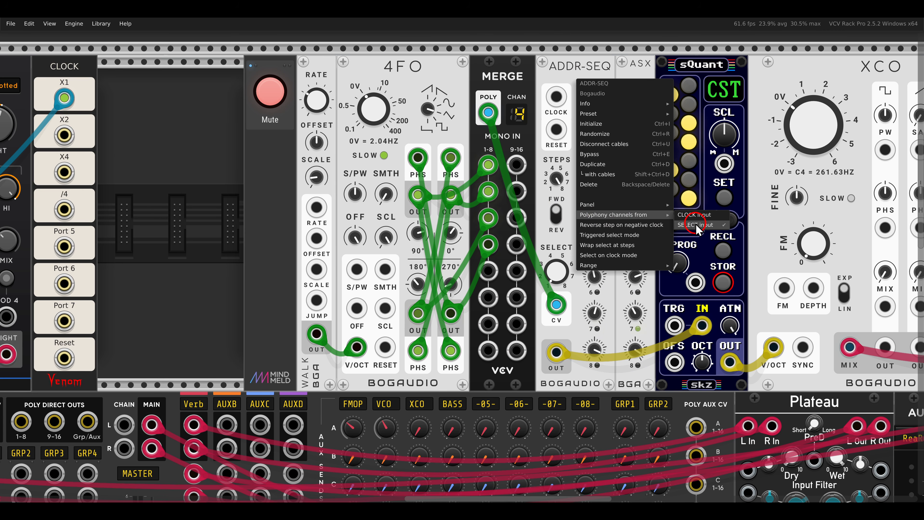
left_click(545, 78)
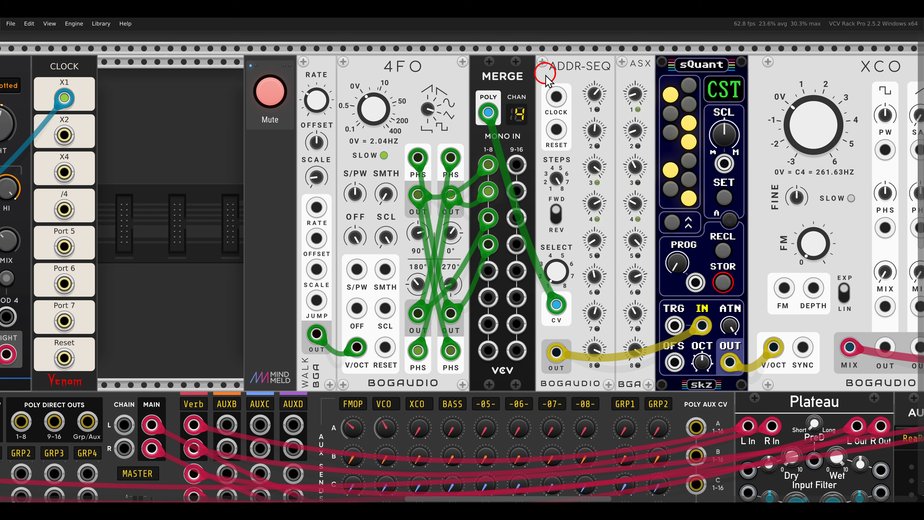
left_click(533, 288)
left_click_drag(549, 300, 583, 325)
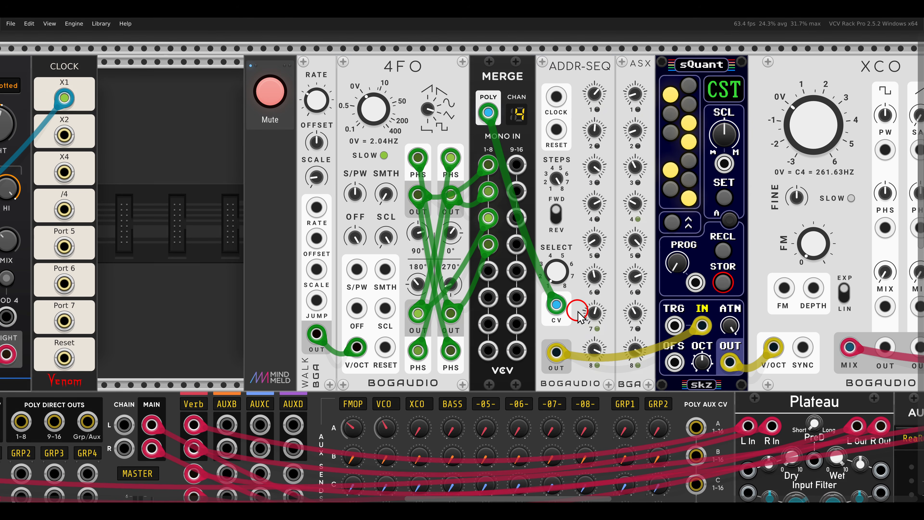
Unmute the XCO voice and review its modules through Quad LFO, Bassmaster and Galaxy.
scroll(567, 285, "down", 1)
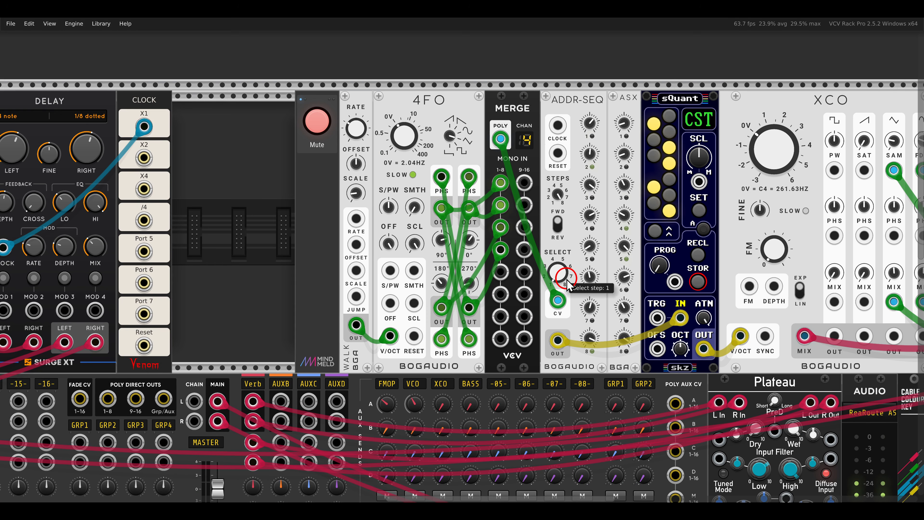
scroll(531, 279, "right", 3)
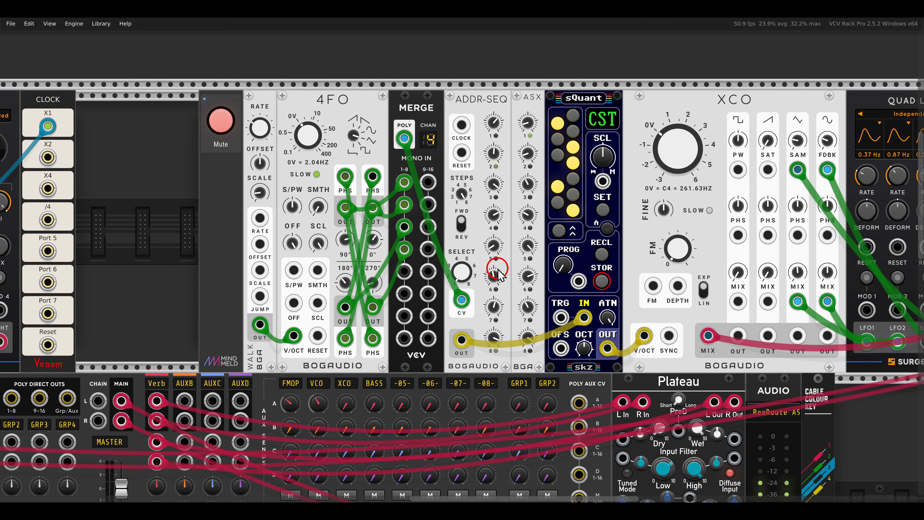
left_click_drag(529, 253, 462, 257)
scroll(512, 255, "down", 1)
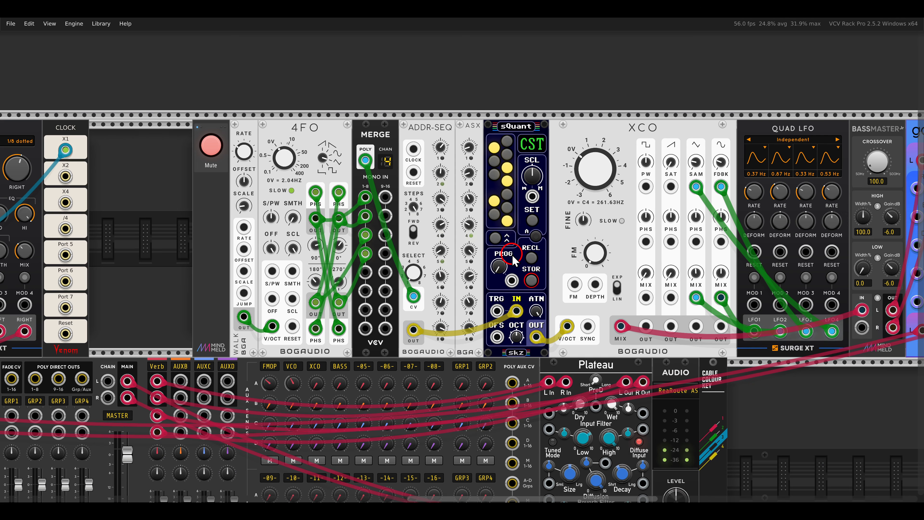
left_click(223, 145)
left_click_drag(553, 259, 487, 255)
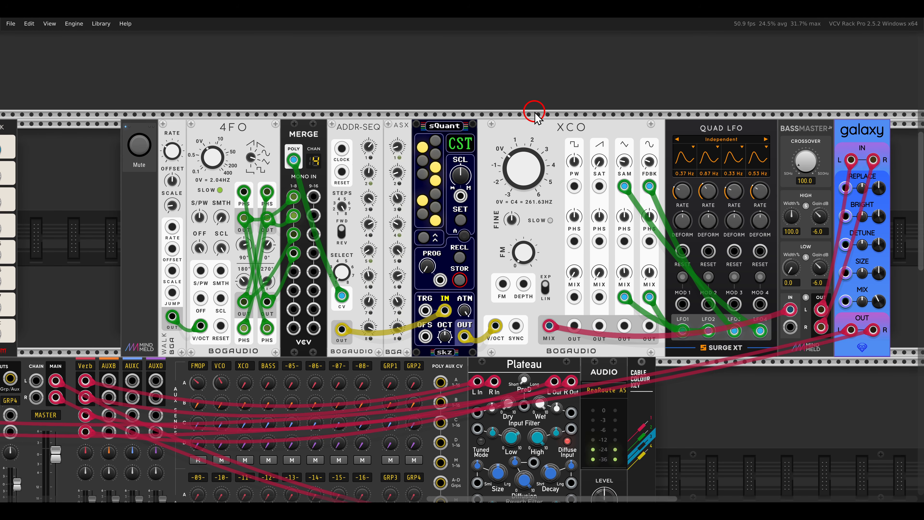
Examine the voice built from three LVCO modules and Electric Ensemble, and unmute it.
scroll(535, 116, "down", 12)
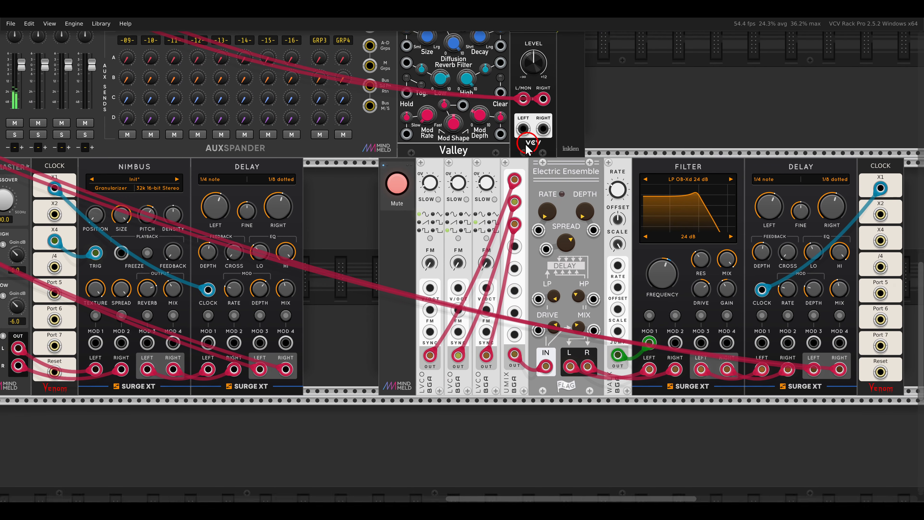
left_click_drag(527, 149, 422, 142)
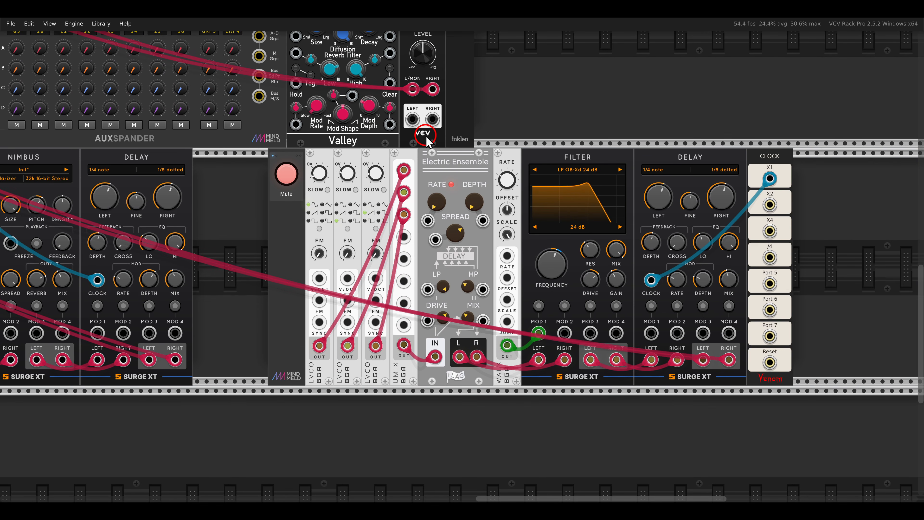
left_click_drag(286, 350, 385, 404)
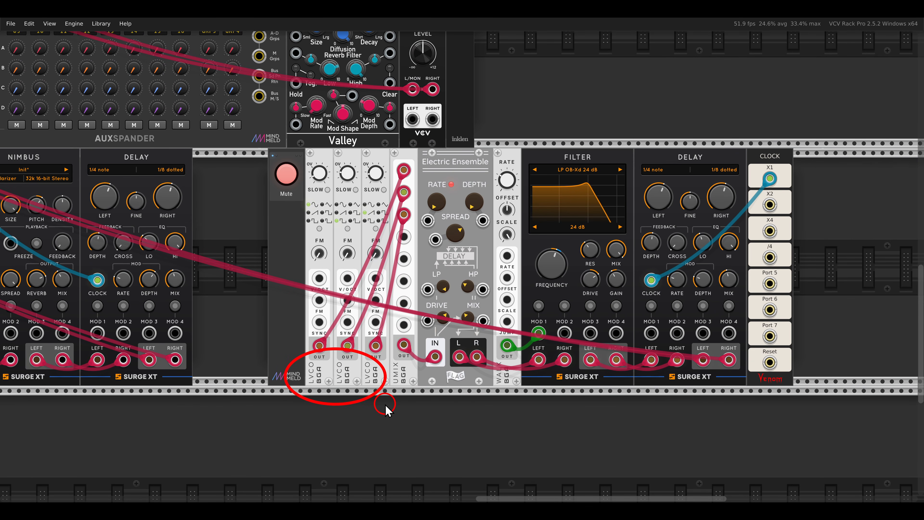
scroll(371, 368, "down", 1)
left_click(300, 205)
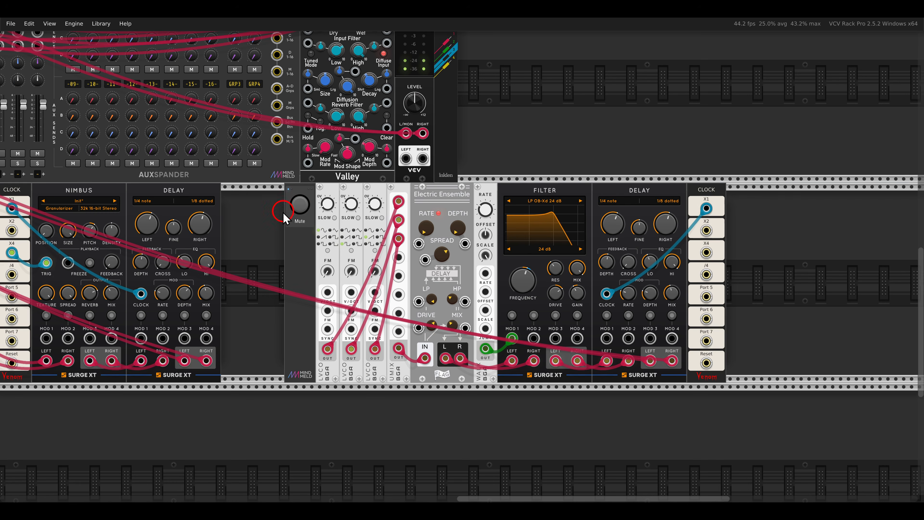
scroll(278, 213, "down", 2)
left_click_drag(233, 200, 629, 339)
scroll(497, 322, "down", 1)
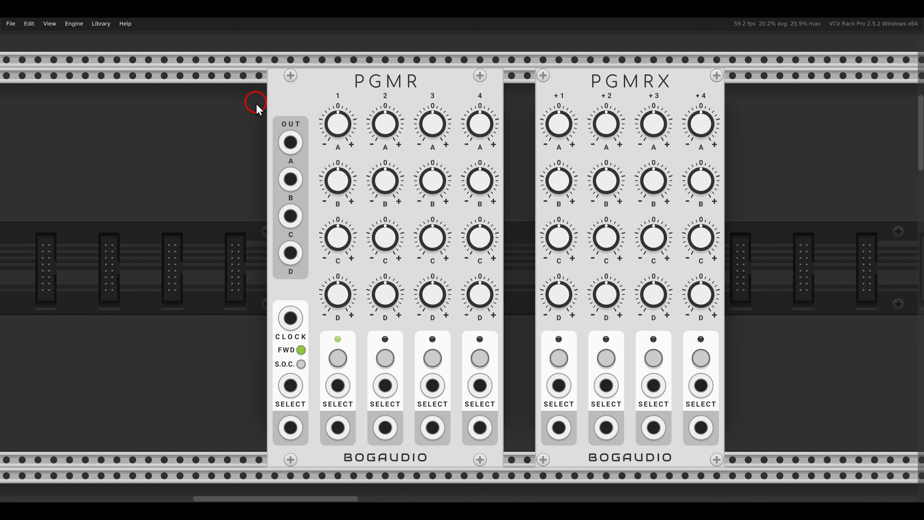
Point out PGMR's outputs A to D and move the PGMRX expander closer to PGMR.
left_click_drag(255, 103, 323, 288)
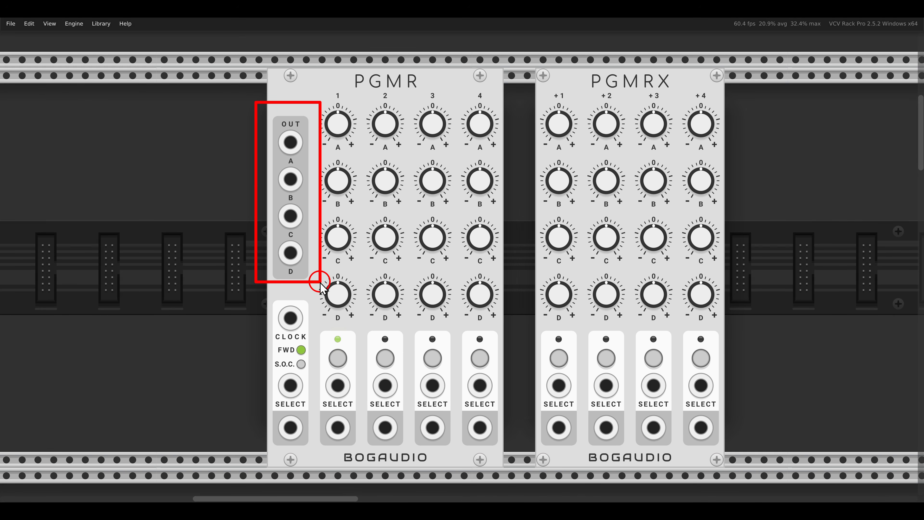
key("Escape")
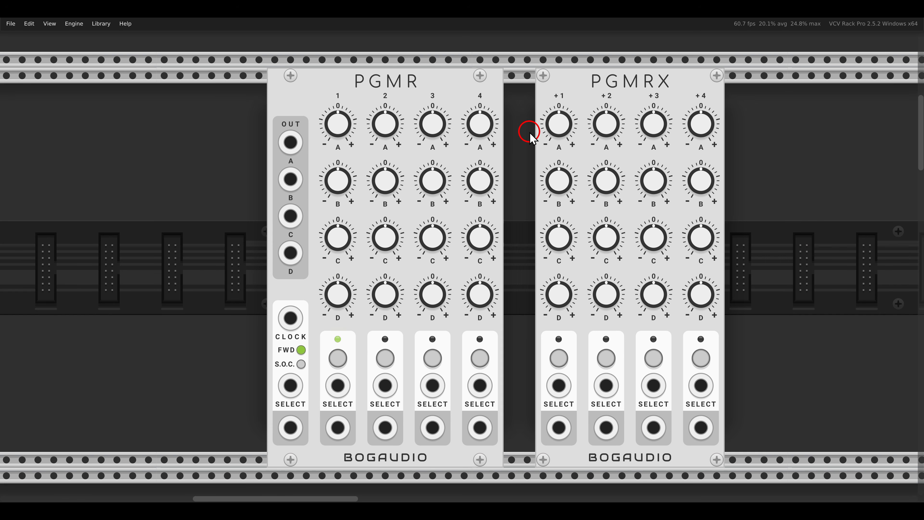
left_click_drag(530, 133, 549, 105)
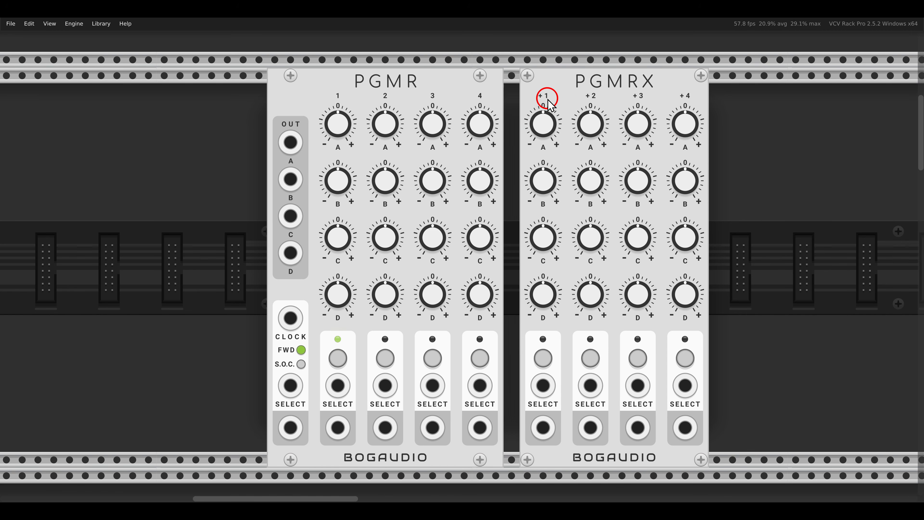
Examine the patch with PGMR and two PGMRX expanders feeding SWTCH, sQuant and FM-OP.
scroll(531, 120, "down", 10)
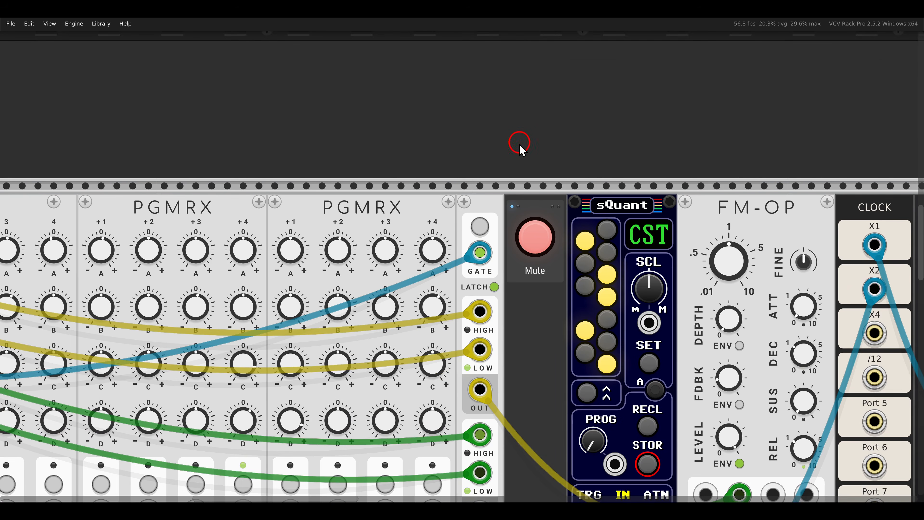
scroll(519, 145, "down", 2)
left_click_drag(506, 170, 645, 113)
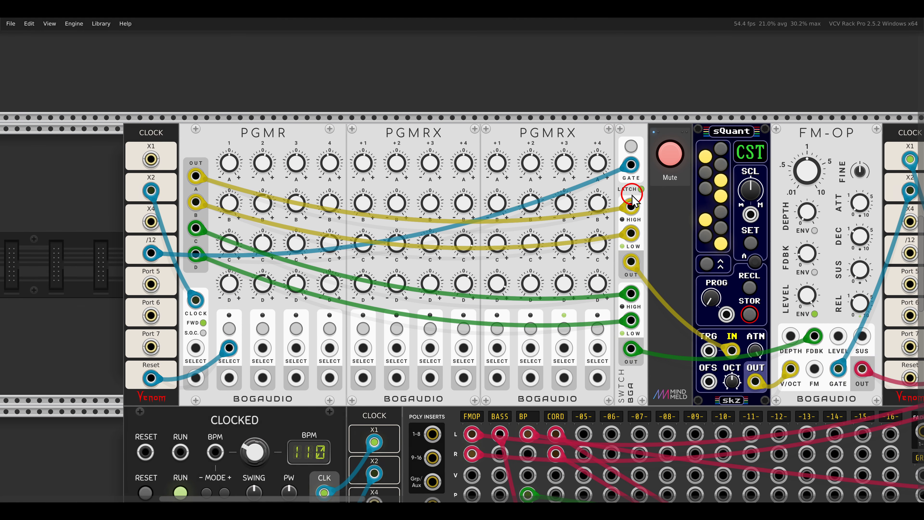
Point out SWTCH's two pairs of high and low inputs and unmute the FM-OP voice.
left_click_drag(598, 193, 653, 251)
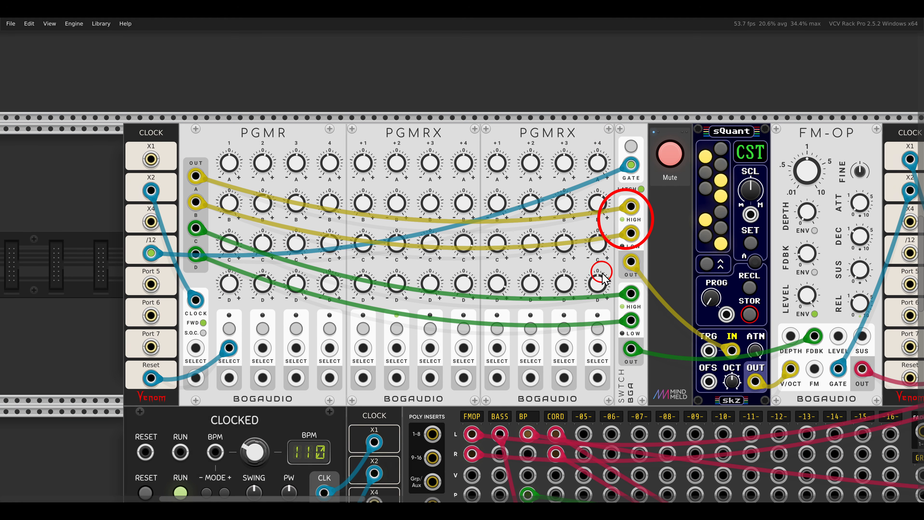
left_click_drag(601, 271, 656, 333)
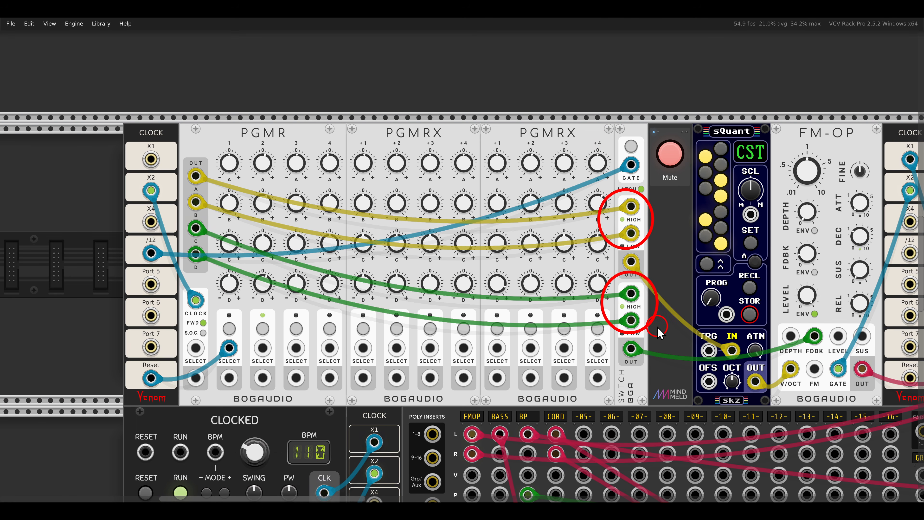
key("Escape")
left_click_drag(682, 294, 567, 304)
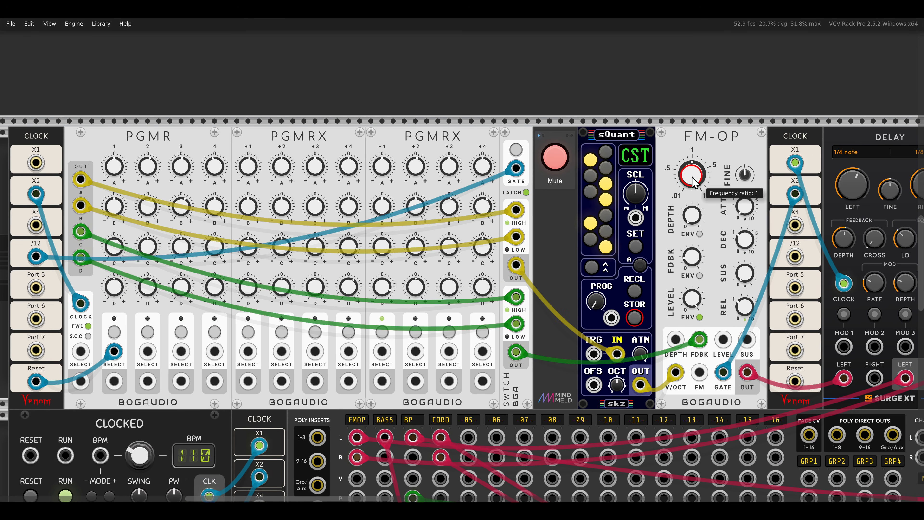
left_click(561, 156)
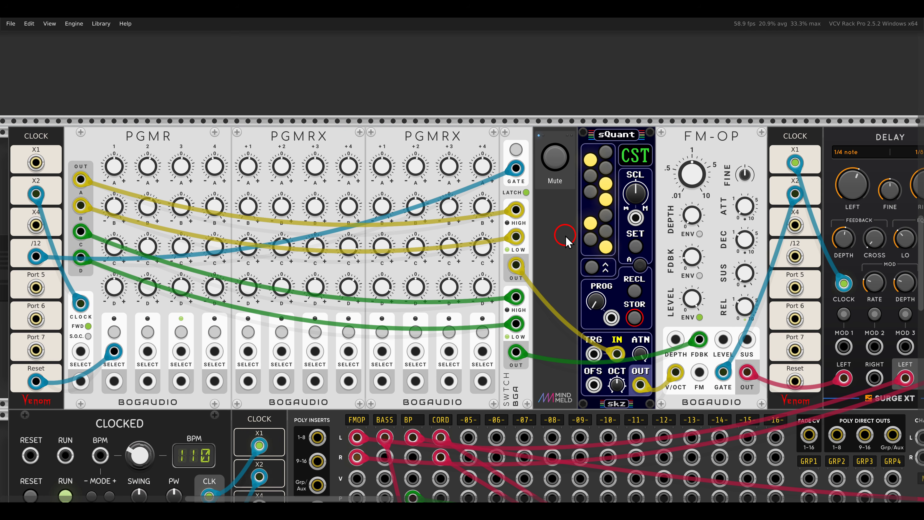
Review the options of the PGMR in the Kickall voice, including its triggered select mode.
scroll(561, 243, "down", 15)
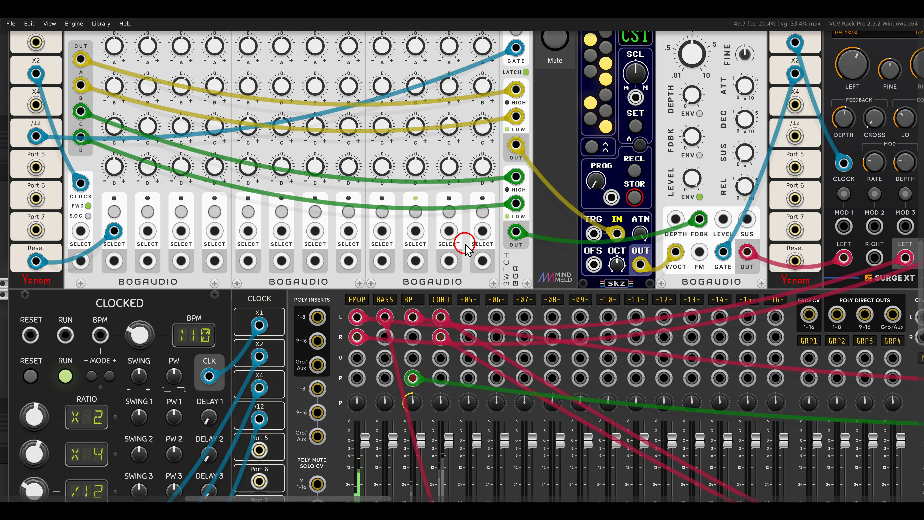
scroll(681, 138, "left", 6)
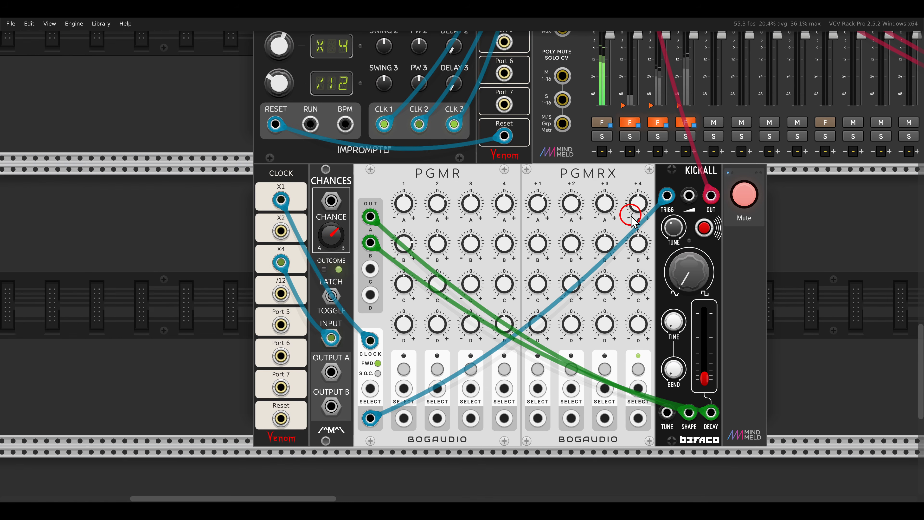
scroll(567, 211, "up", 4)
scroll(483, 136, "down", 2)
scroll(482, 136, "left", 2)
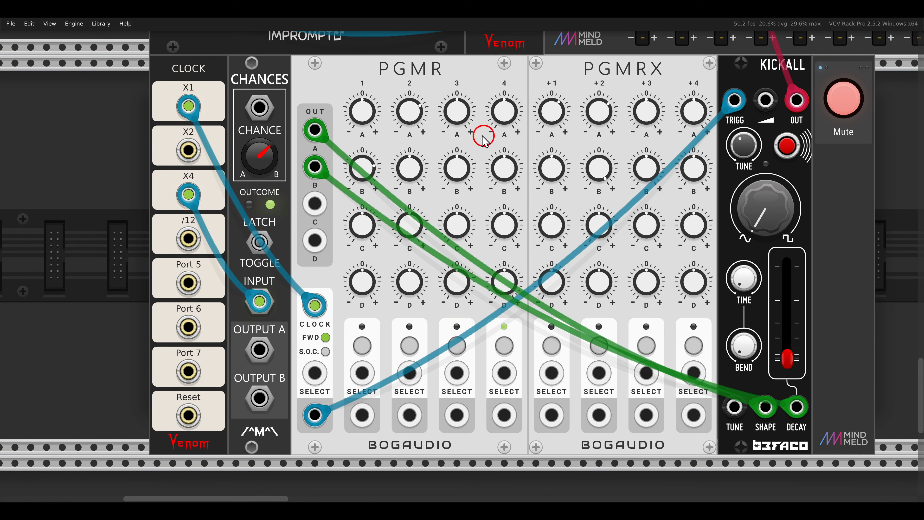
right_click(426, 83)
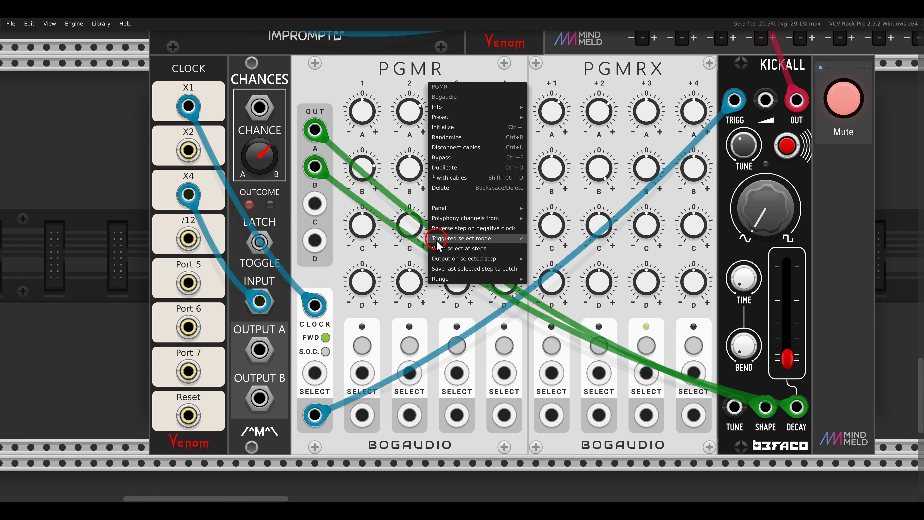
left_click(378, 92)
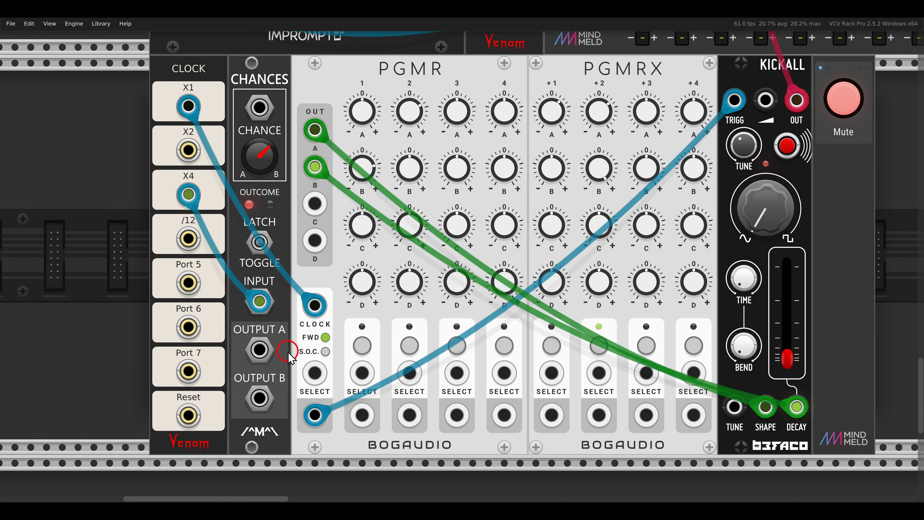
Unmute the Kickall voice and patch output A of Chances into PGMR's select CV input.
left_click_drag(289, 351, 334, 396)
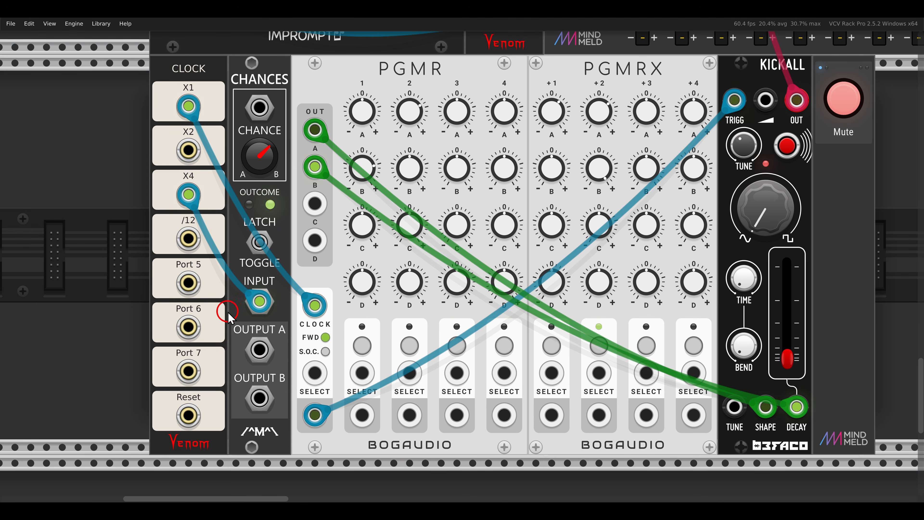
left_click_drag(226, 314, 298, 376)
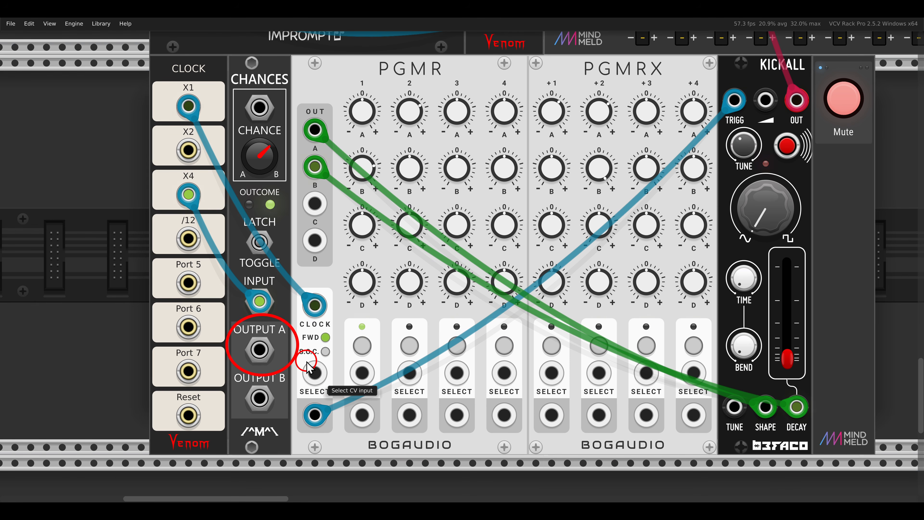
left_click(839, 103)
left_click(571, 183)
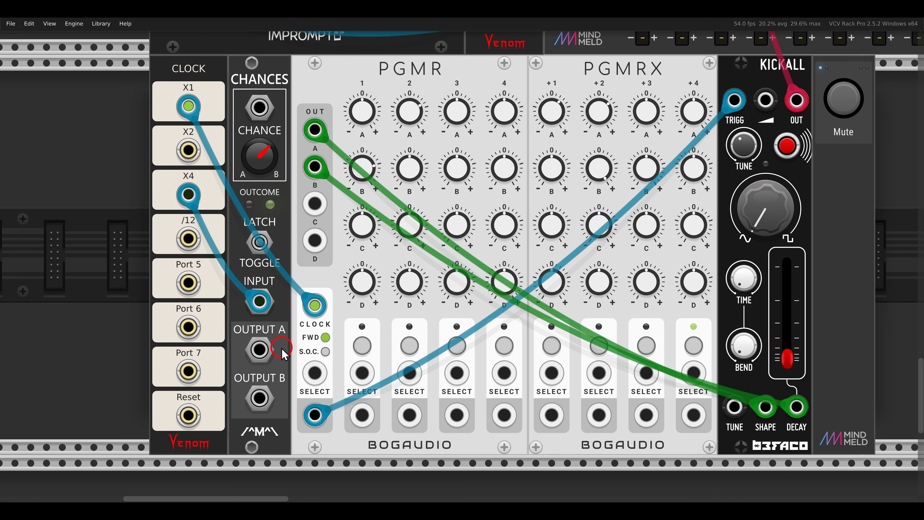
left_click_drag(262, 349, 315, 373)
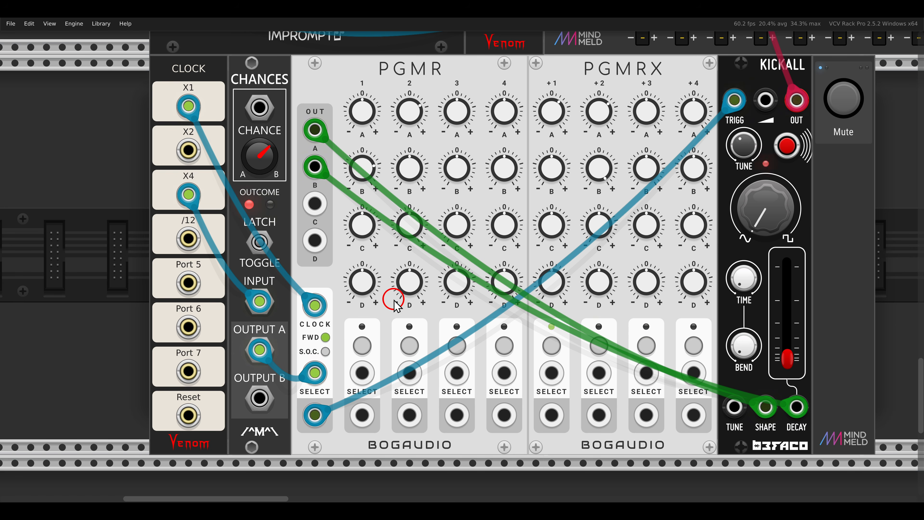
Examine the ADDR-SEQ, P16 and Scope modules that feed the select input of the XCO voice's PGMR.
scroll(415, 300, "down", 3)
left_click_drag(657, 197, 316, 377)
left_click_drag(595, 223, 489, 291)
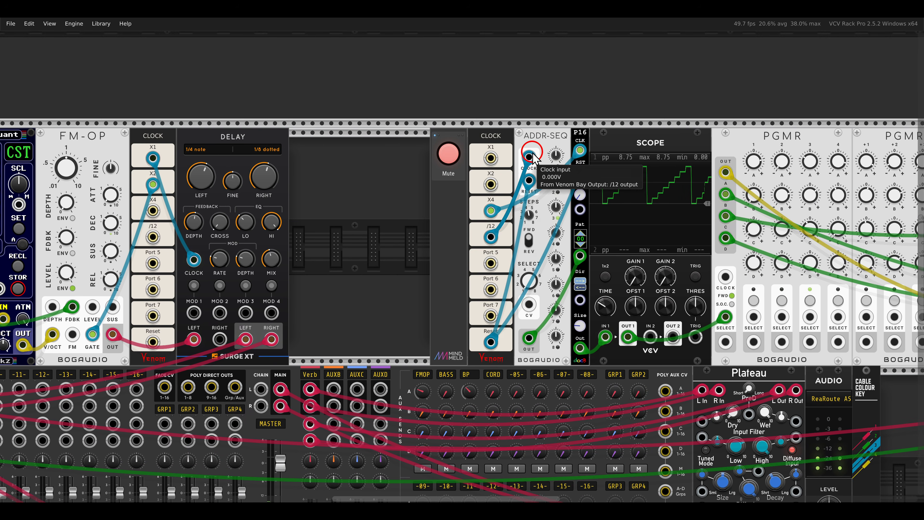
scroll(532, 152, "up", 2)
left_click_drag(599, 207, 507, 179)
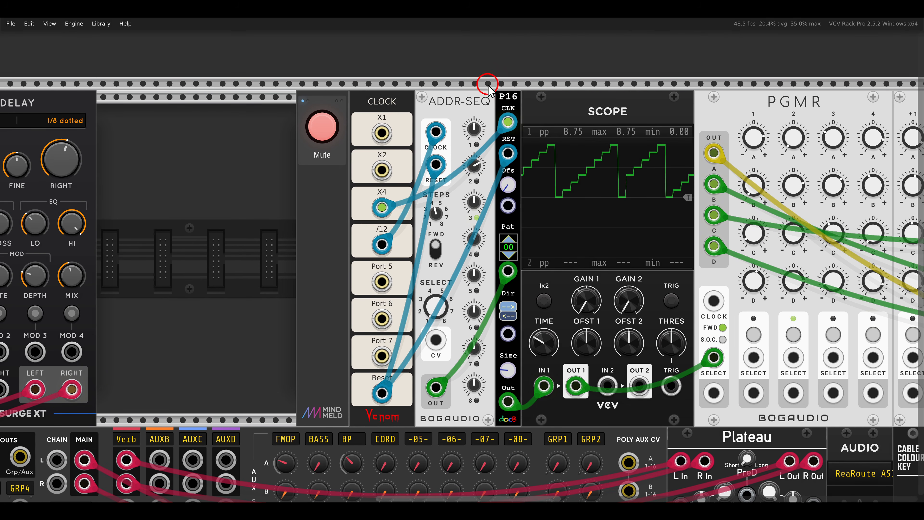
left_click_drag(488, 84, 525, 110)
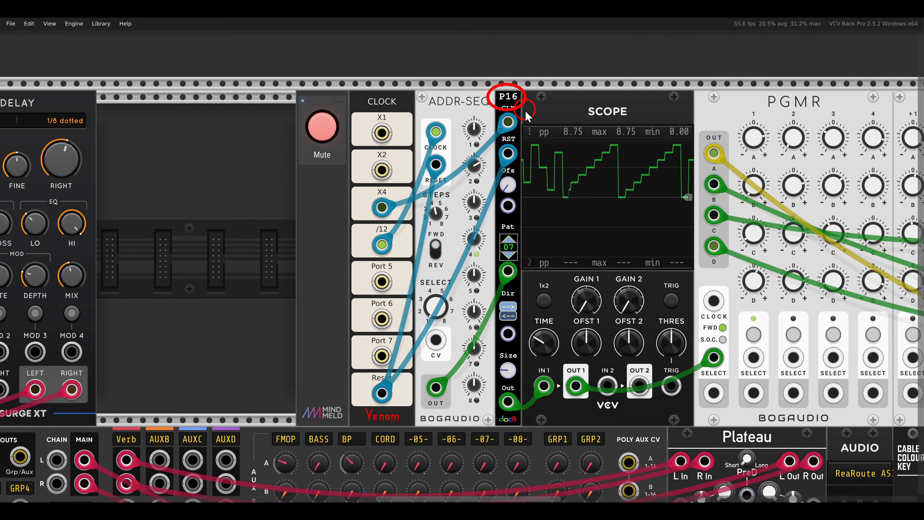
left_click_drag(412, 86, 499, 117)
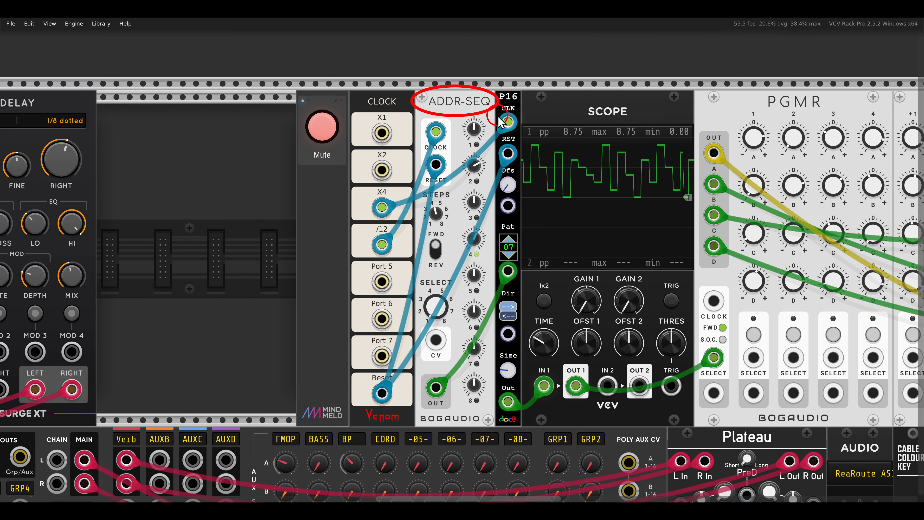
left_click_drag(479, 233, 532, 287)
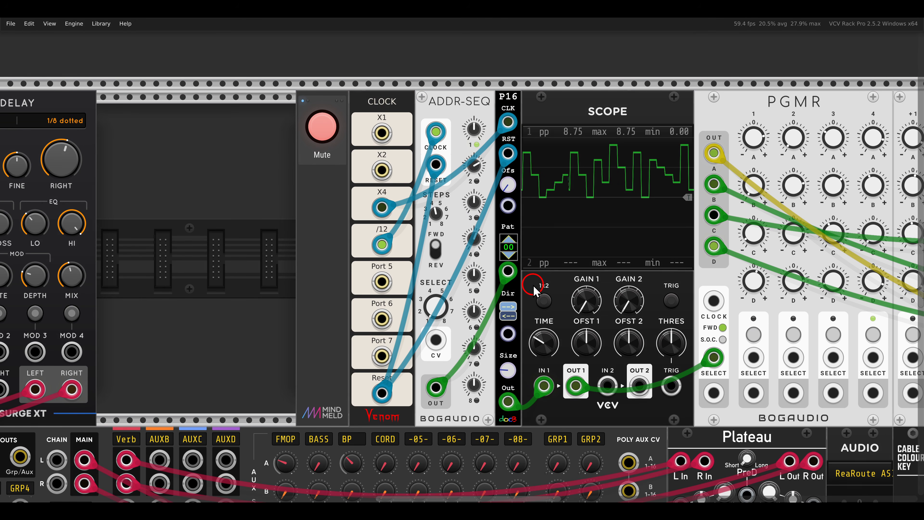
Unmute the XCO voice and point out the cable into its PGMR's select input.
scroll(556, 281, "down", 2)
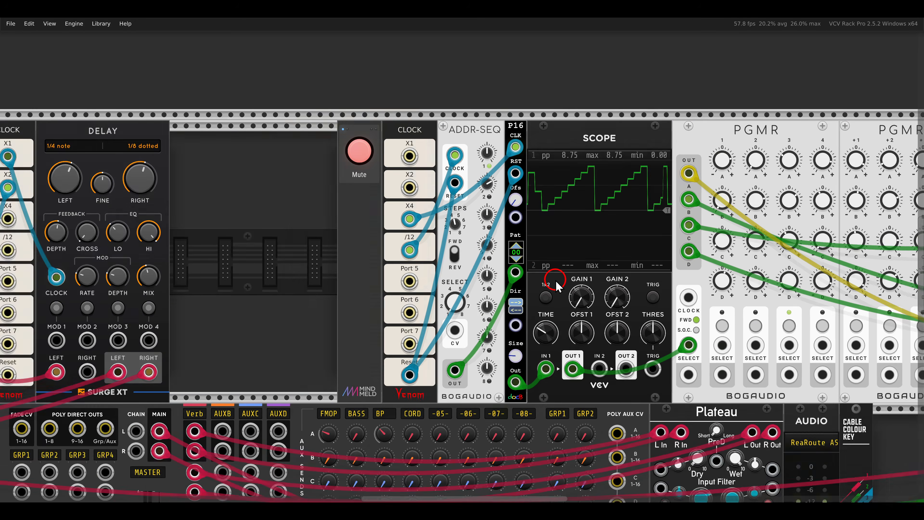
left_click_drag(642, 281, 303, 276)
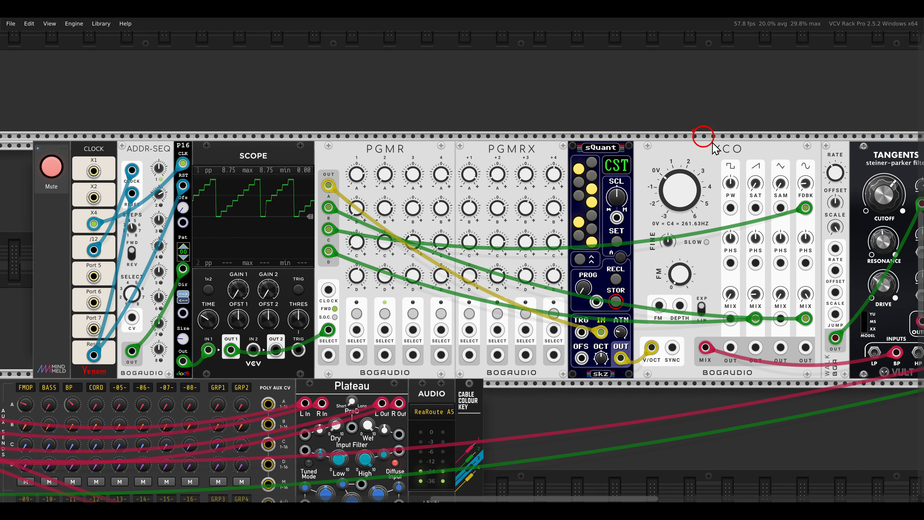
left_click(57, 170)
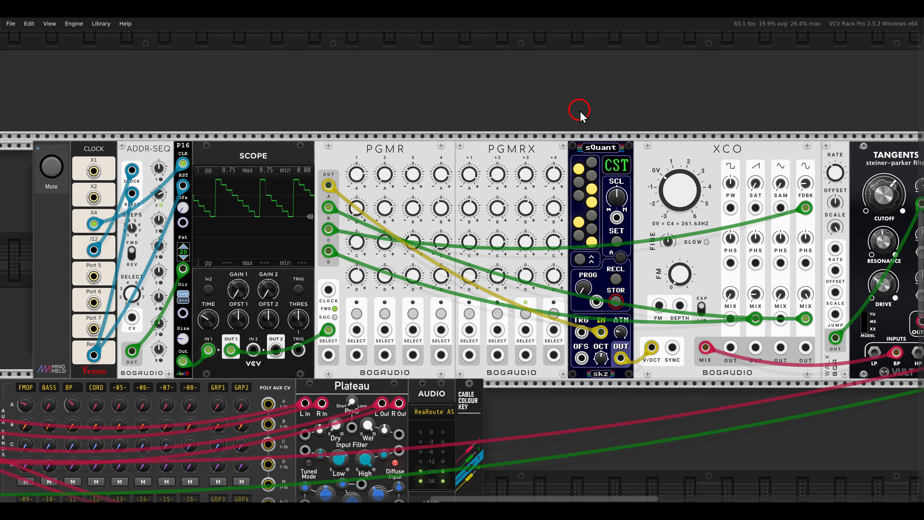
mouse_move(591, 113)
left_mouse_down()
mouse_move(402, 113)
mouse_move(582, 116)
left_mouse_up()
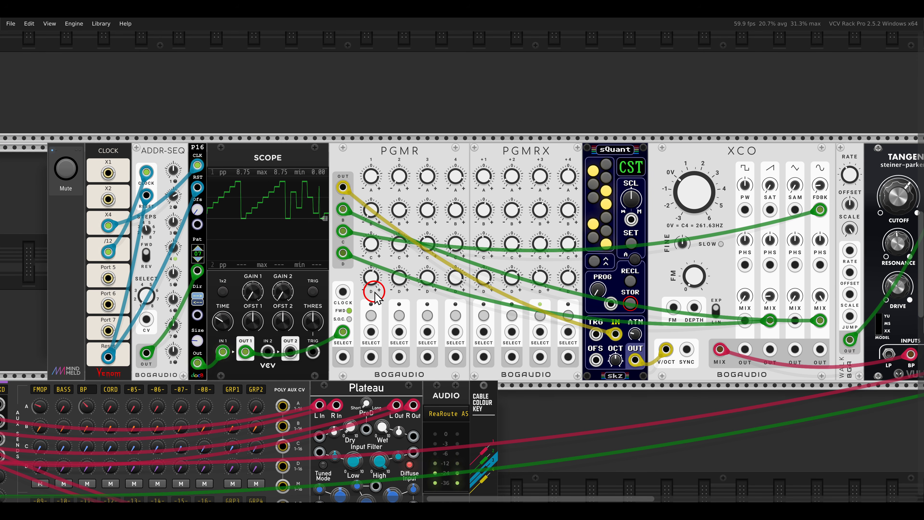
left_click_drag(317, 318, 365, 346)
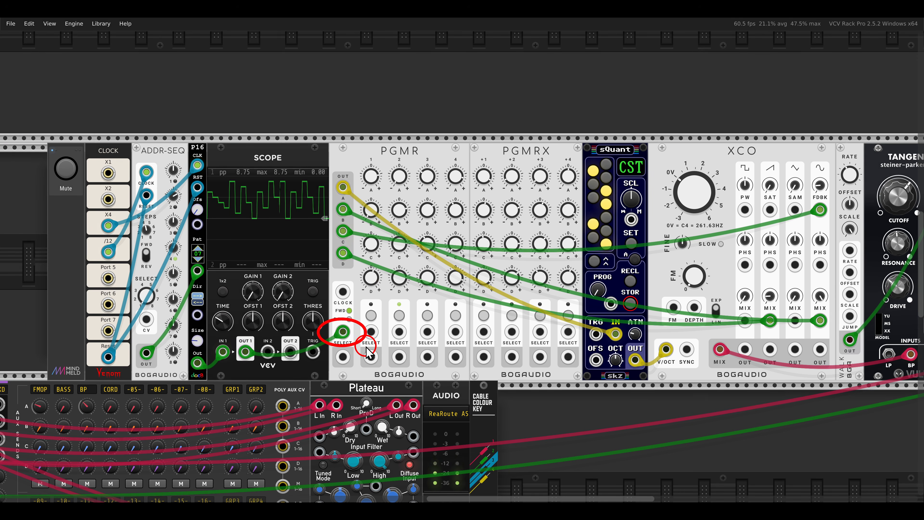
Unmute the bass voice built from PGMR, sQuant4, LVCO and Bassmaster, and bring the whole patch into view.
scroll(368, 350, "down", 10)
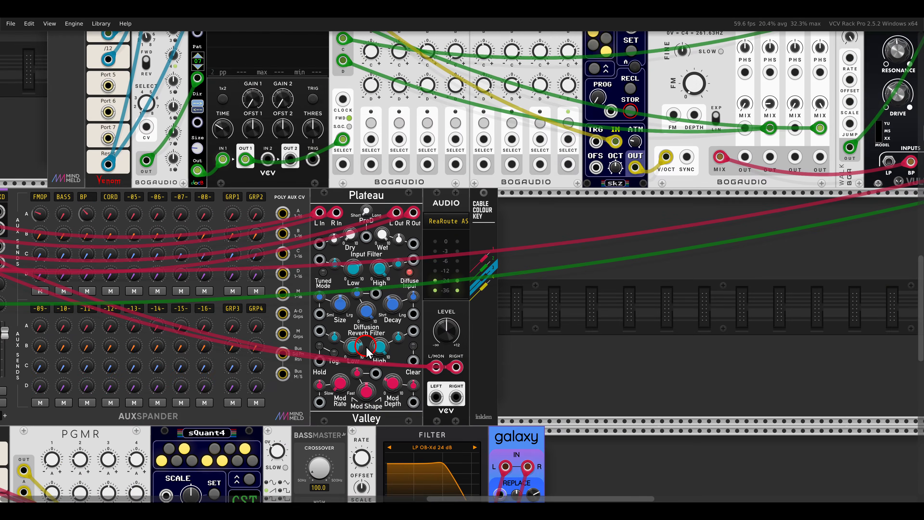
left_click_drag(298, 355, 536, 304)
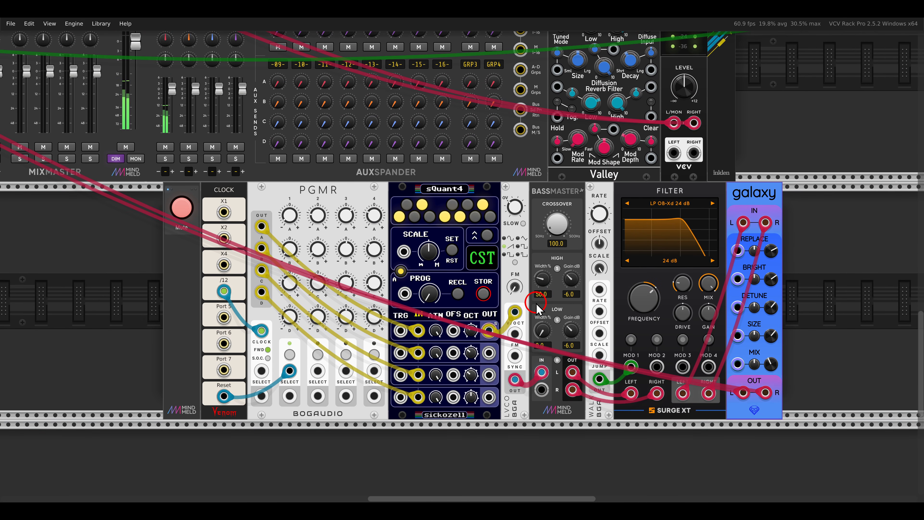
left_click_drag(238, 213, 283, 313)
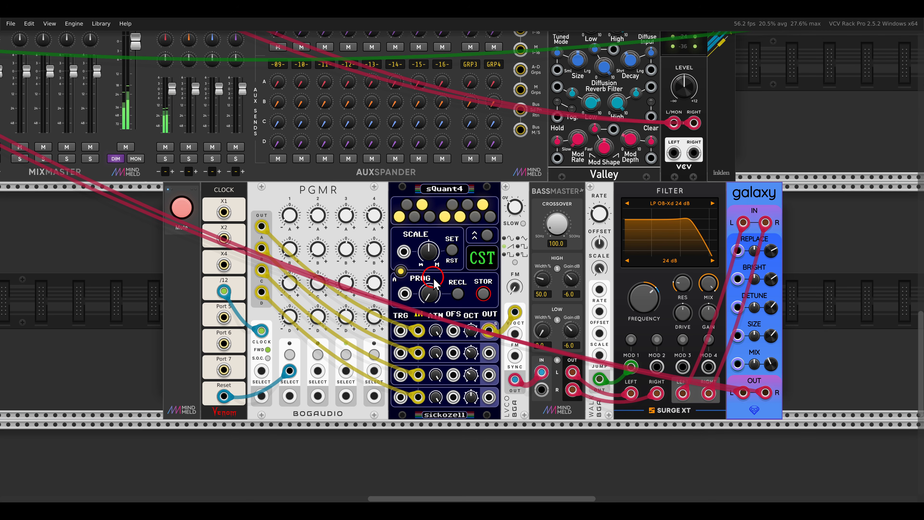
left_click(182, 208)
scroll(182, 207, "down", 3)
left_click(156, 185)
scroll(157, 192, "down", 4)
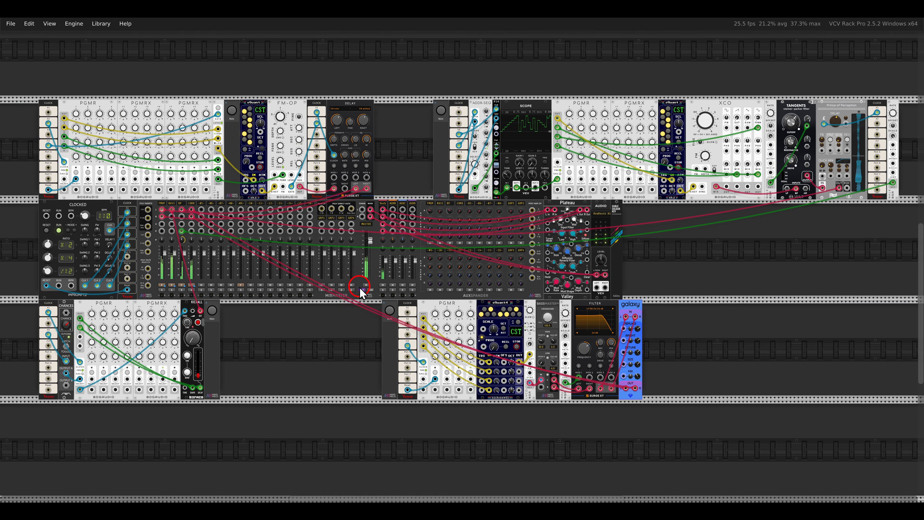
left_click_drag(359, 287, 358, 288)
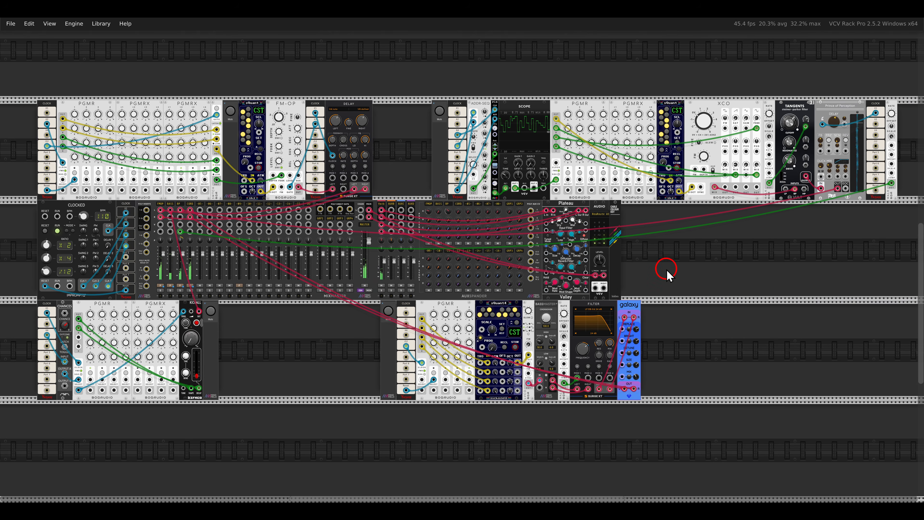